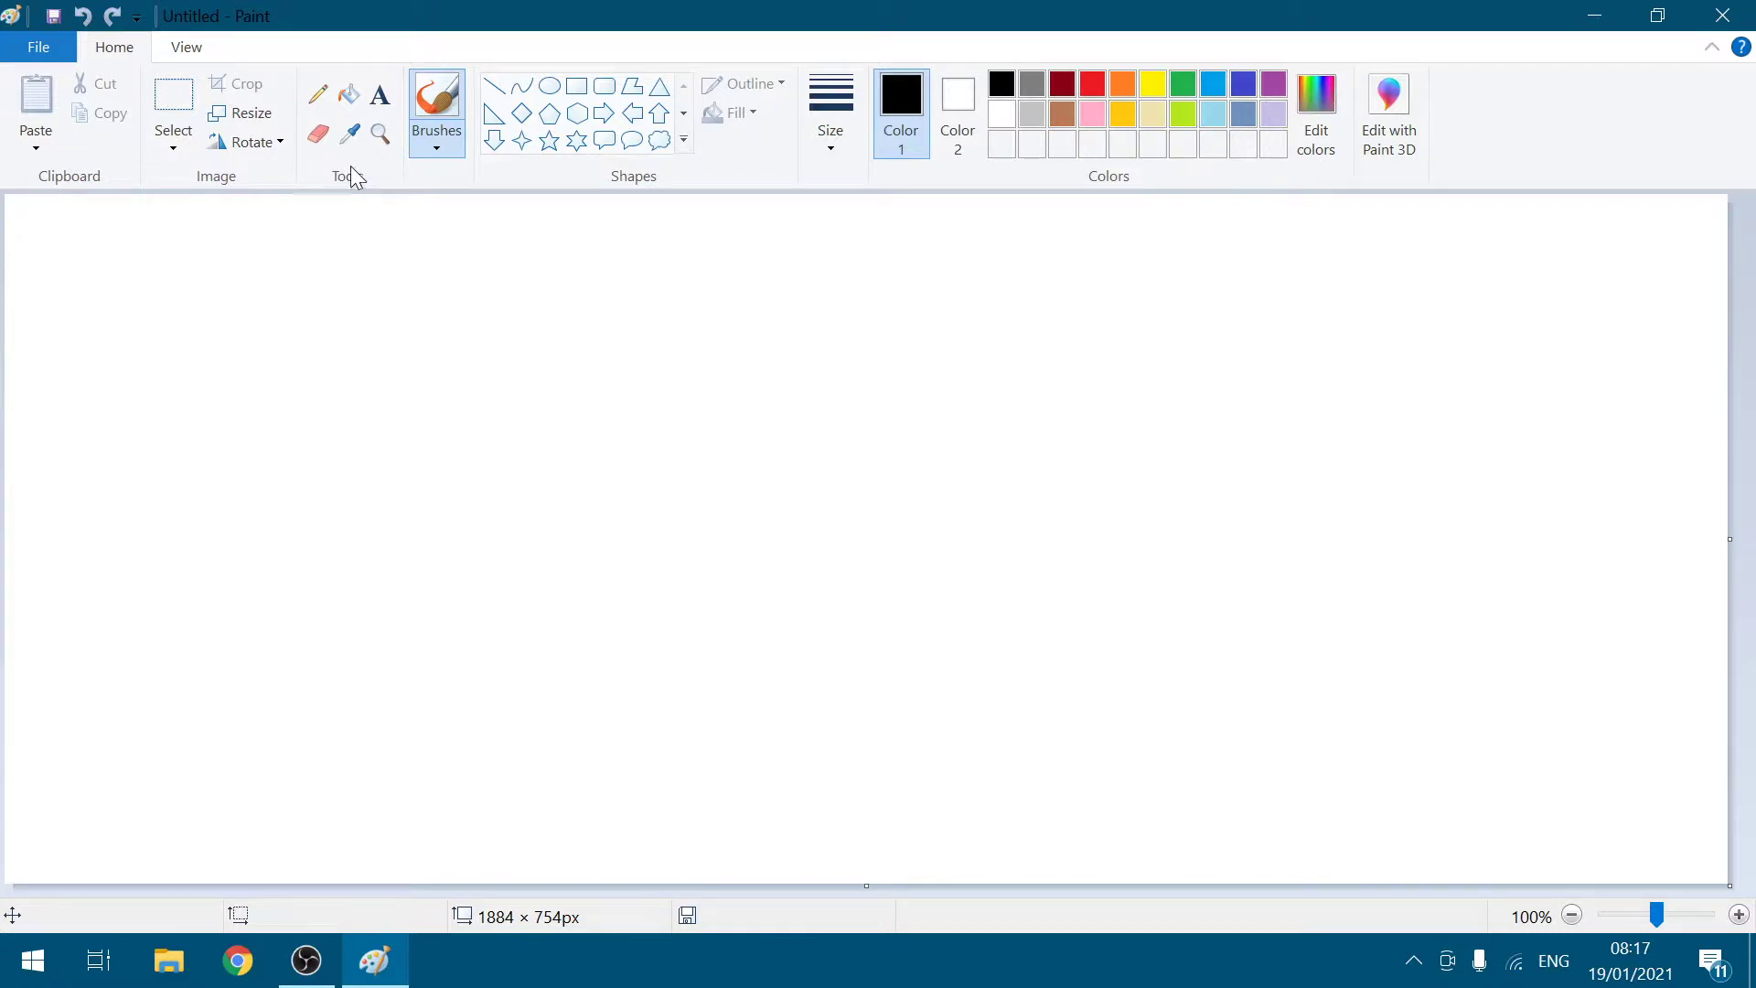
Step: Set up the Pencil tool with red as Color 1 and the thickest line size
click(319, 99)
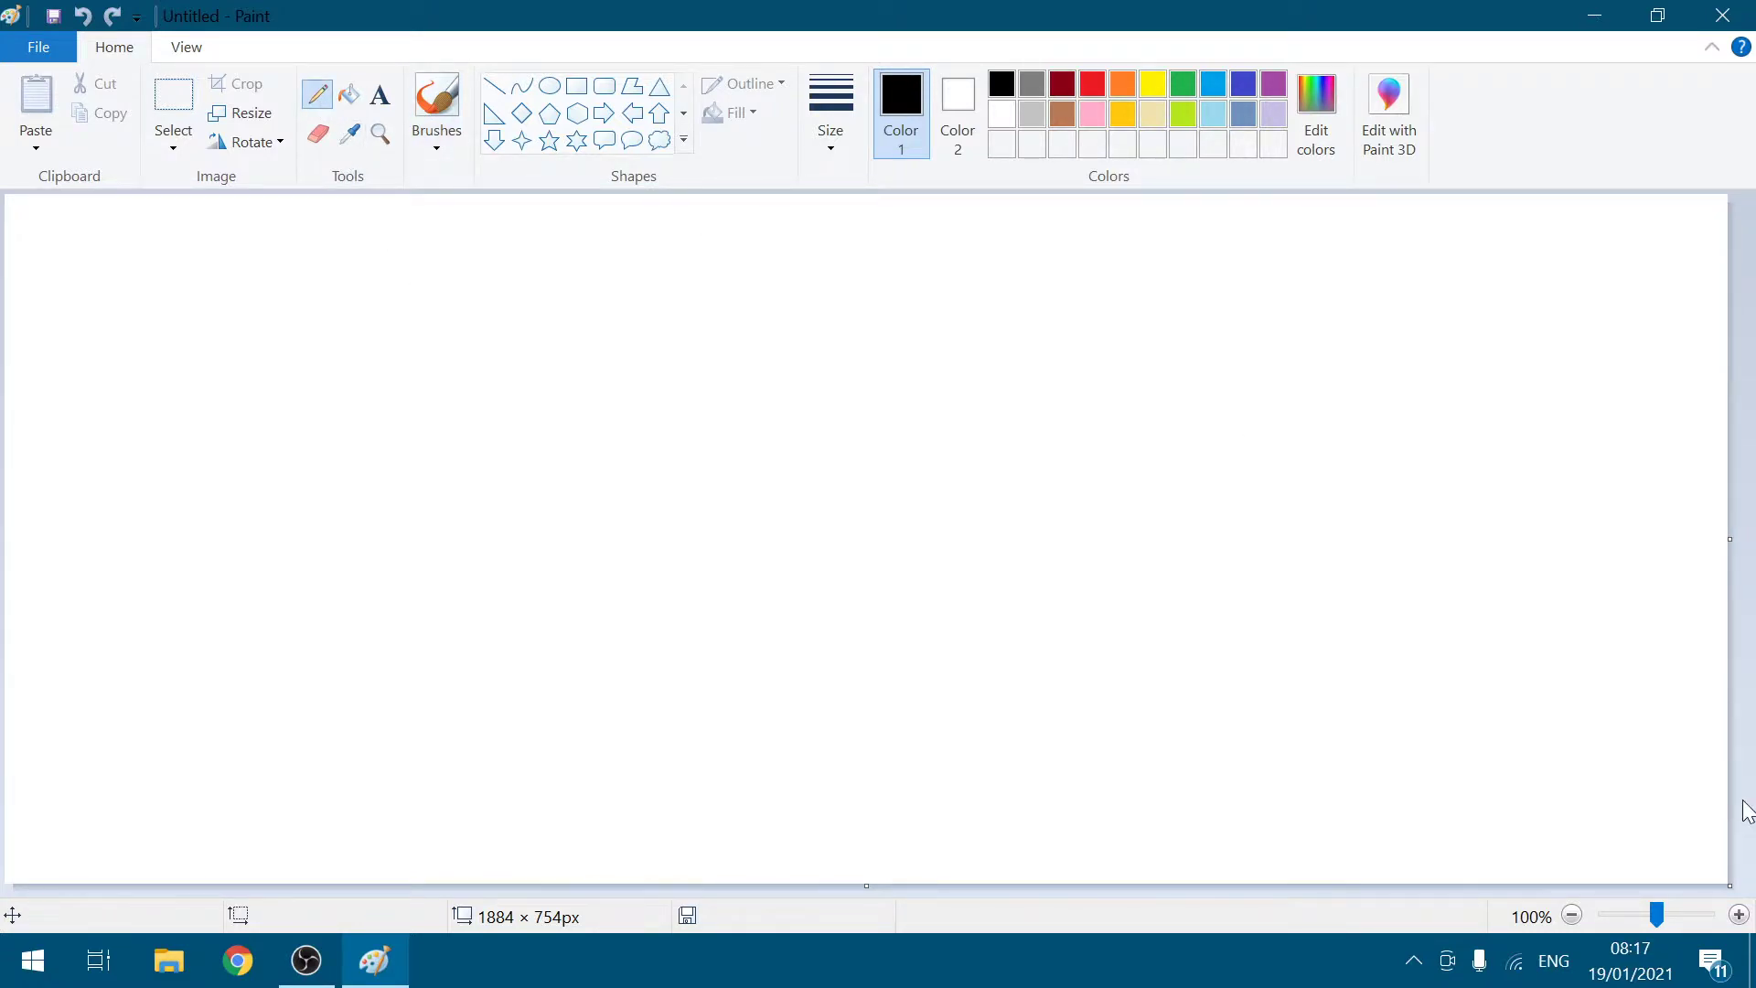
click(1687, 914)
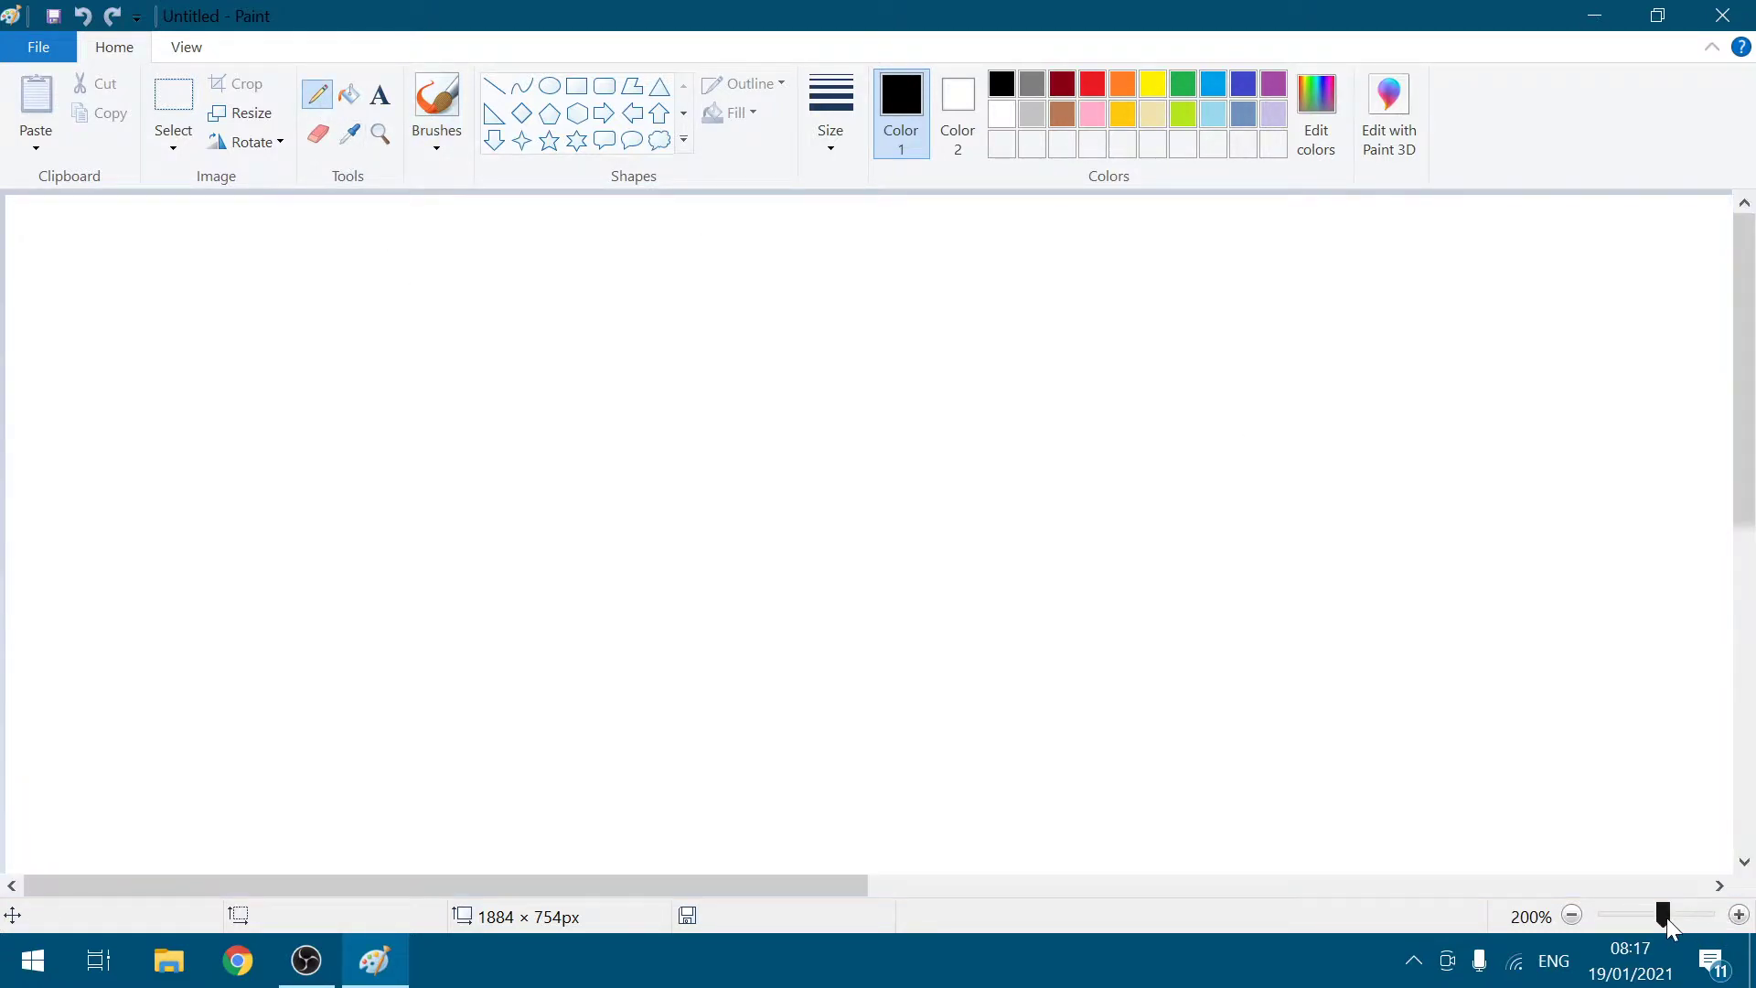
click(1684, 918)
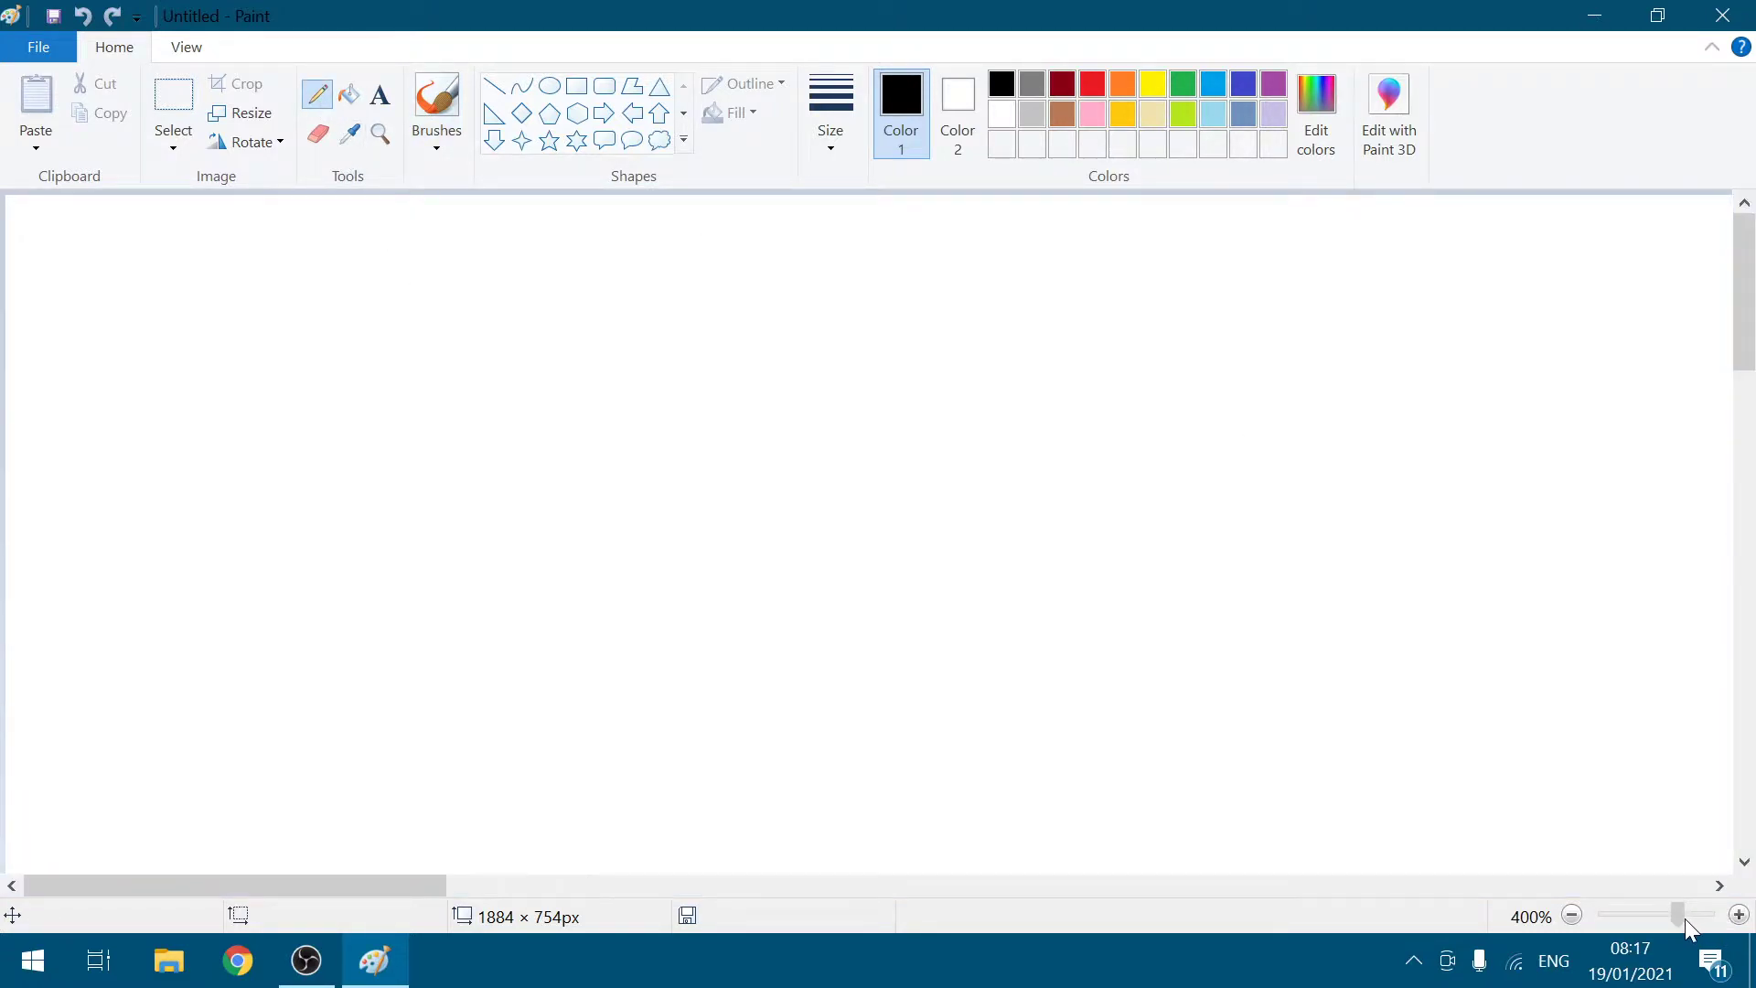
click(1088, 80)
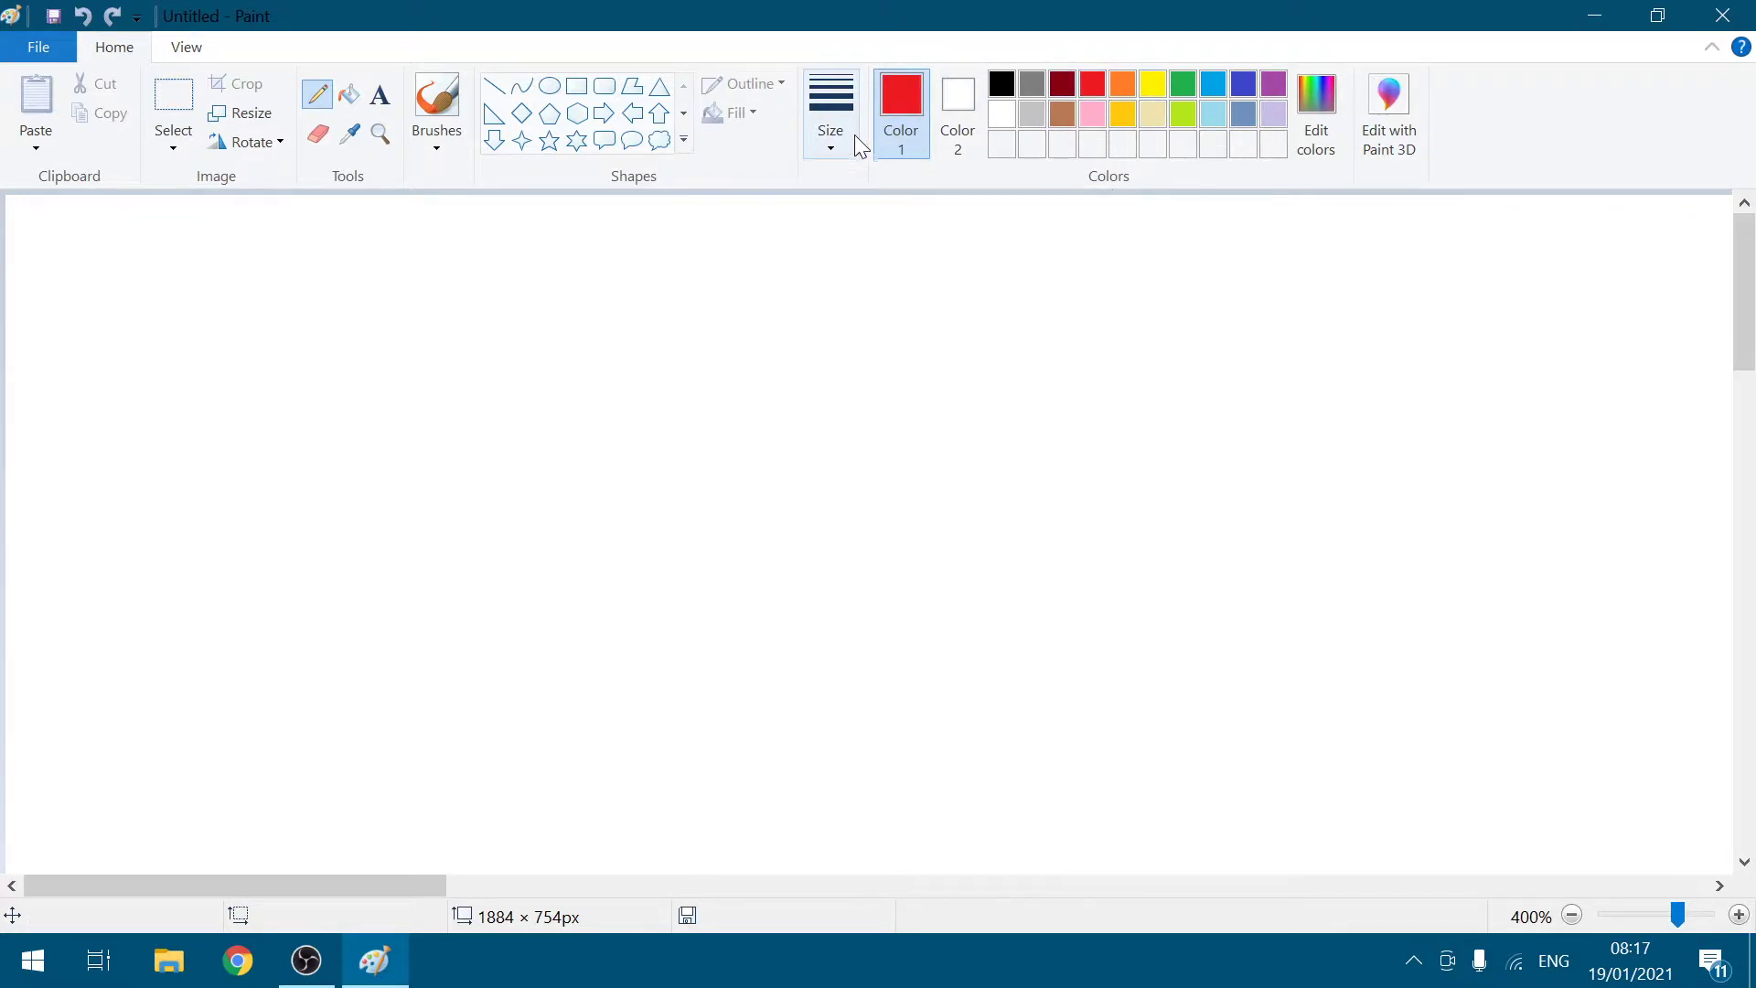
click(837, 145)
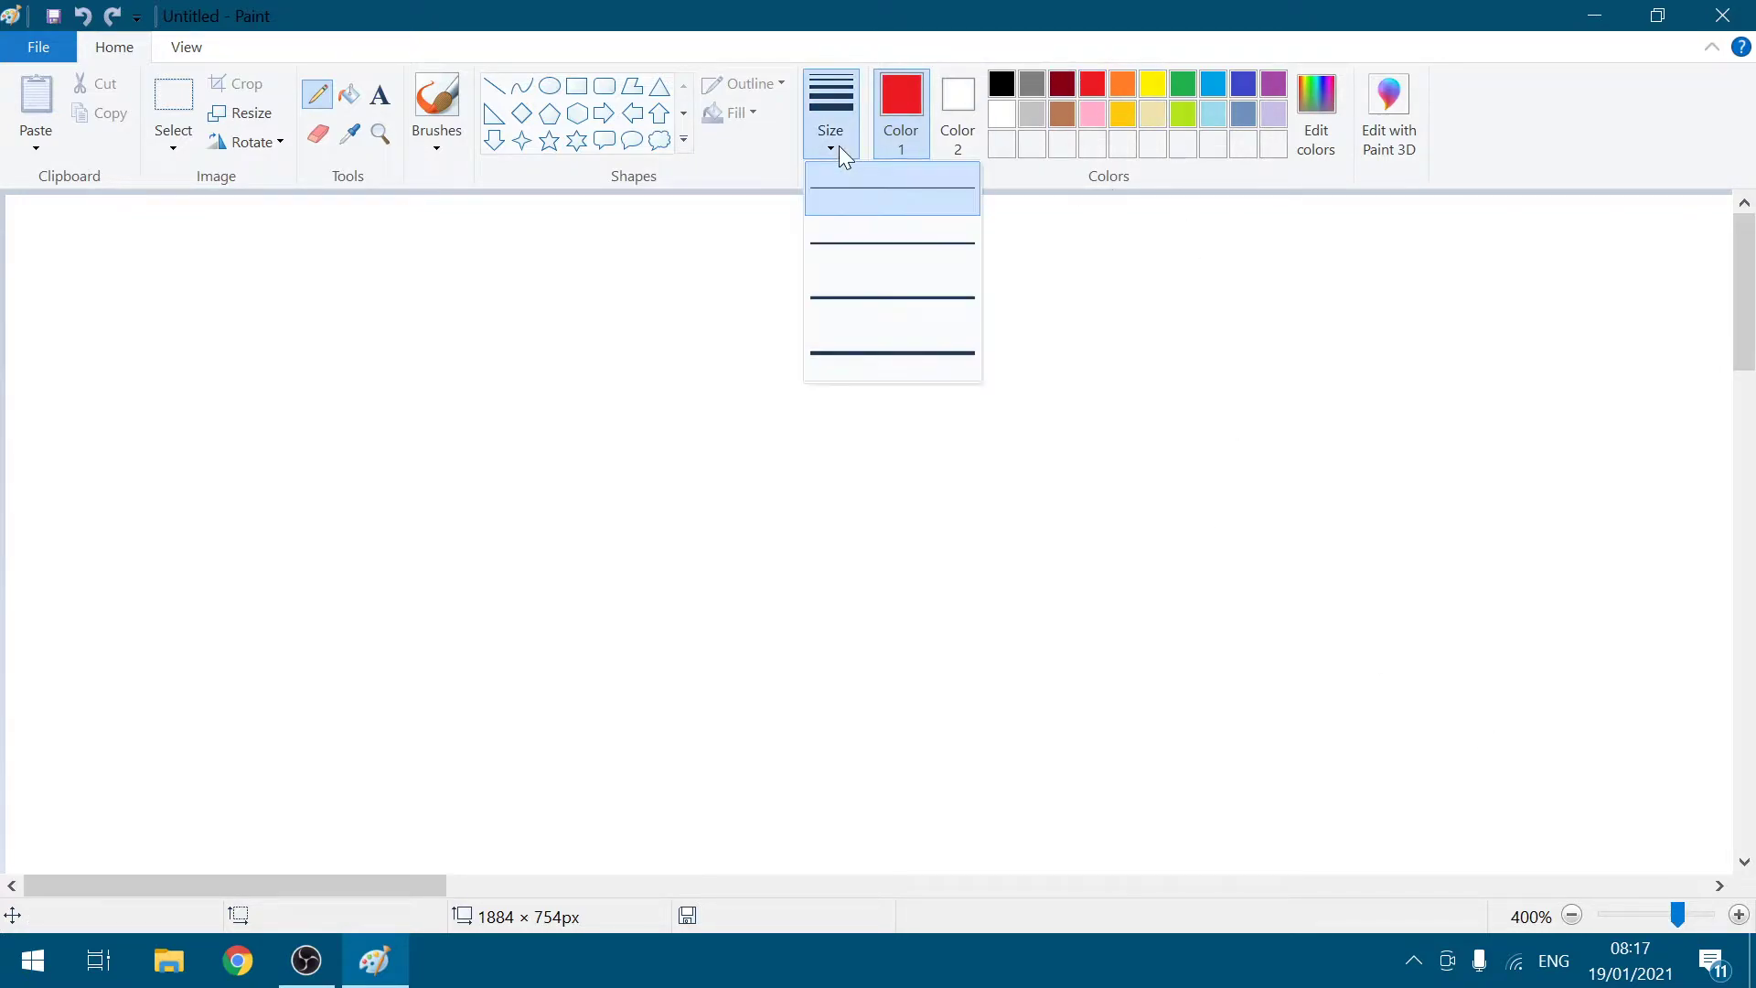
click(895, 360)
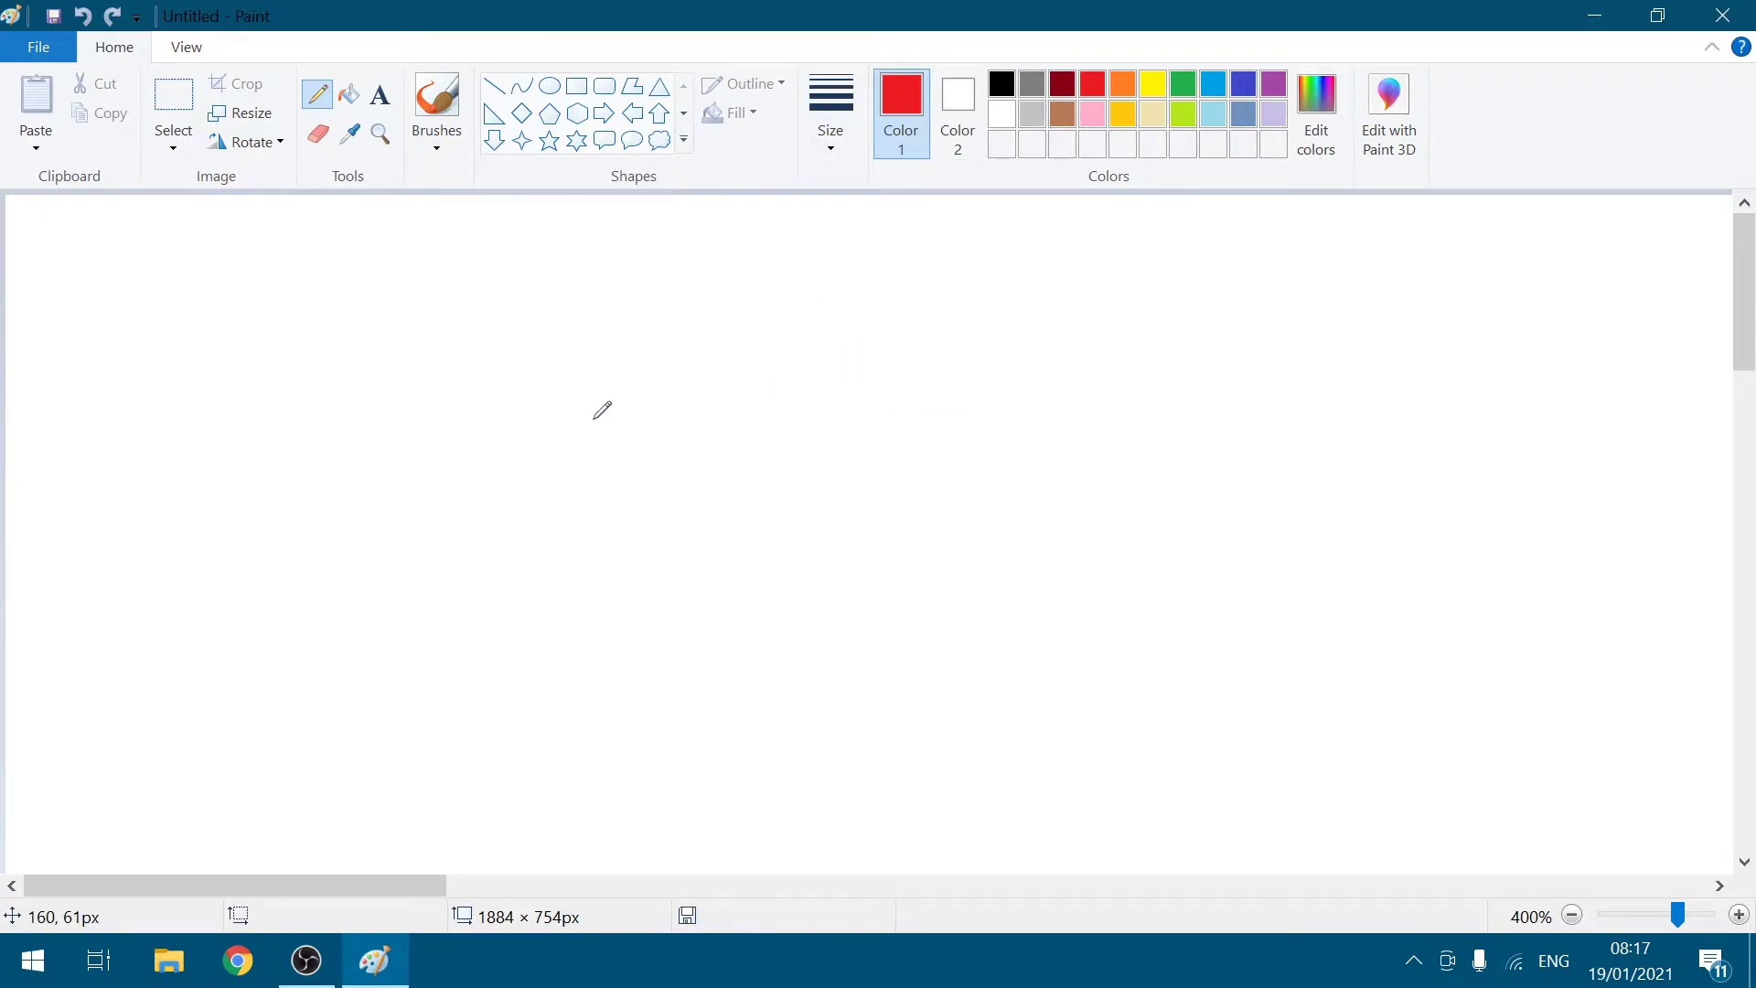
Step: Draw a vertical column of separate red Pencil dots down to about pixel row 95 in the canvas's upper-left area
click(591, 418)
drag(590, 417, 588, 438)
click(586, 447)
click(587, 465)
click(587, 495)
click(587, 520)
click(584, 535)
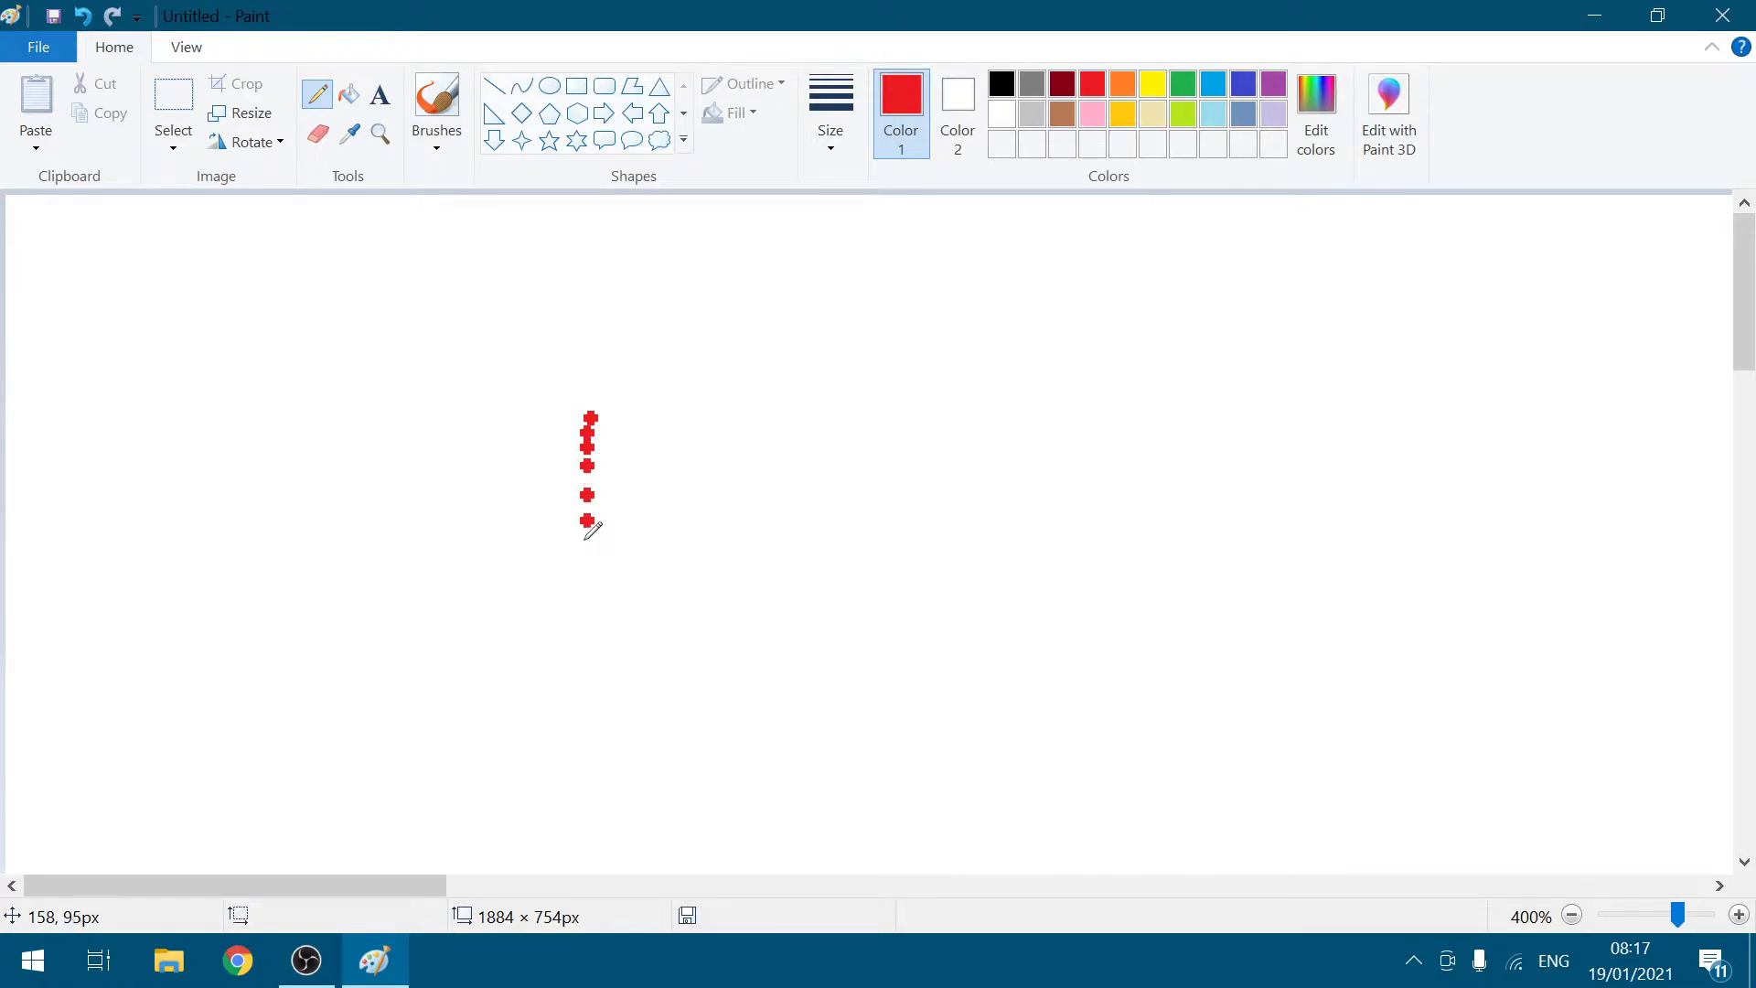
click(584, 555)
Step: Add a horizontal row of red Pencil dots extending rightward from the column's uppermost dot
click(603, 418)
click(615, 418)
click(634, 421)
click(645, 421)
click(658, 421)
click(672, 423)
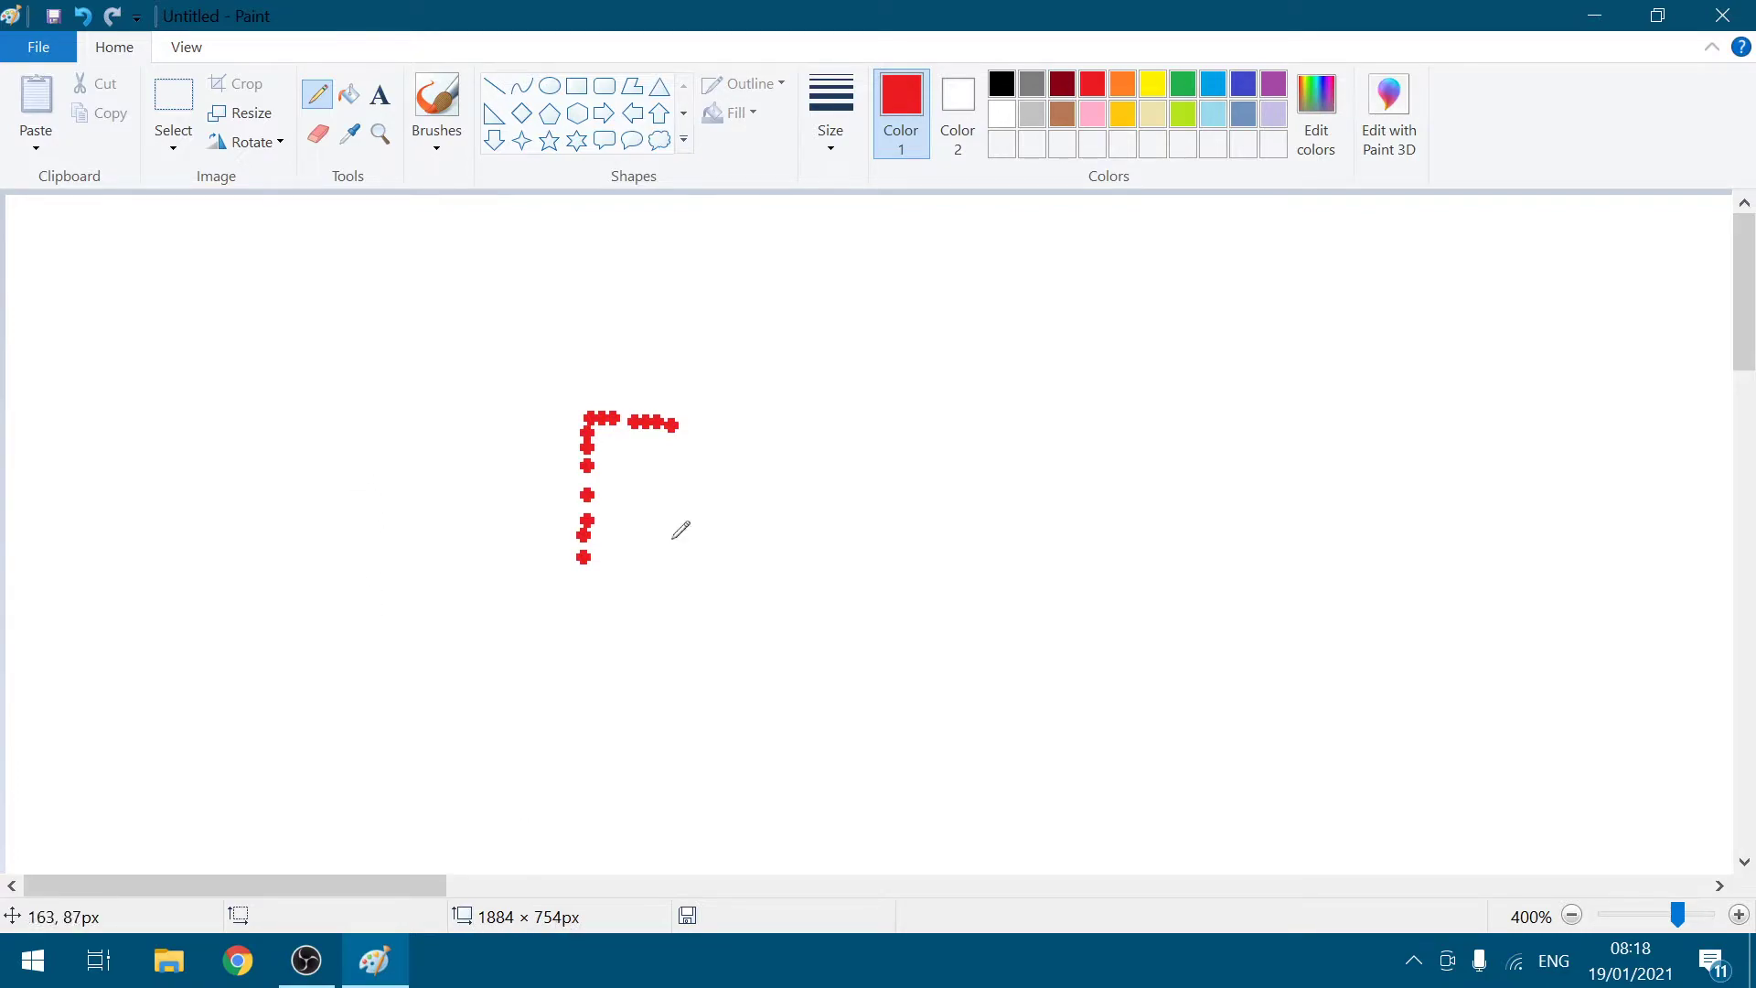
Step: Shrink the canvas to about 1204 × 577 px and enlarge it back to about 1889 × 753 px
drag(1677, 917, 1657, 918)
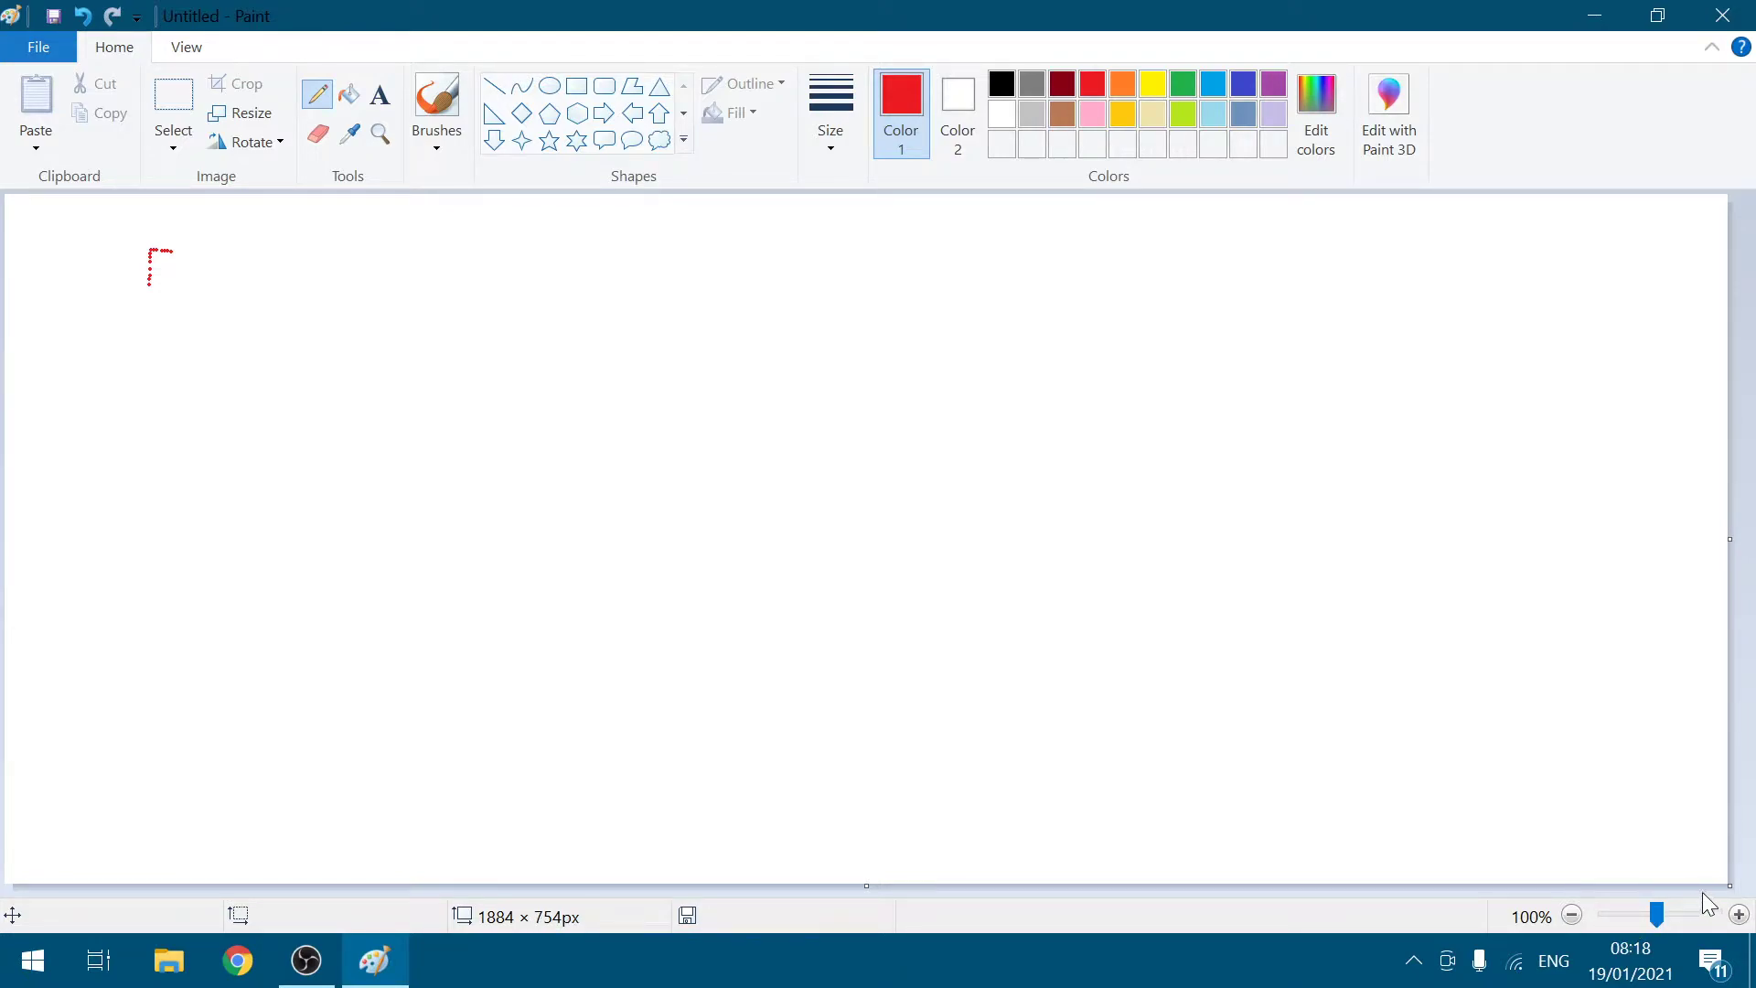
drag(1723, 885, 1107, 723)
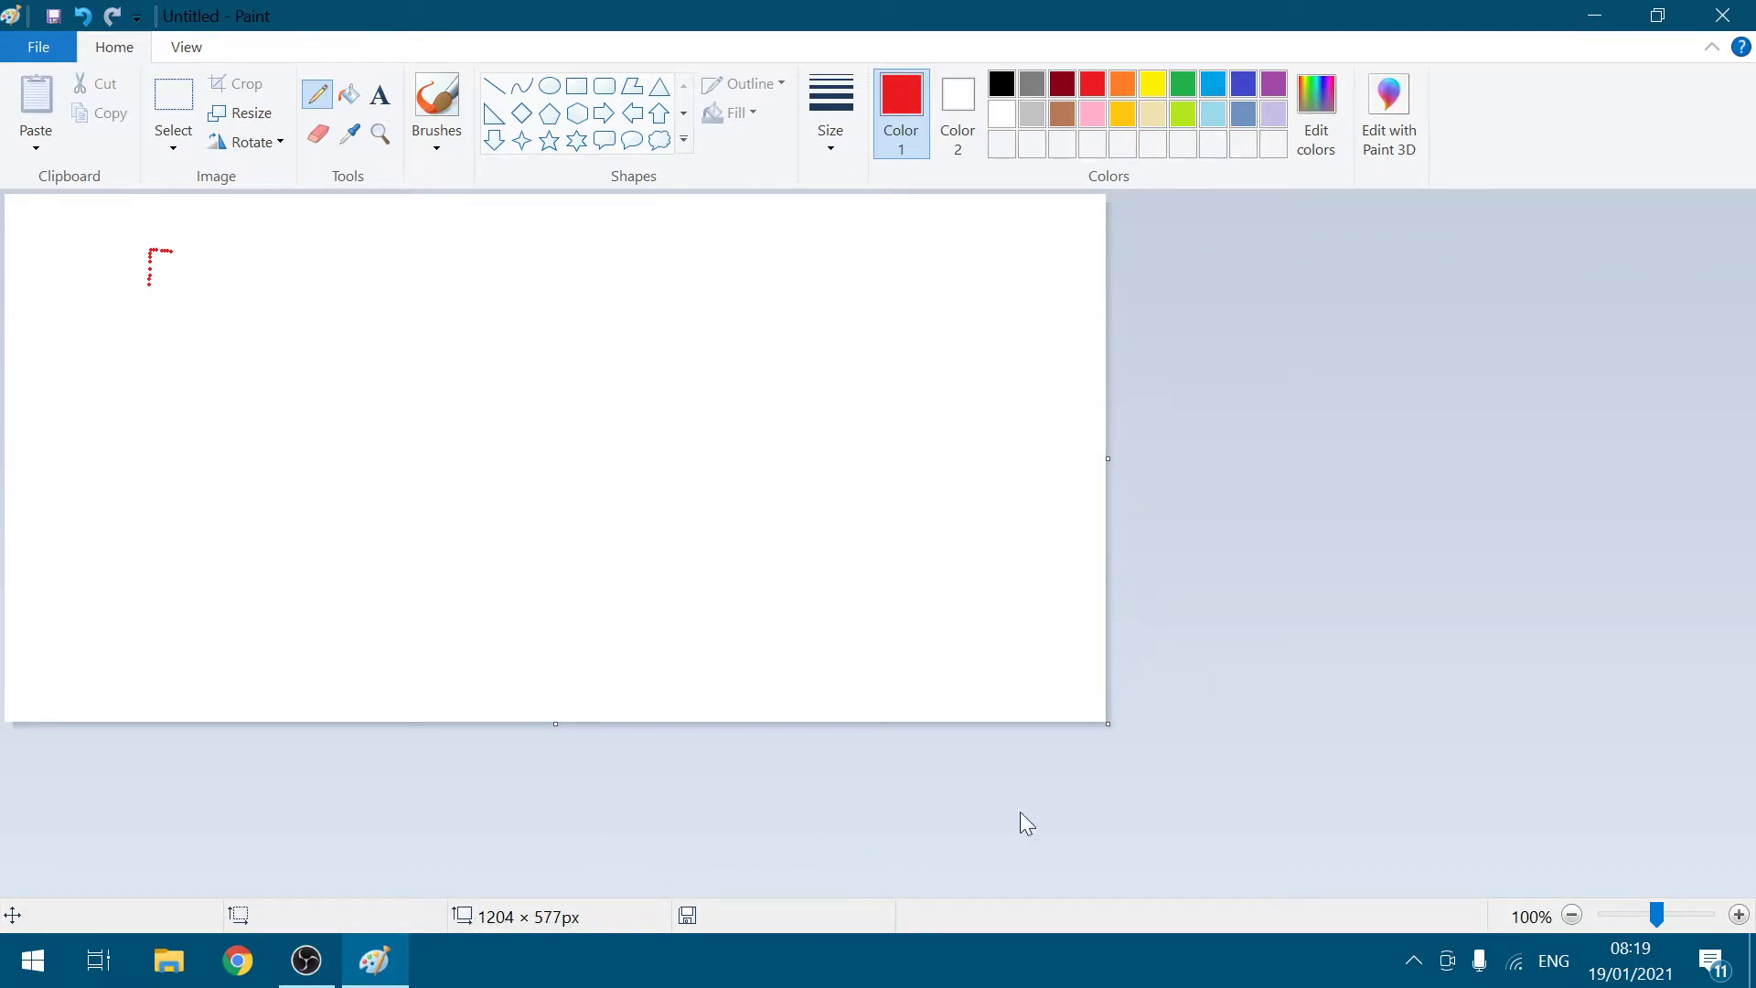
click(1694, 917)
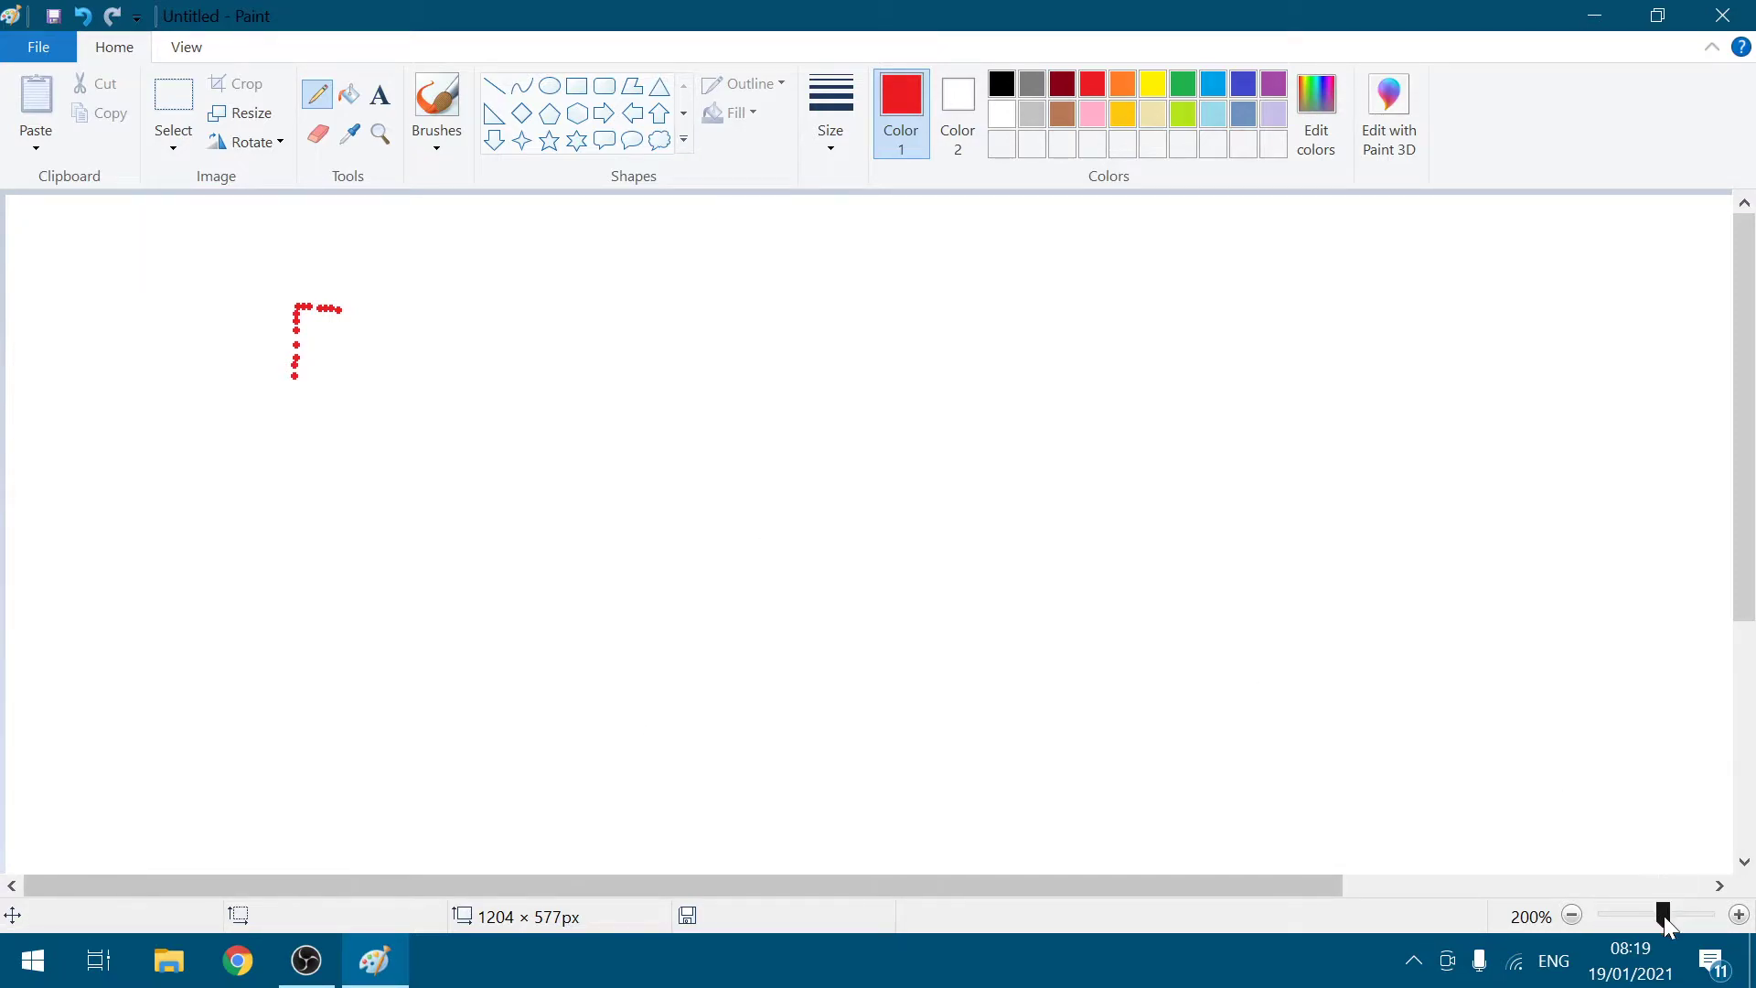
drag(1664, 914, 1658, 916)
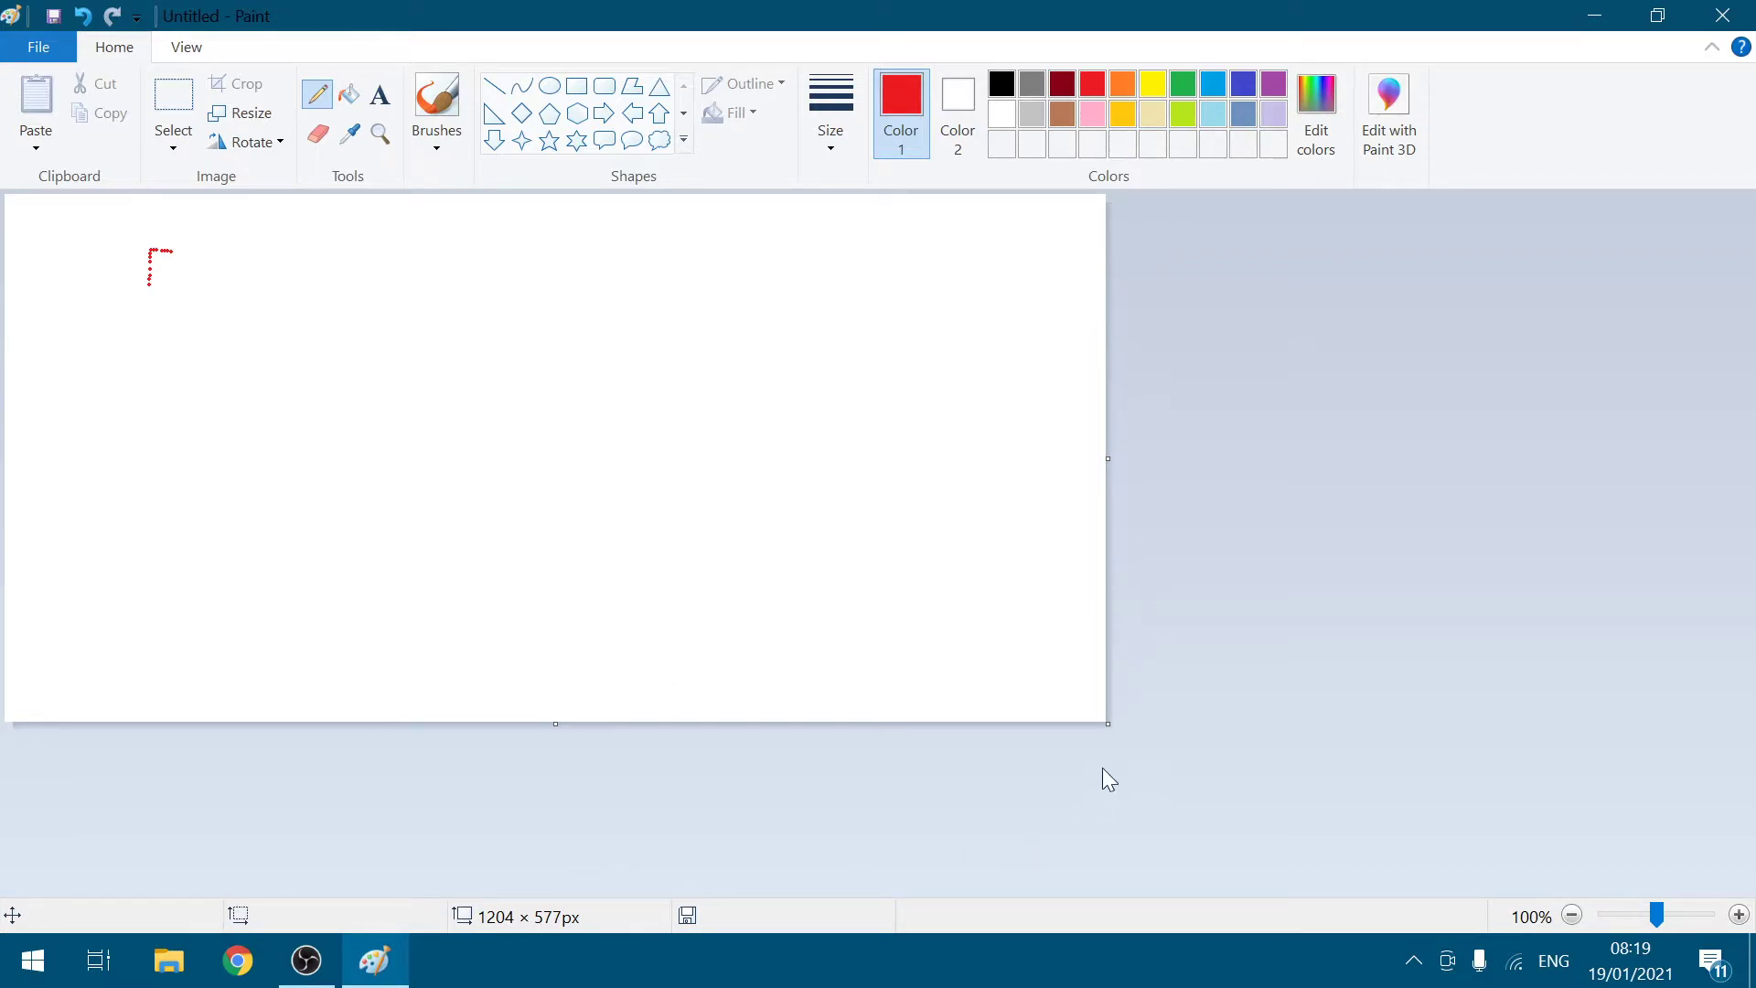
drag(1109, 723, 1732, 884)
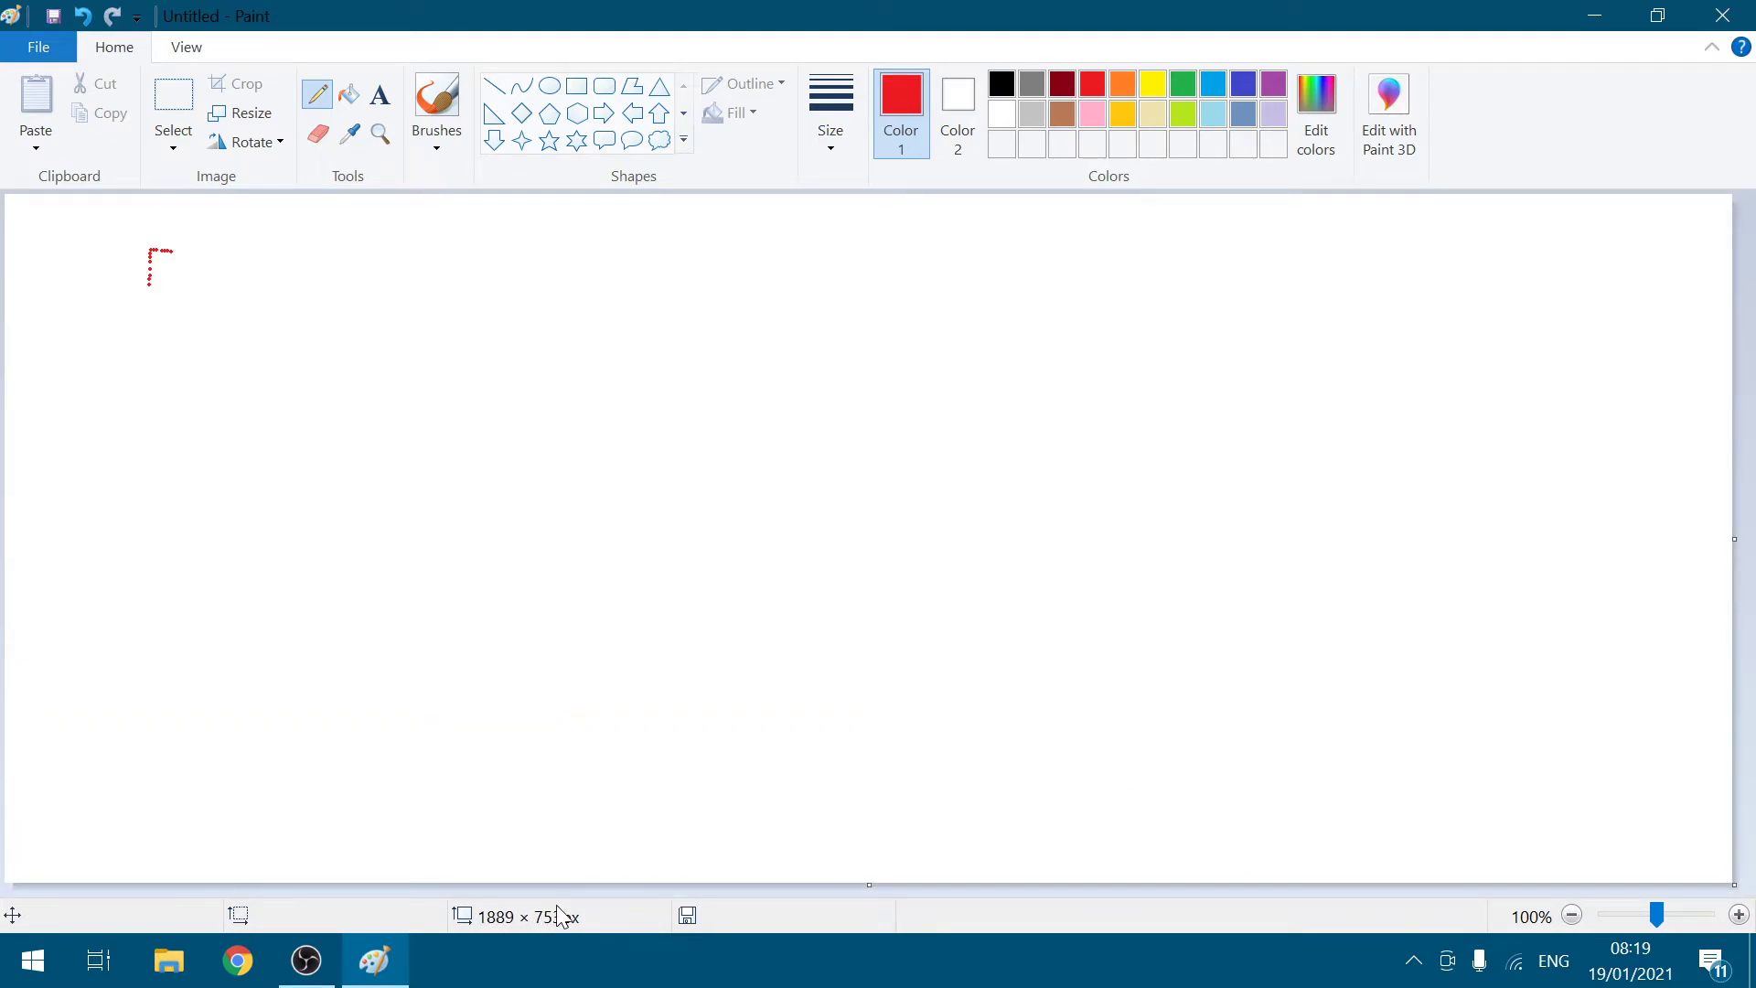
Step: Minimize Paint and examine the desktop file First Drawing's properties for its pixel dimensions, file type and size
click(1597, 14)
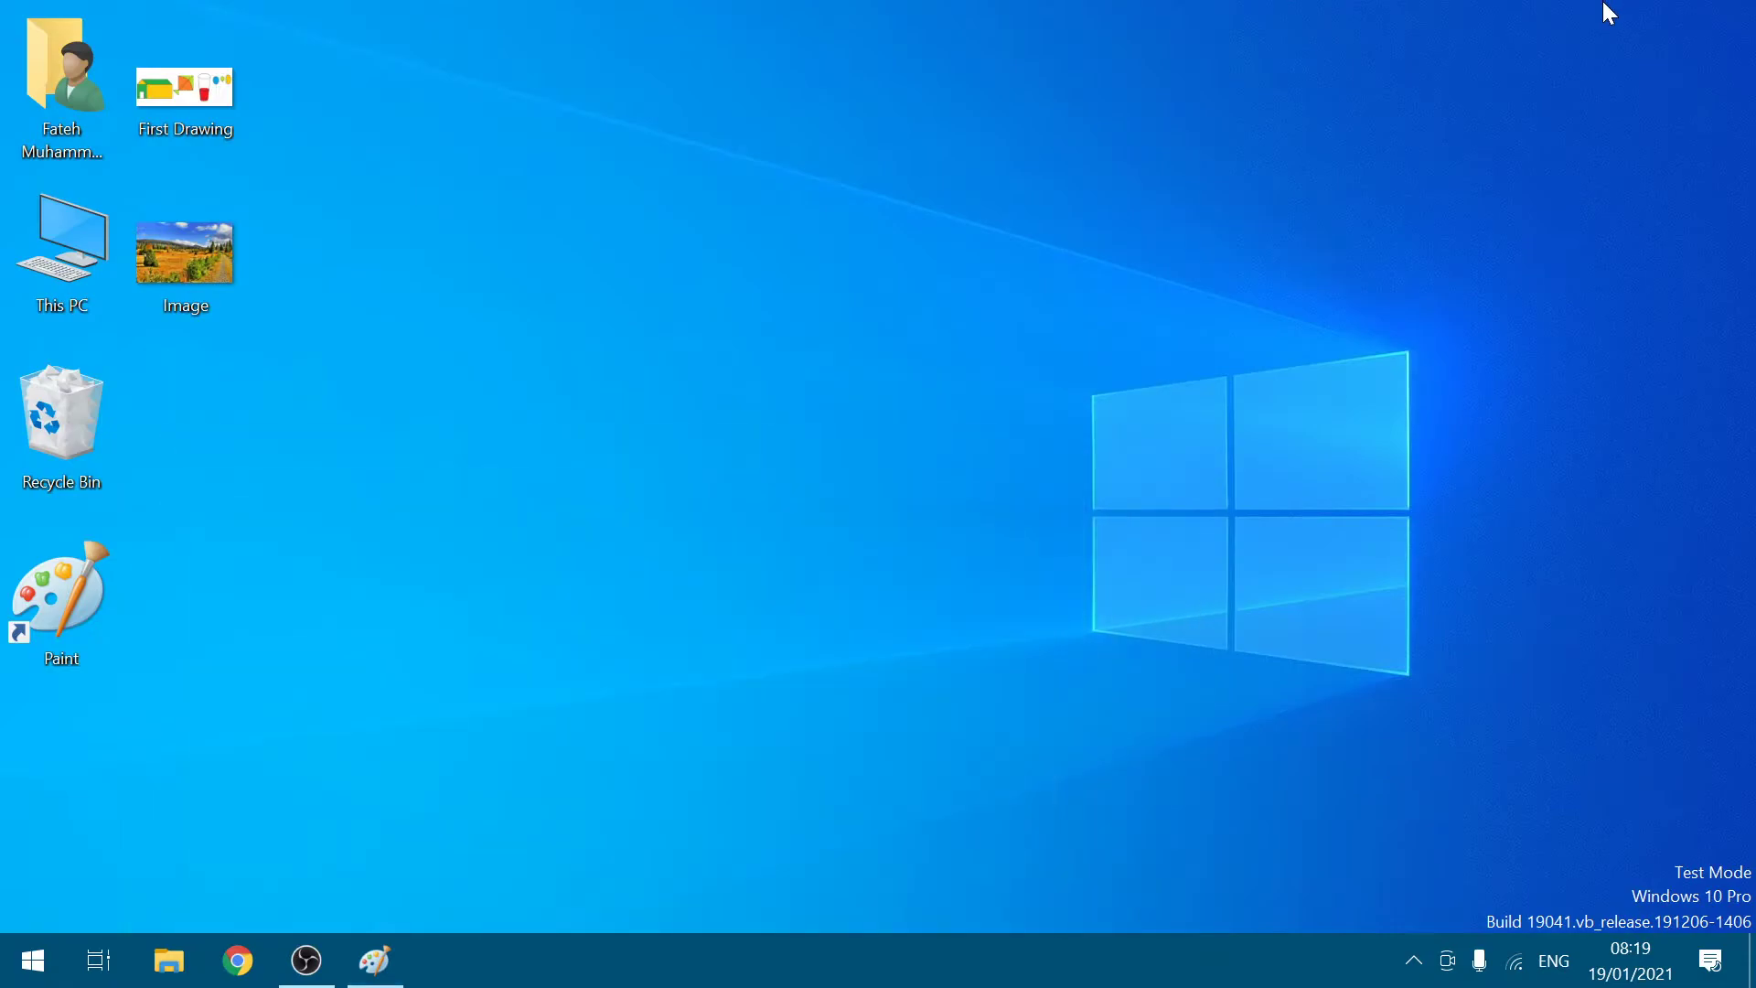
right_click(196, 98)
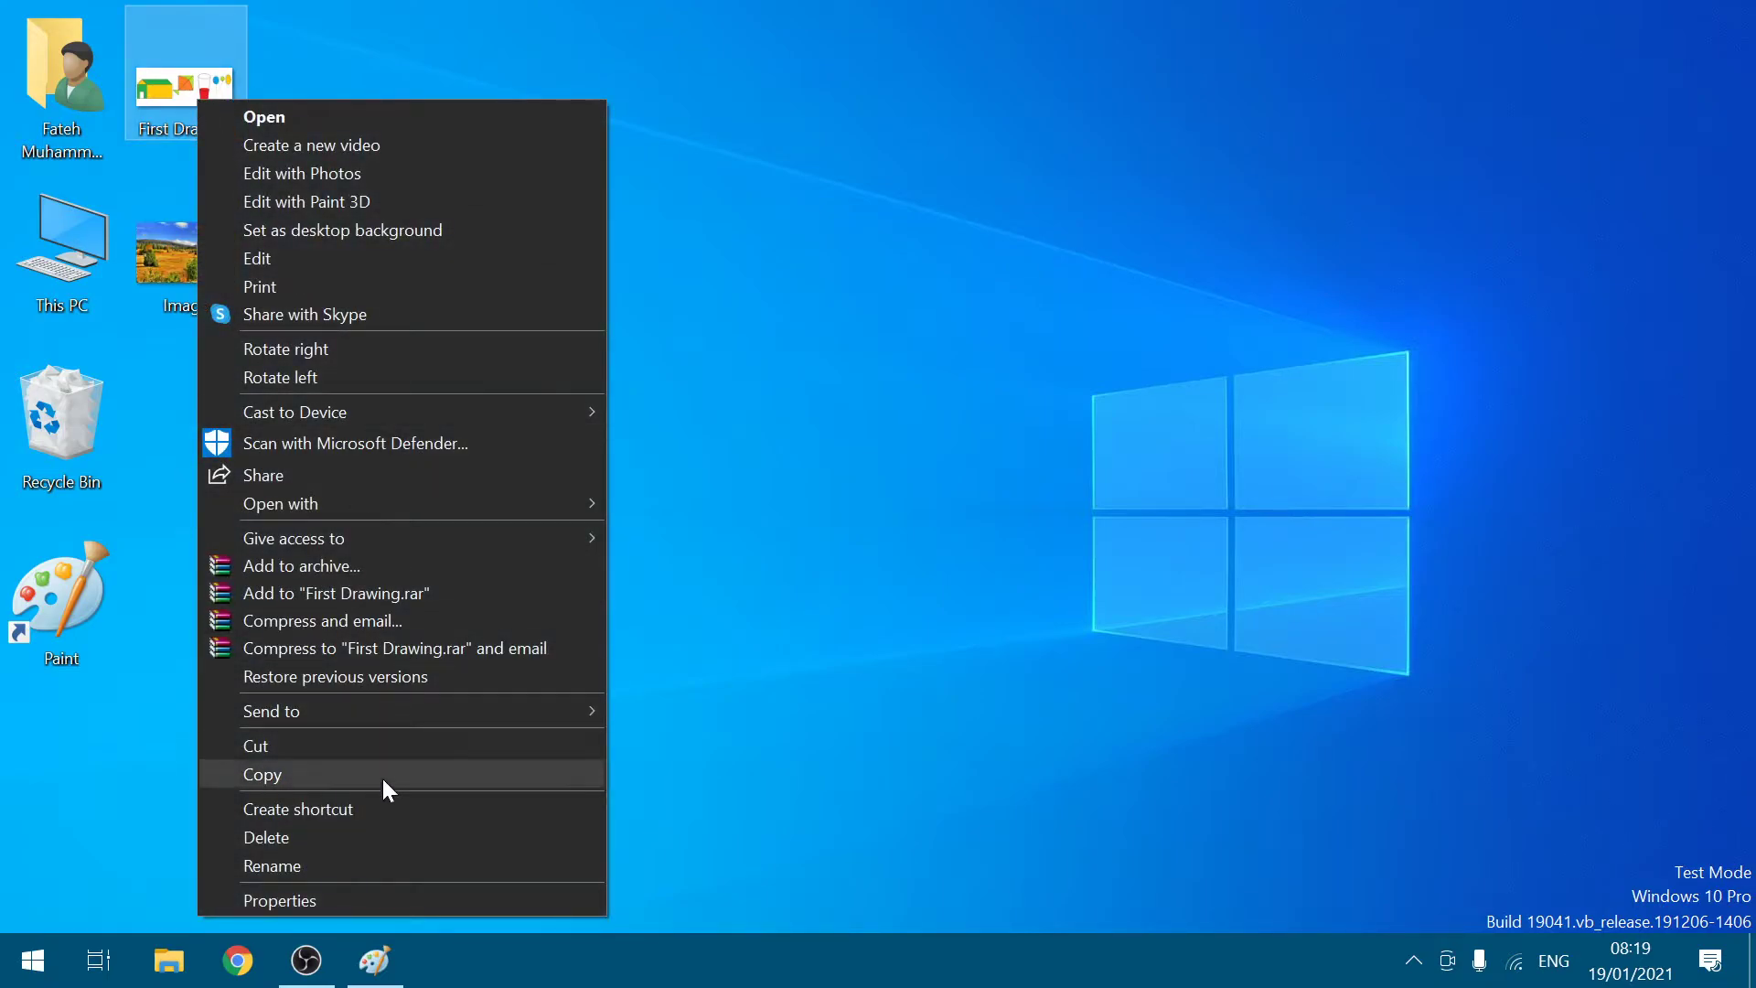
click(360, 898)
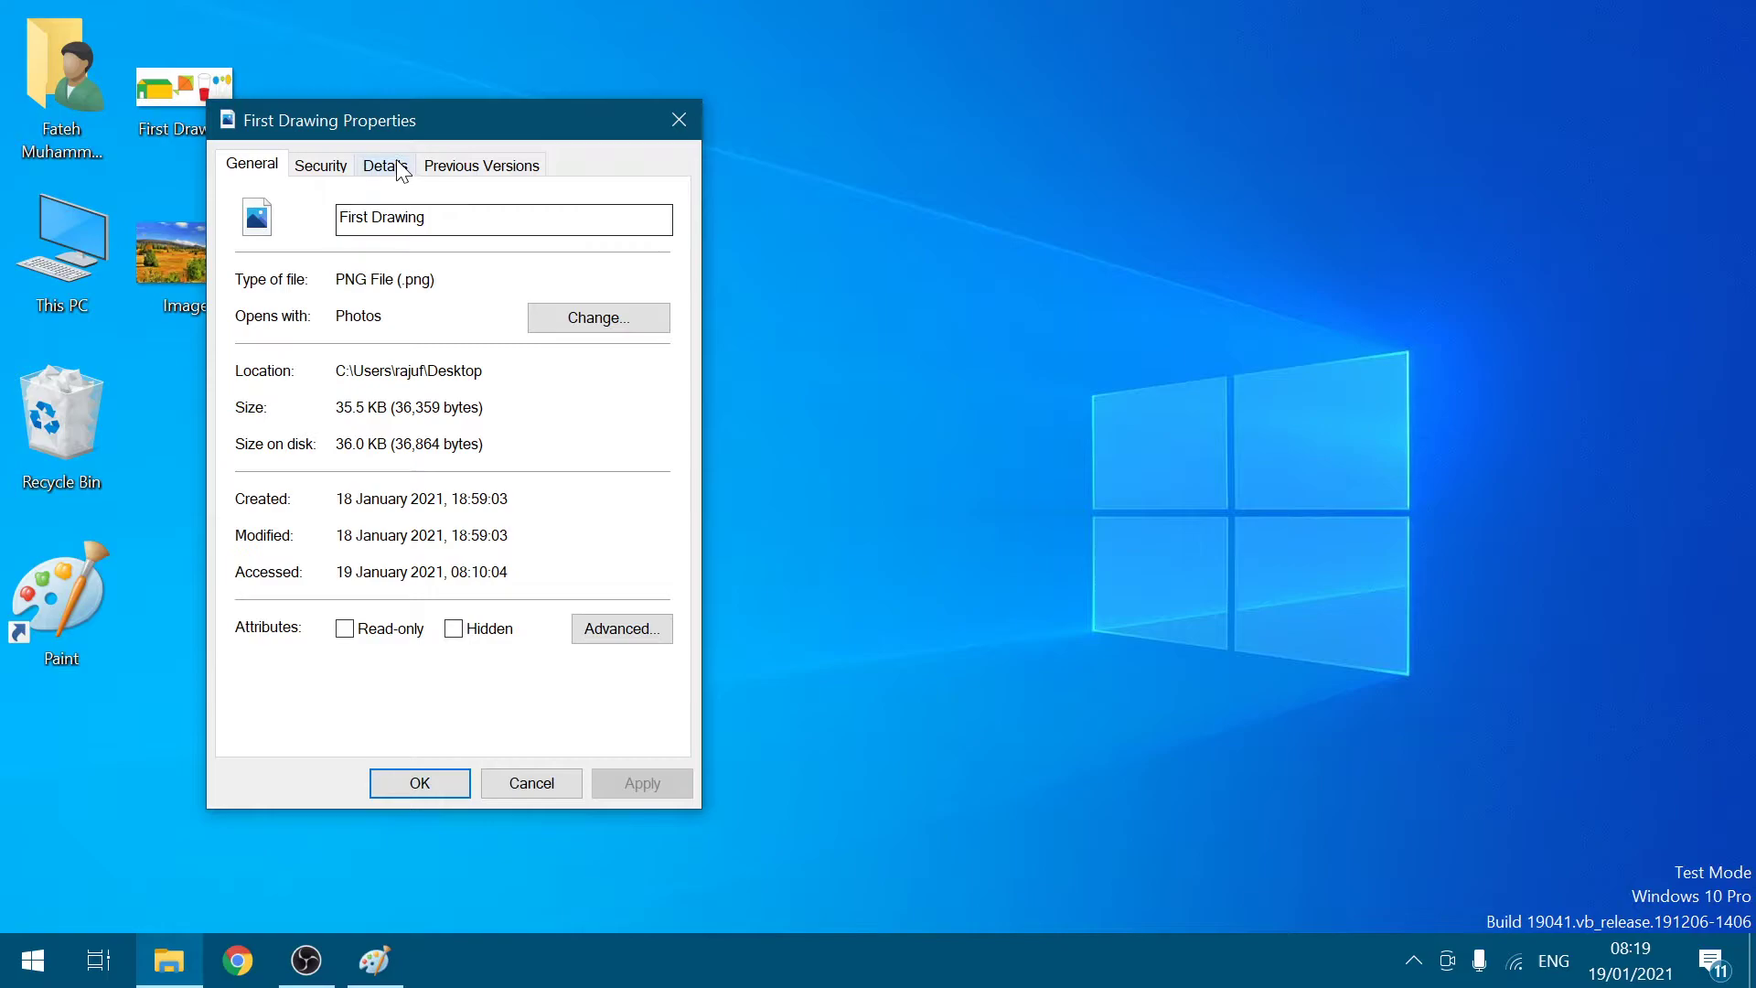
click(385, 167)
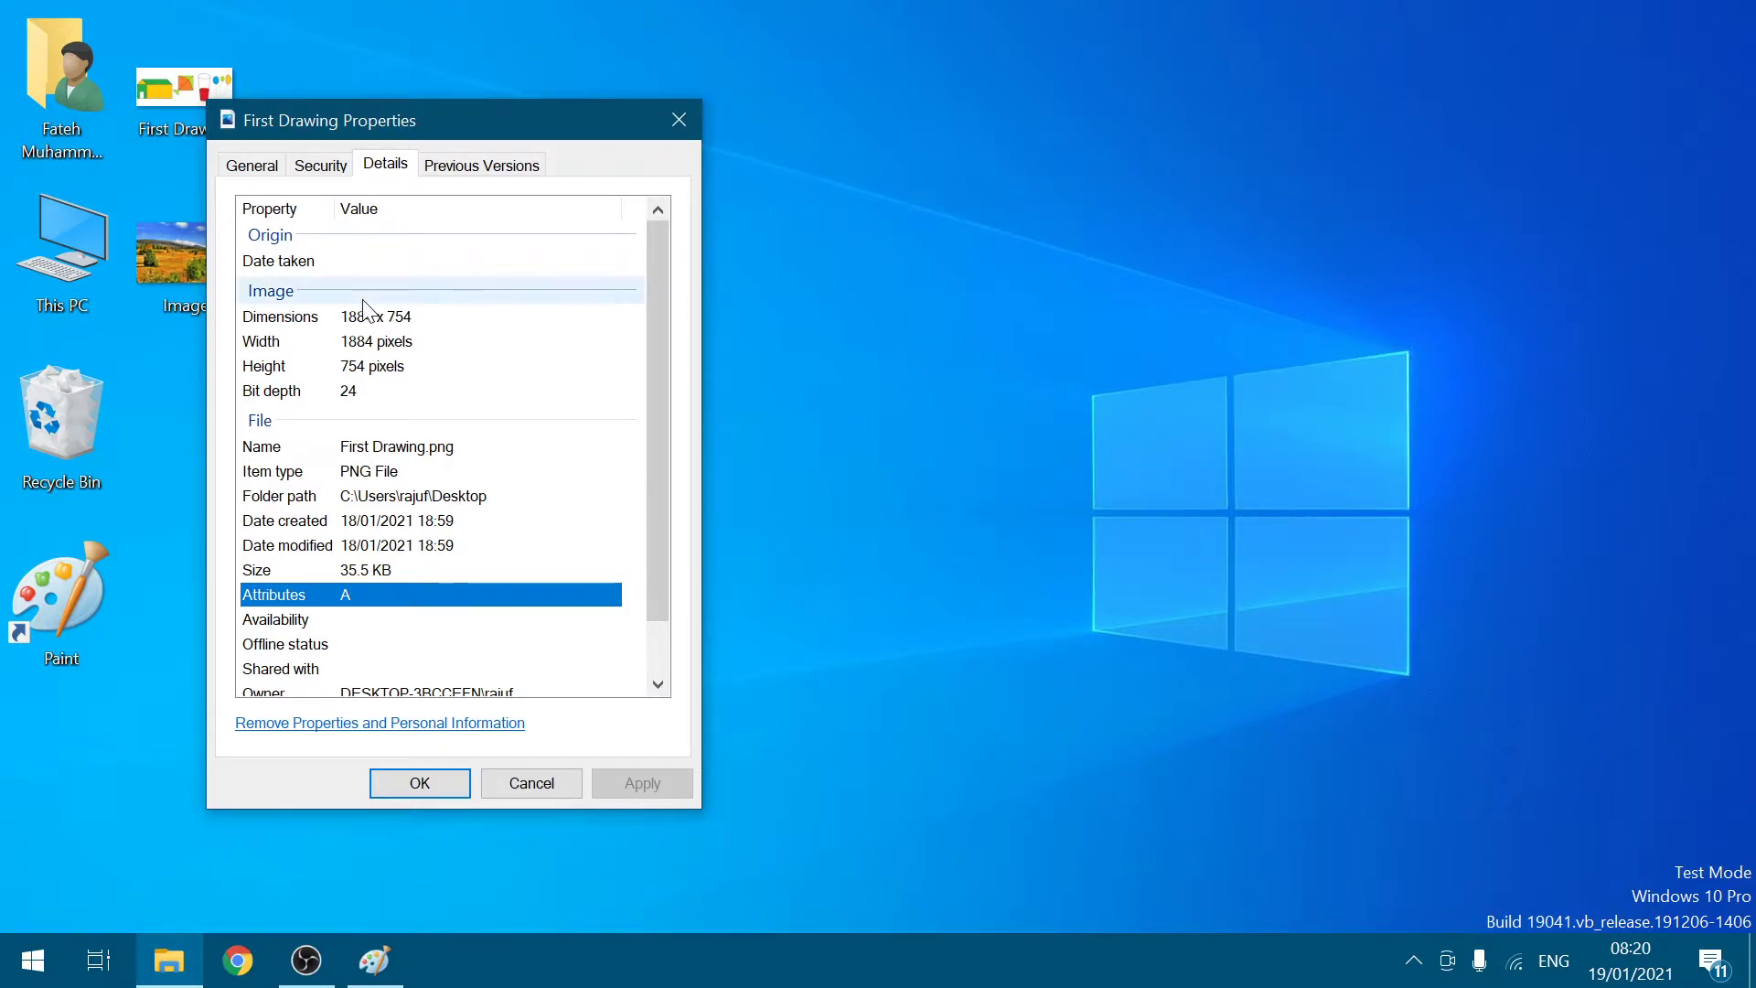
click(276, 172)
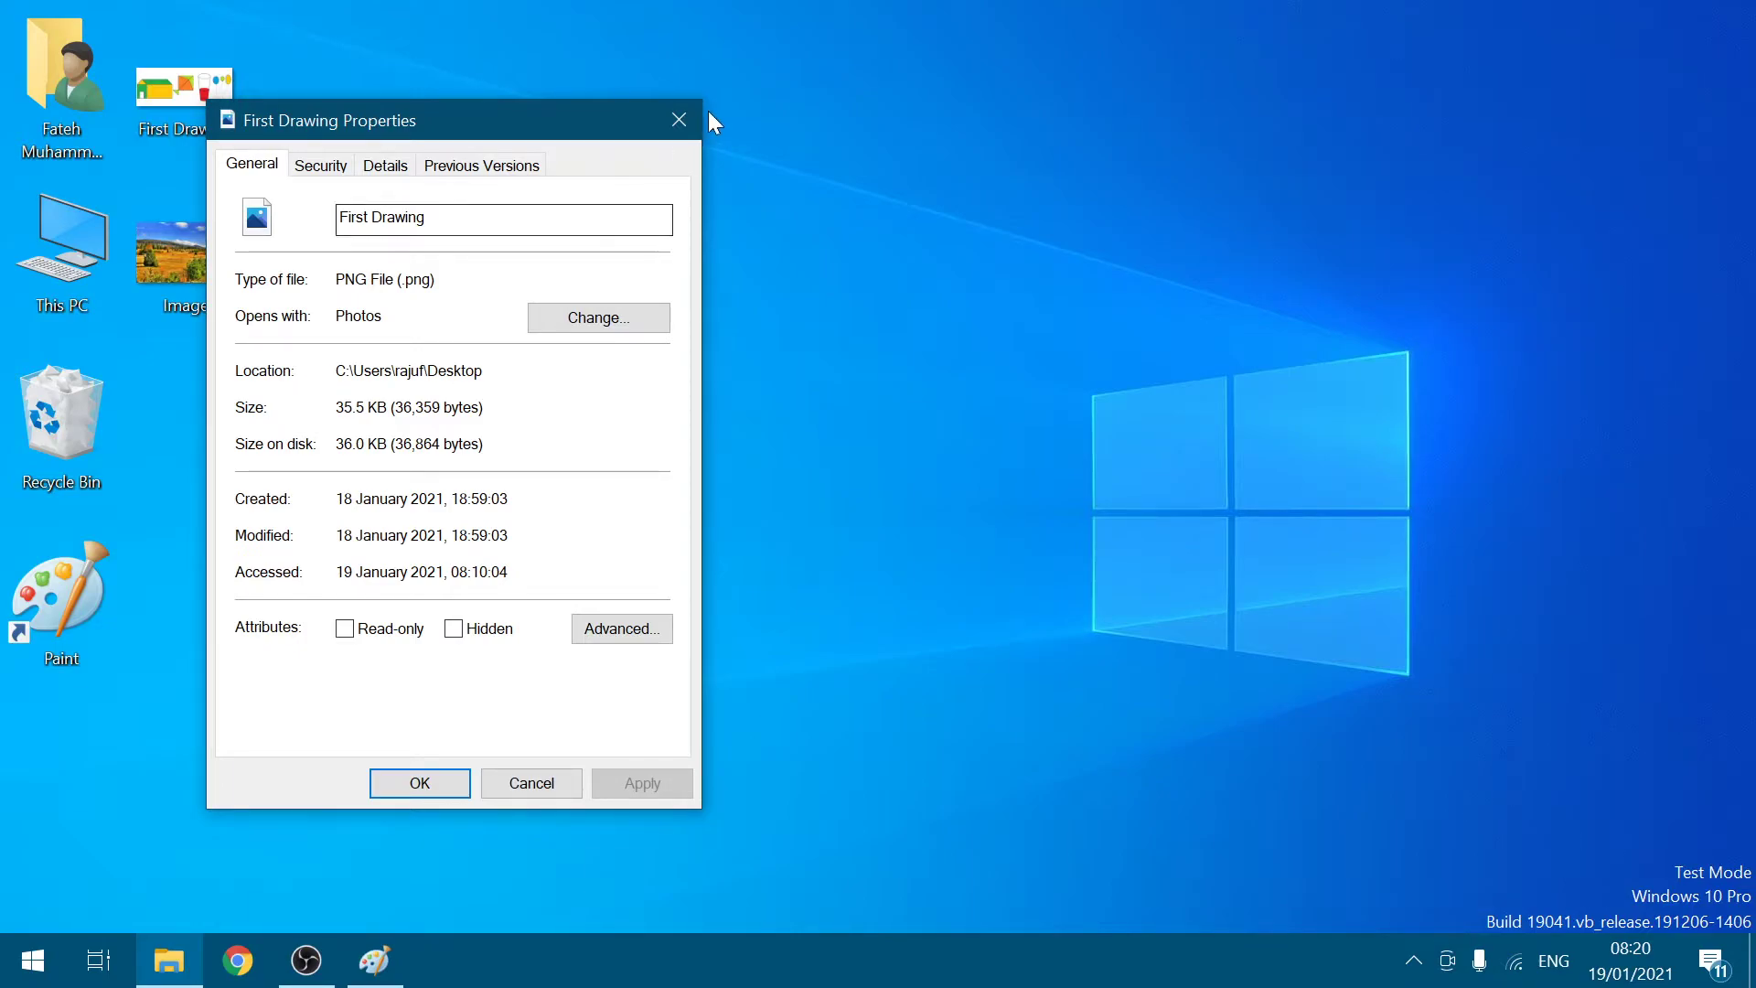
click(676, 120)
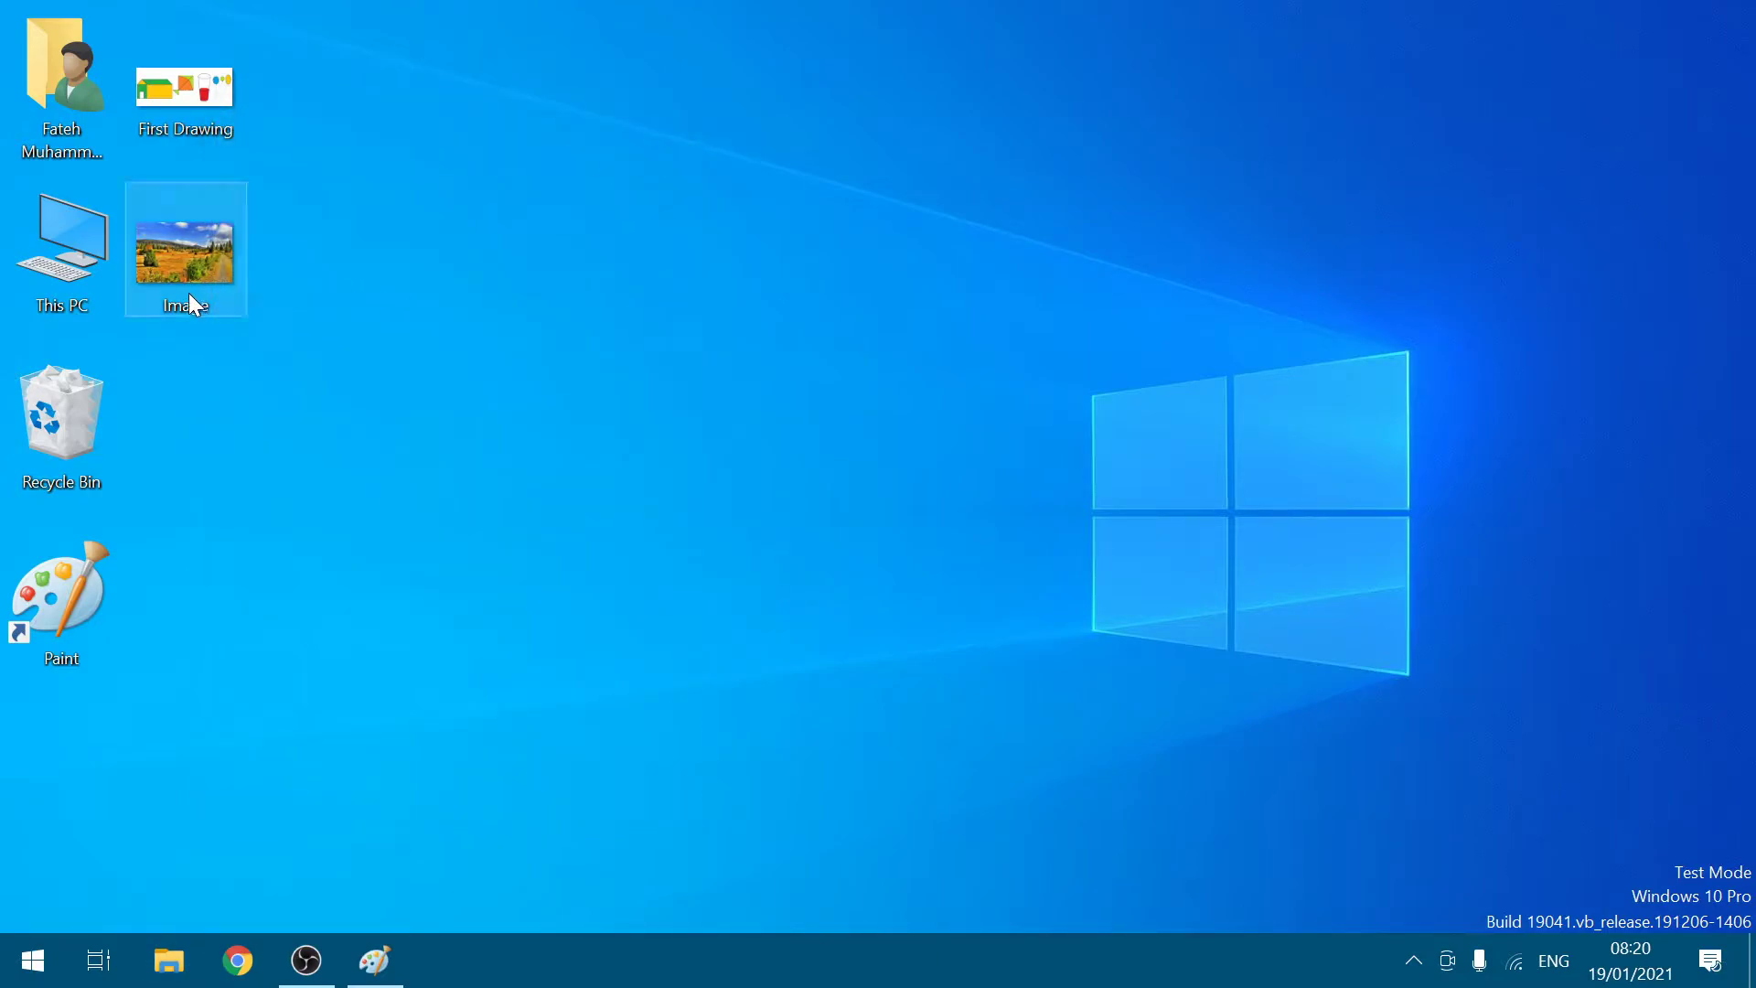
Step: Examine the properties of the desktop file Image for its pixel dimensions, resolution, file type and size
right_click(190, 258)
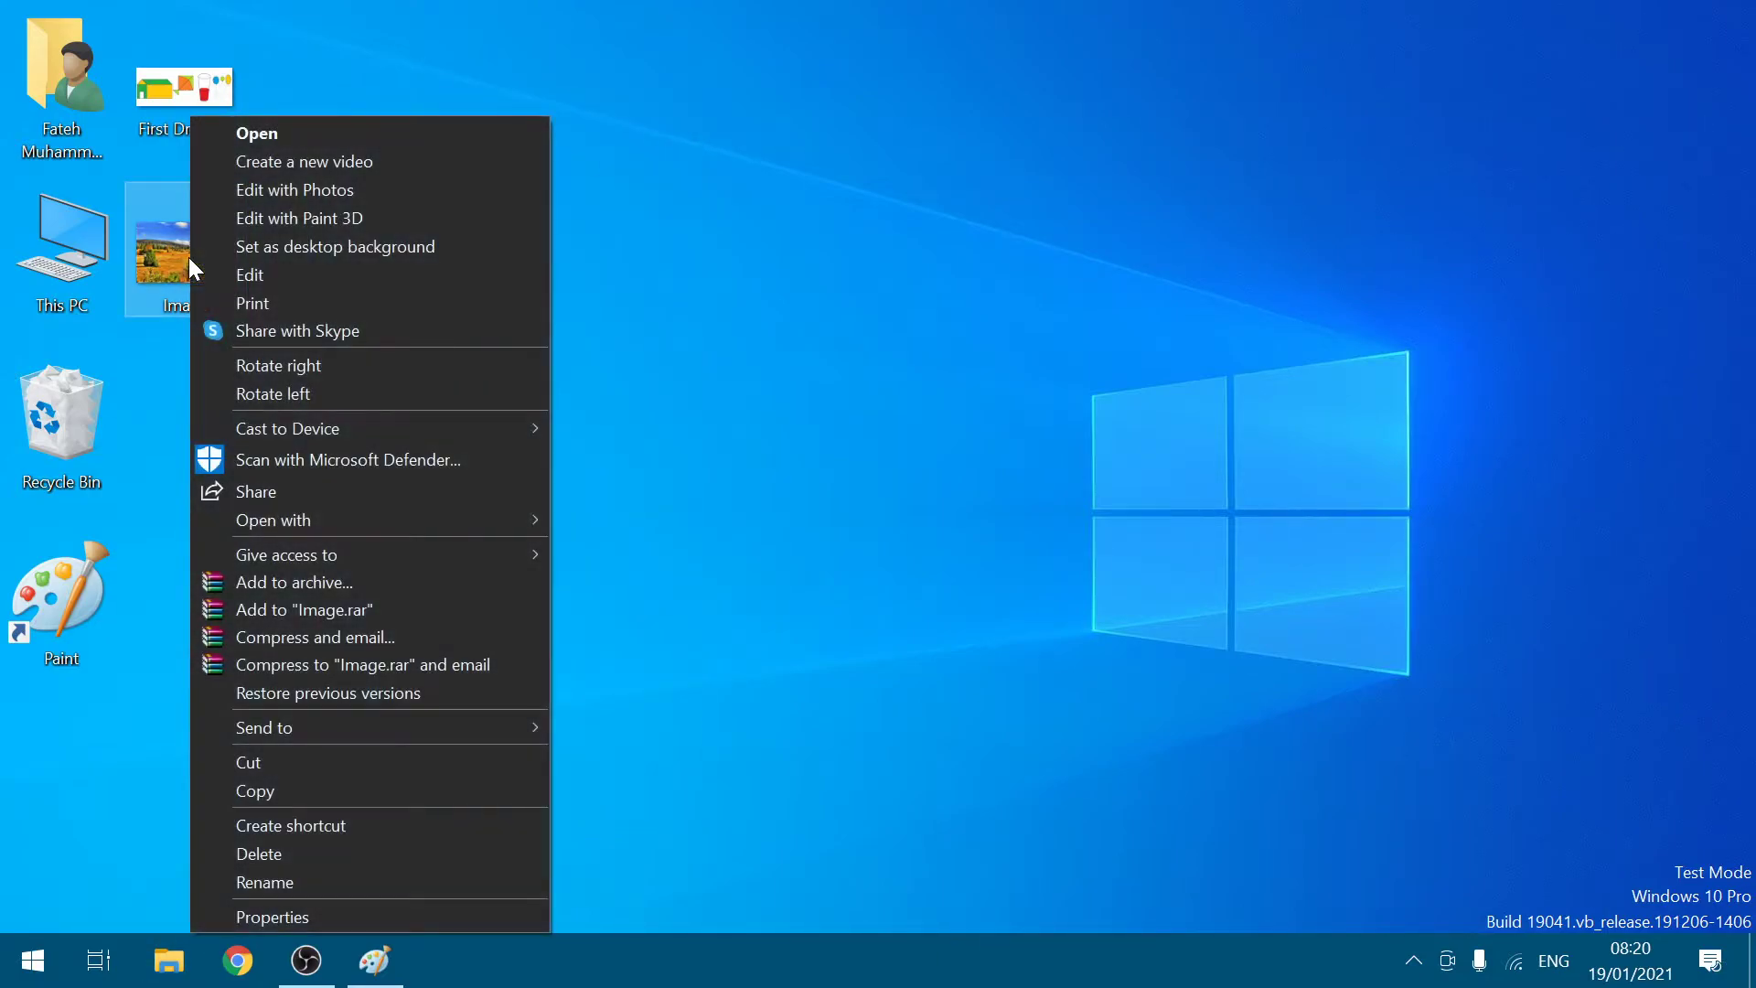
click(276, 905)
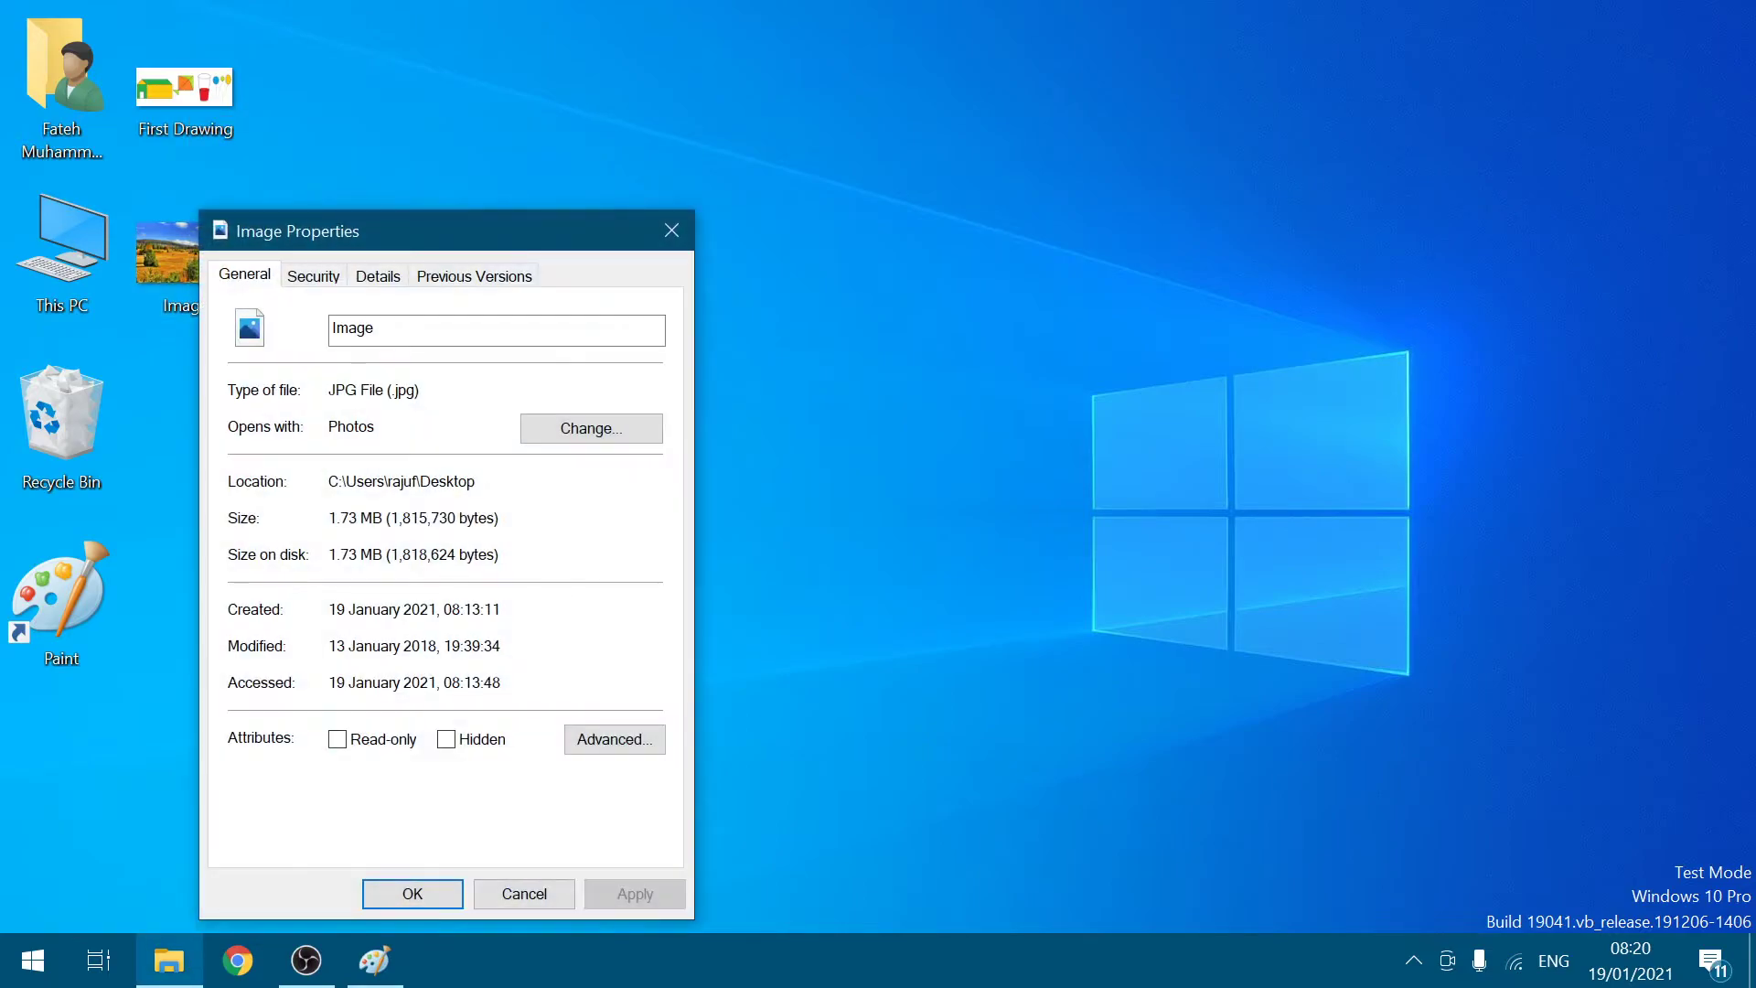
click(380, 276)
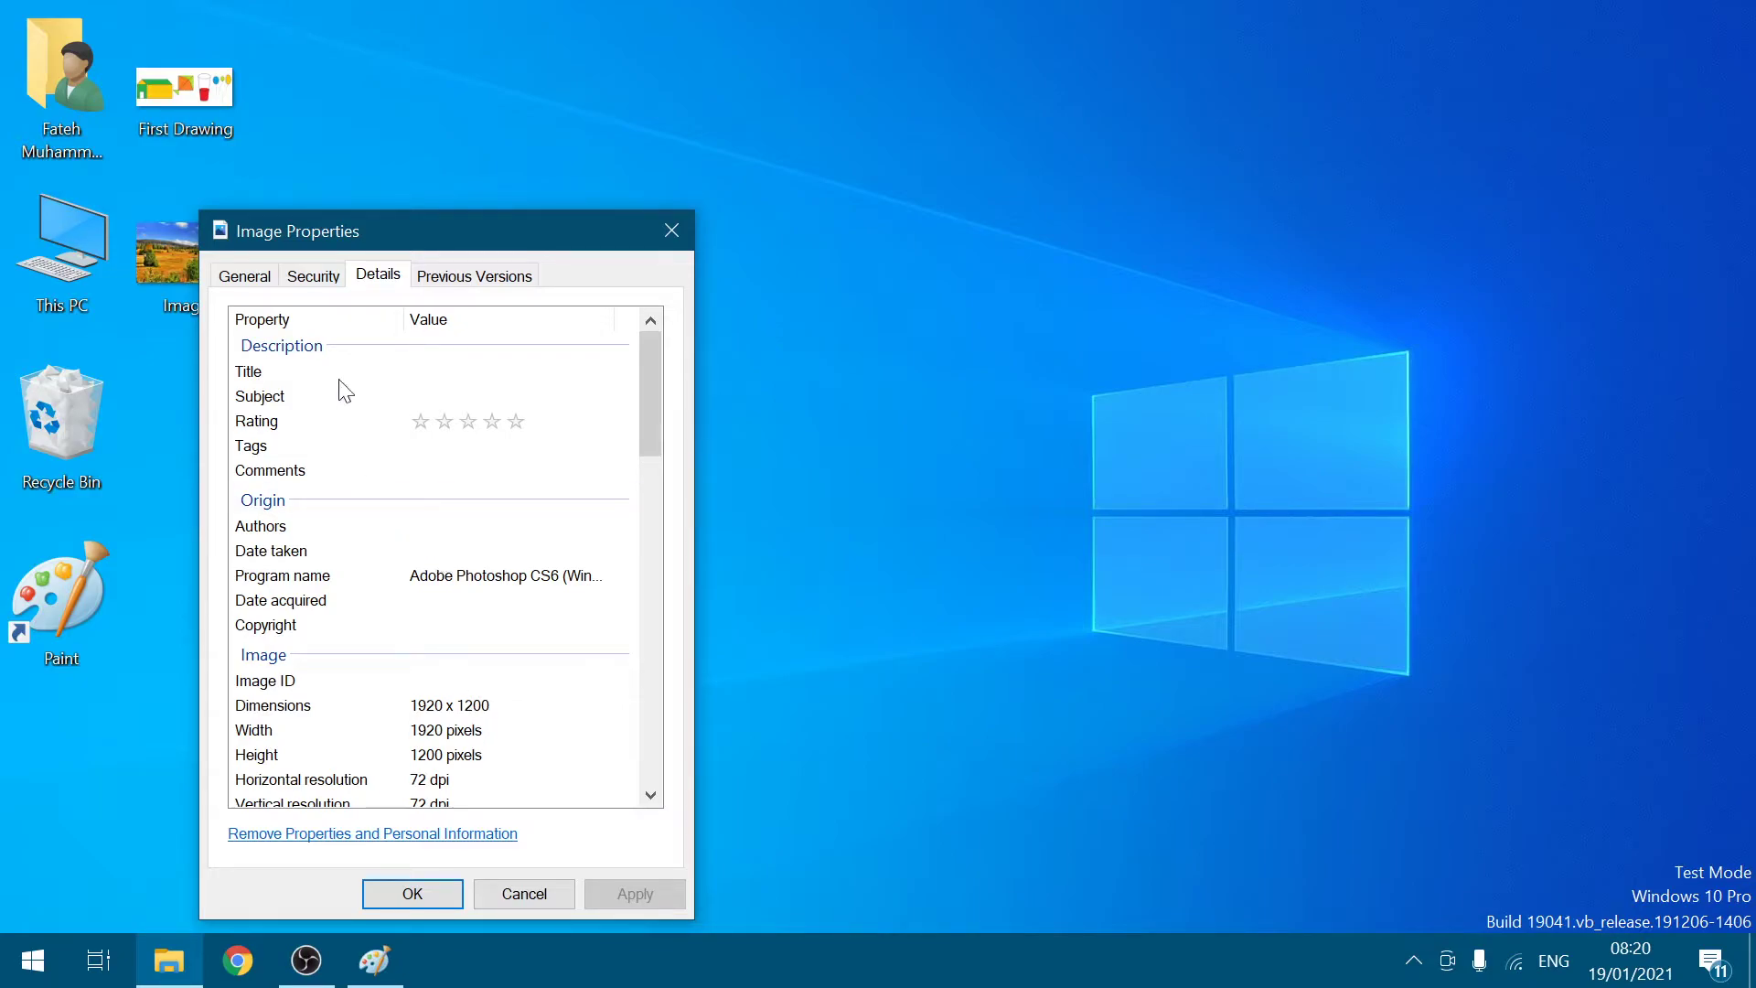
click(254, 281)
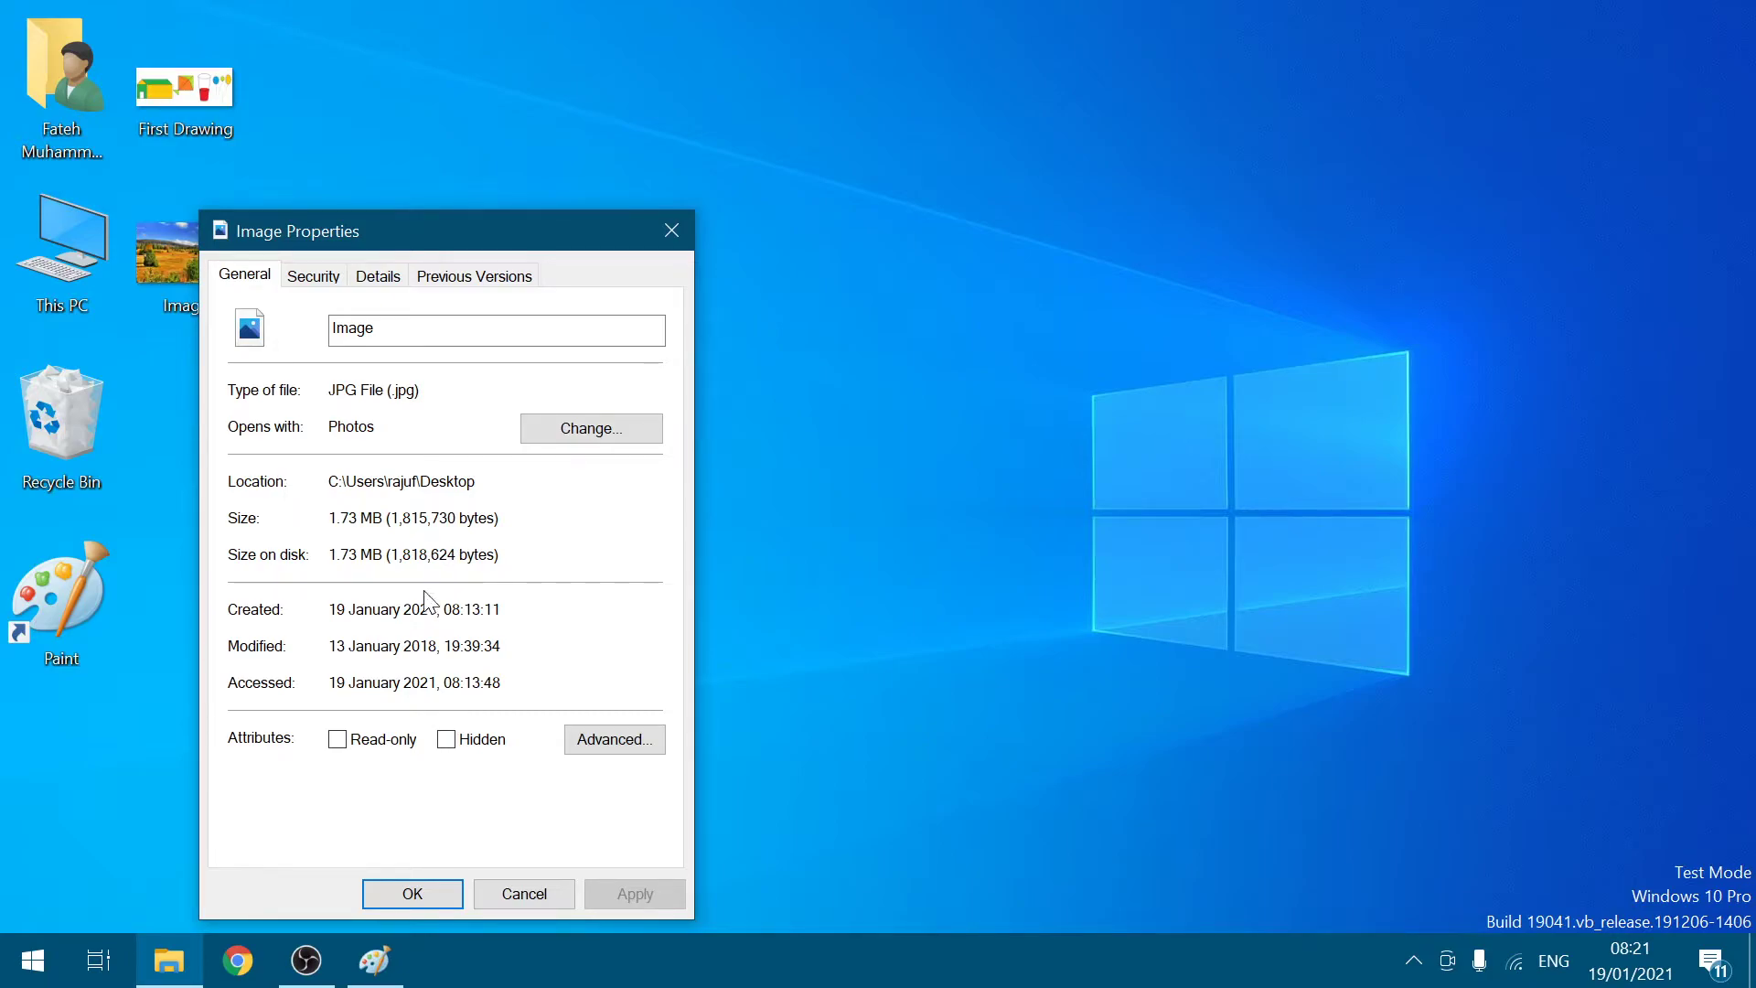
key(Escape)
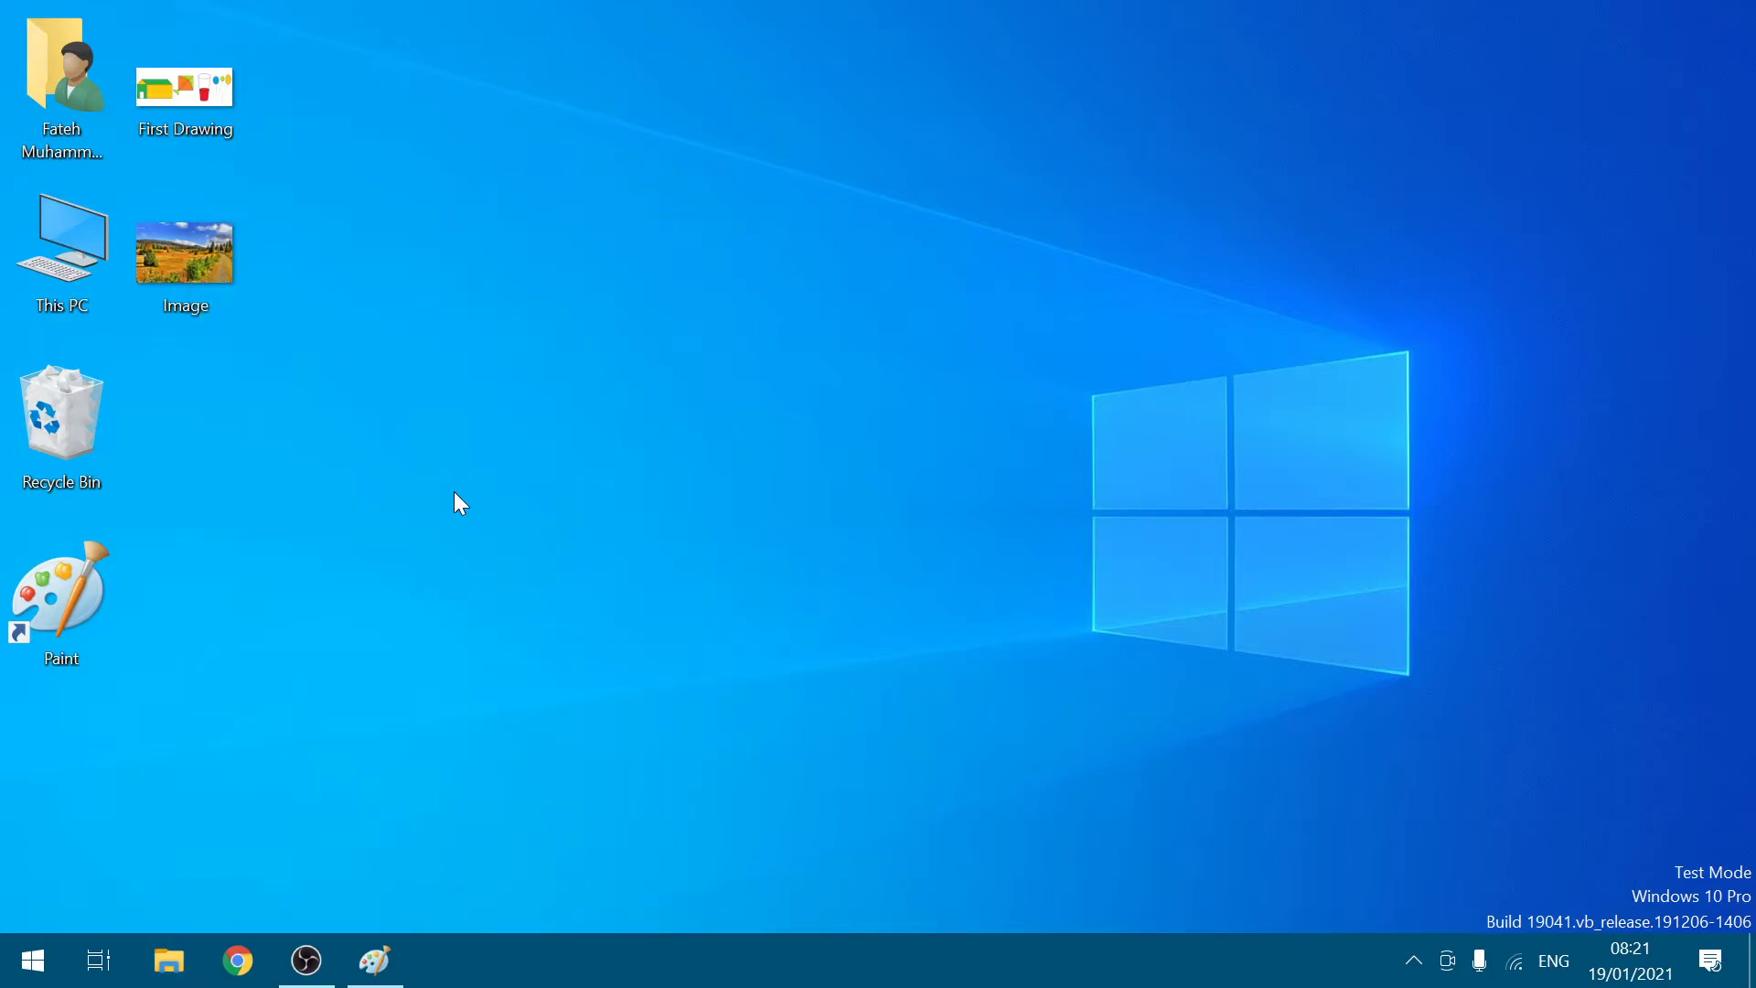
Step: Examine the available display resolutions in the Windows display settings, keeping the recommended one, and close Settings
click(226, 258)
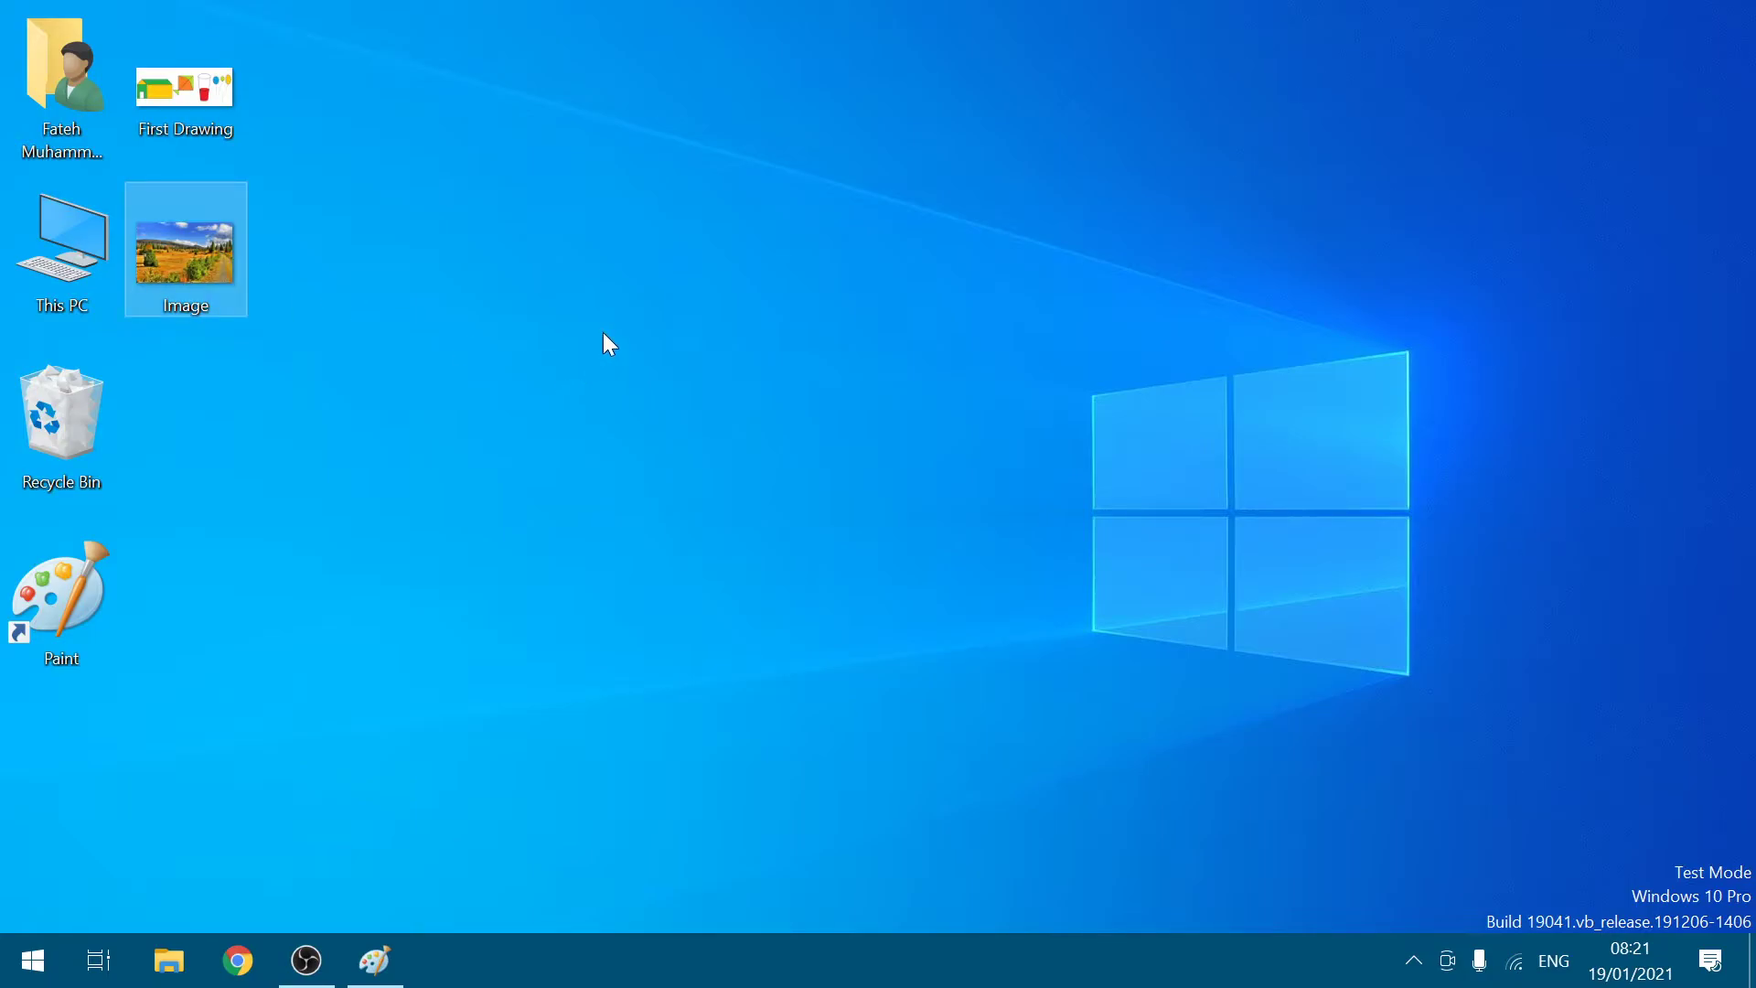
right_click(616, 286)
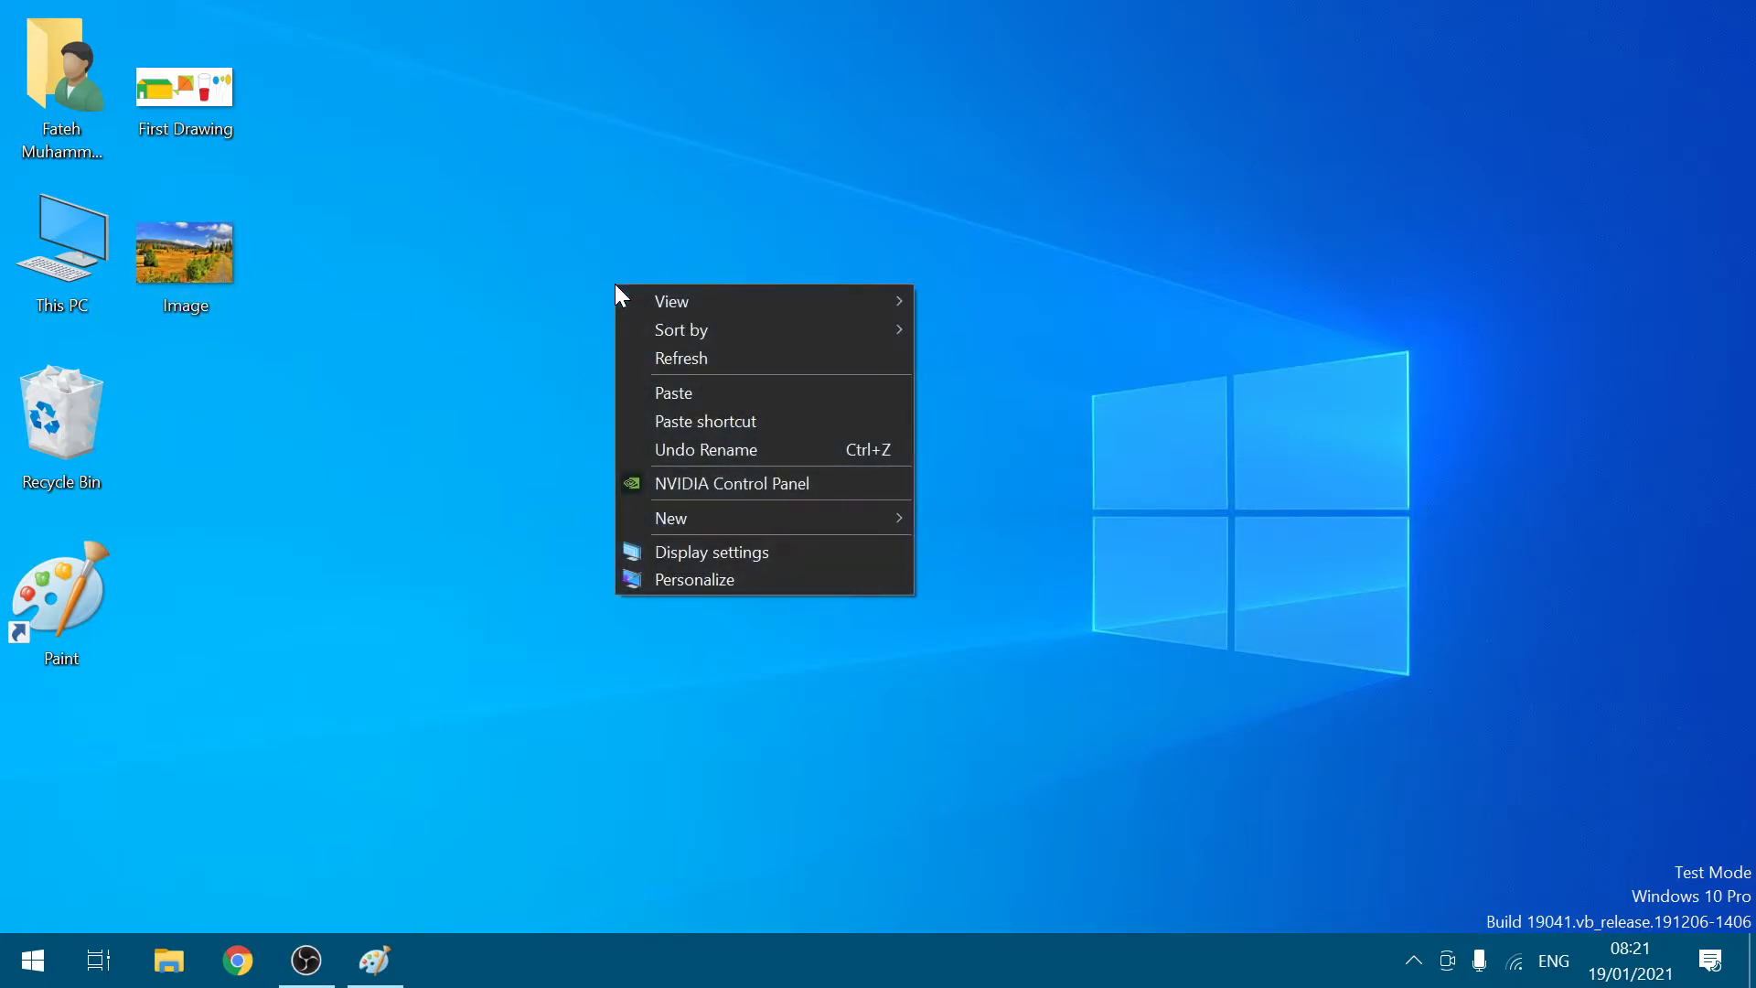
click(767, 550)
scroll(731, 616, down, 2)
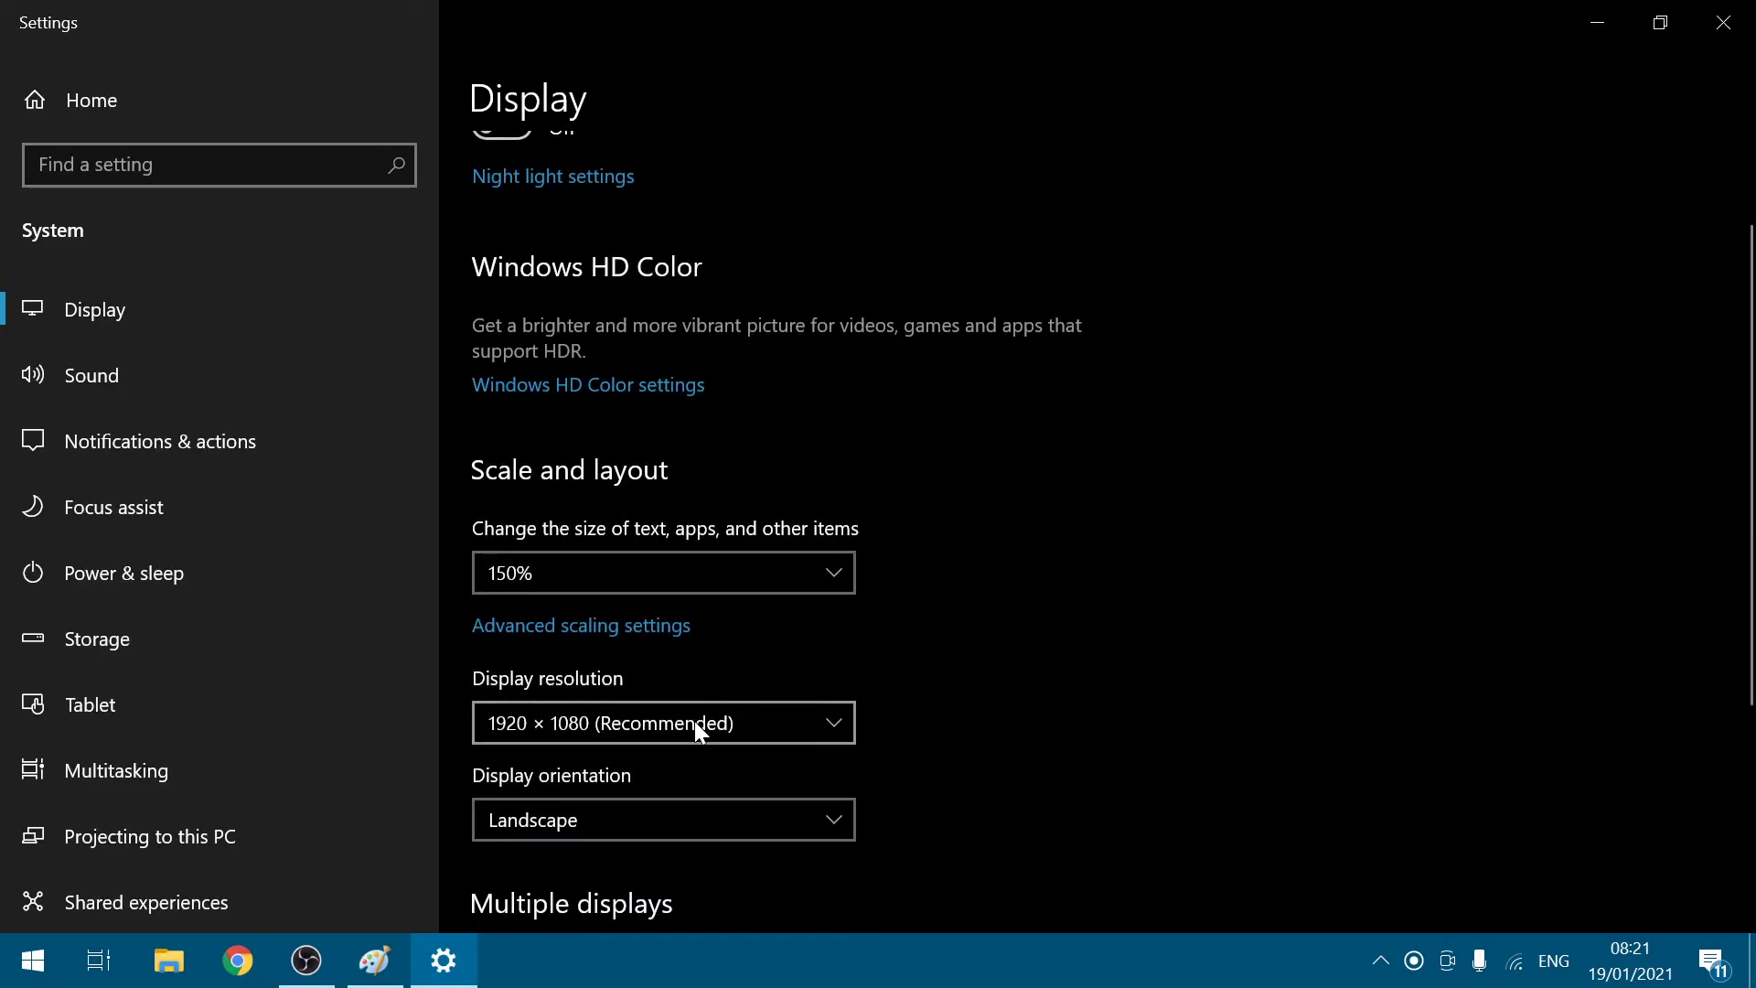
click(694, 720)
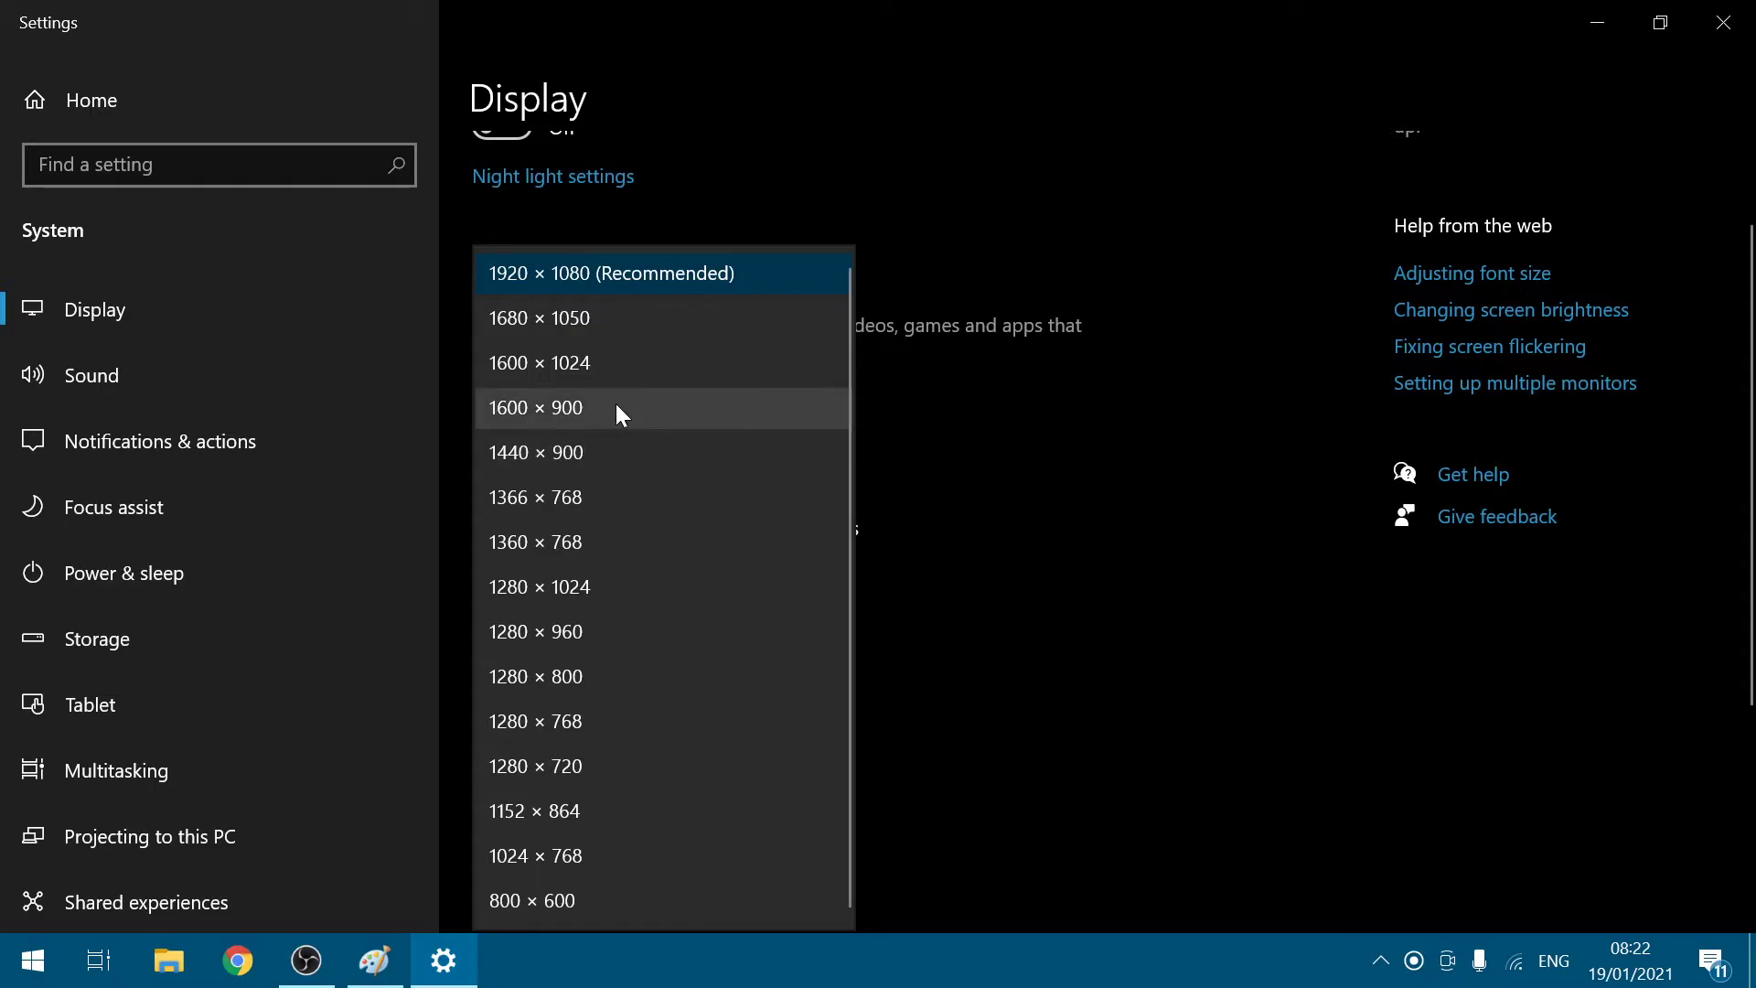
click(1068, 507)
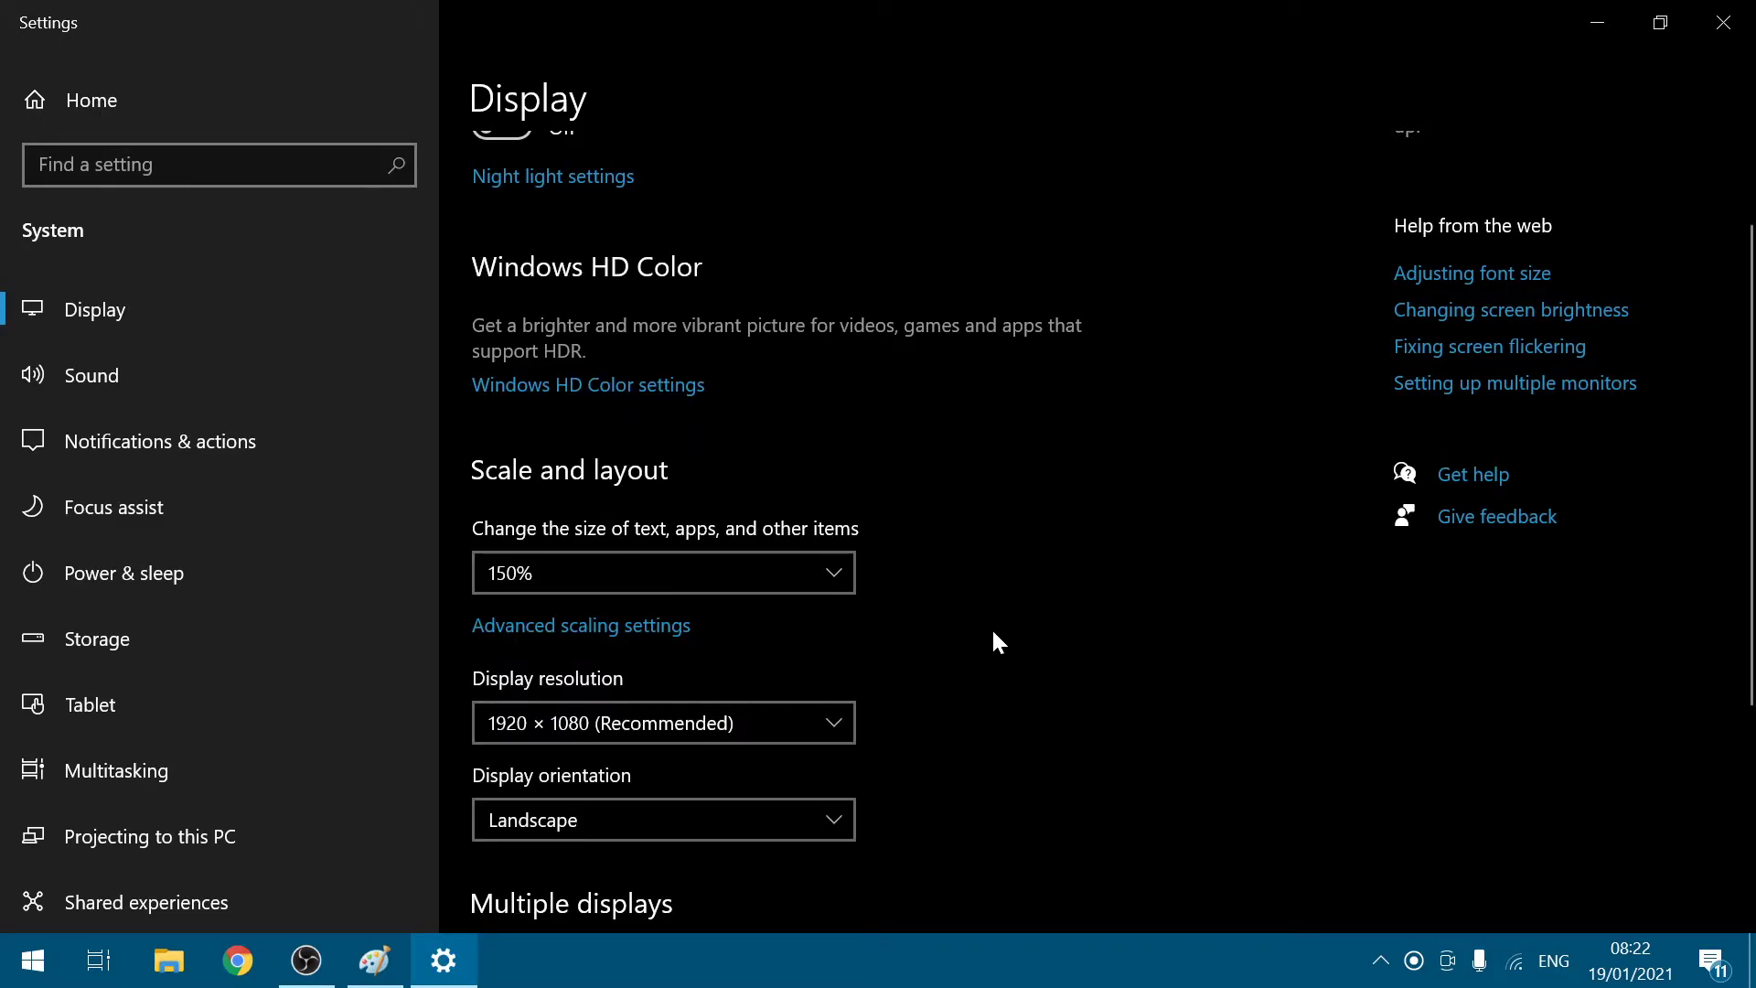
click(1722, 22)
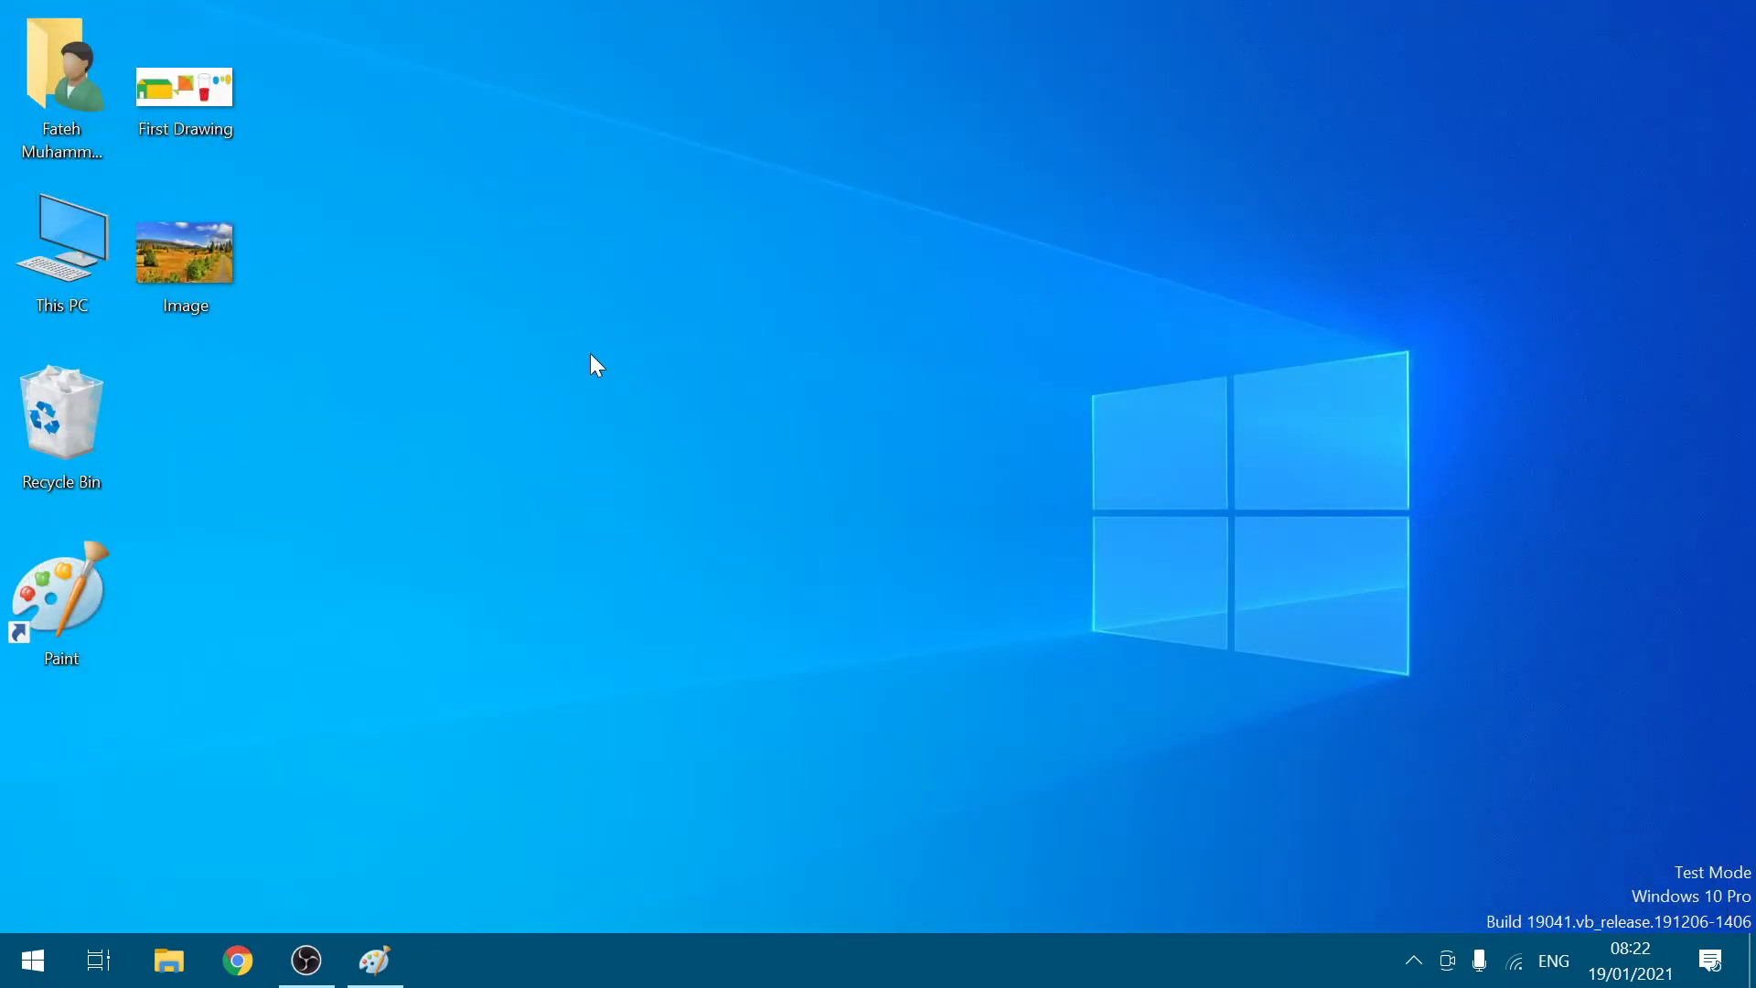
Step: Return to Paint, clear the whole canvas of the red dots and go back to the Pencil tool
click(221, 249)
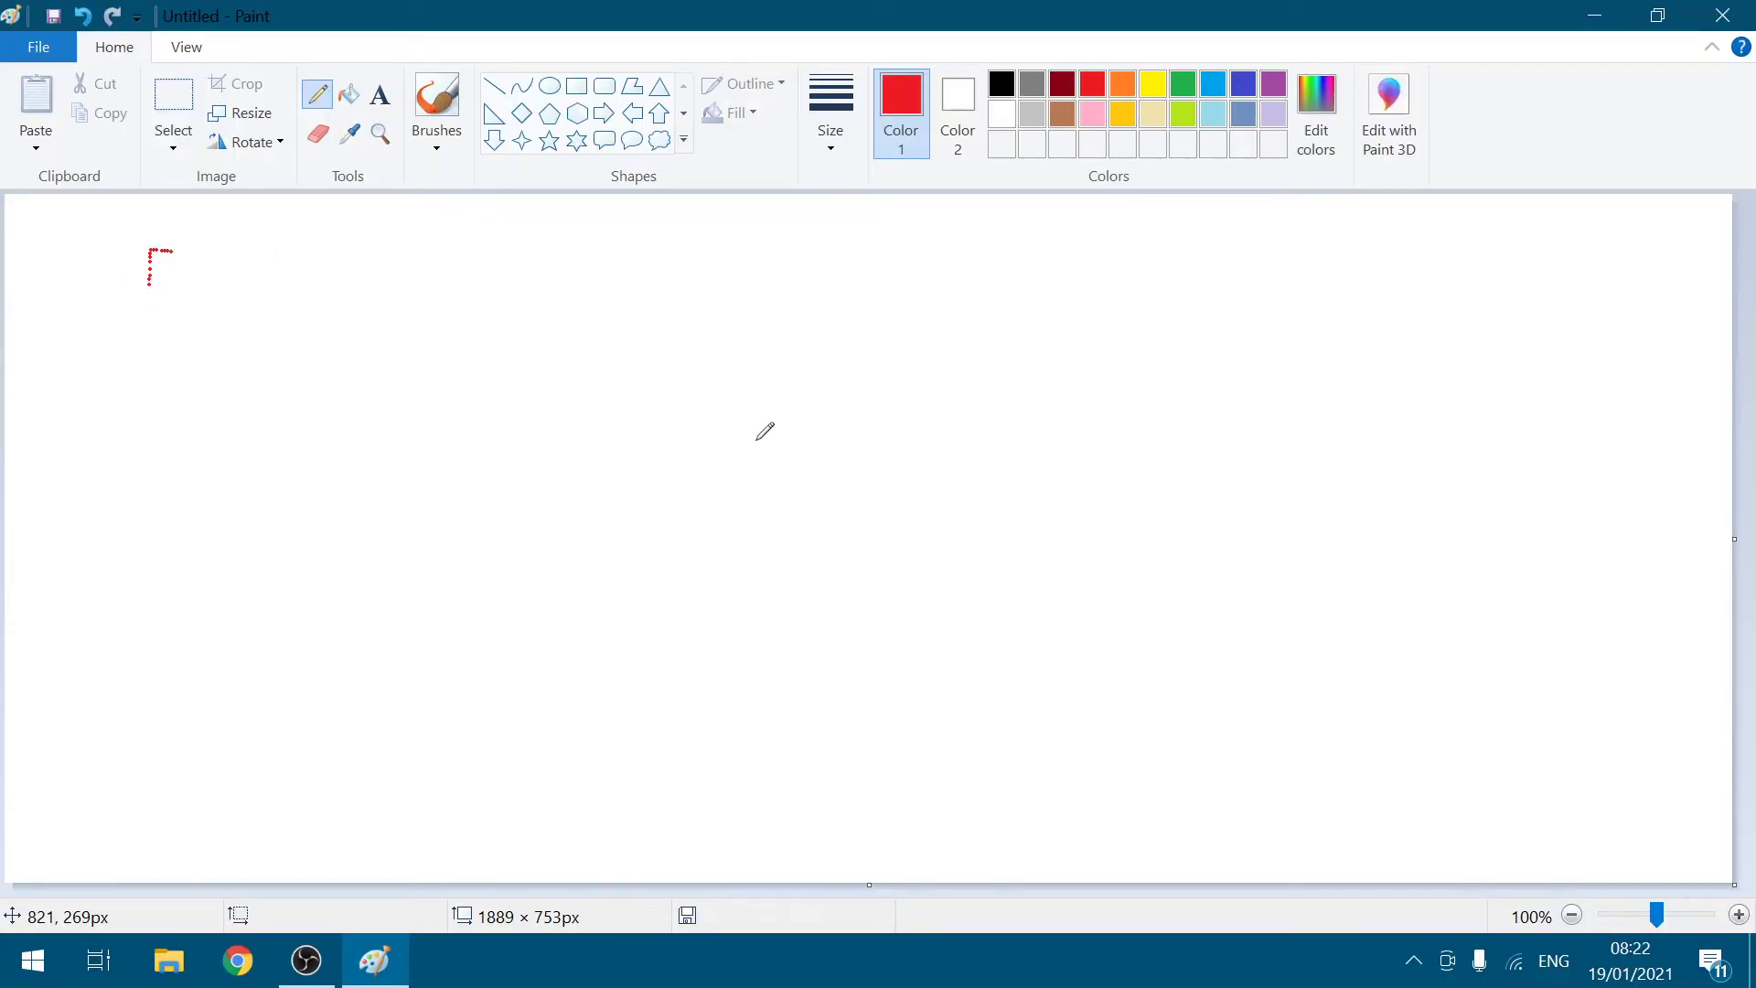
key(ctrl+a)
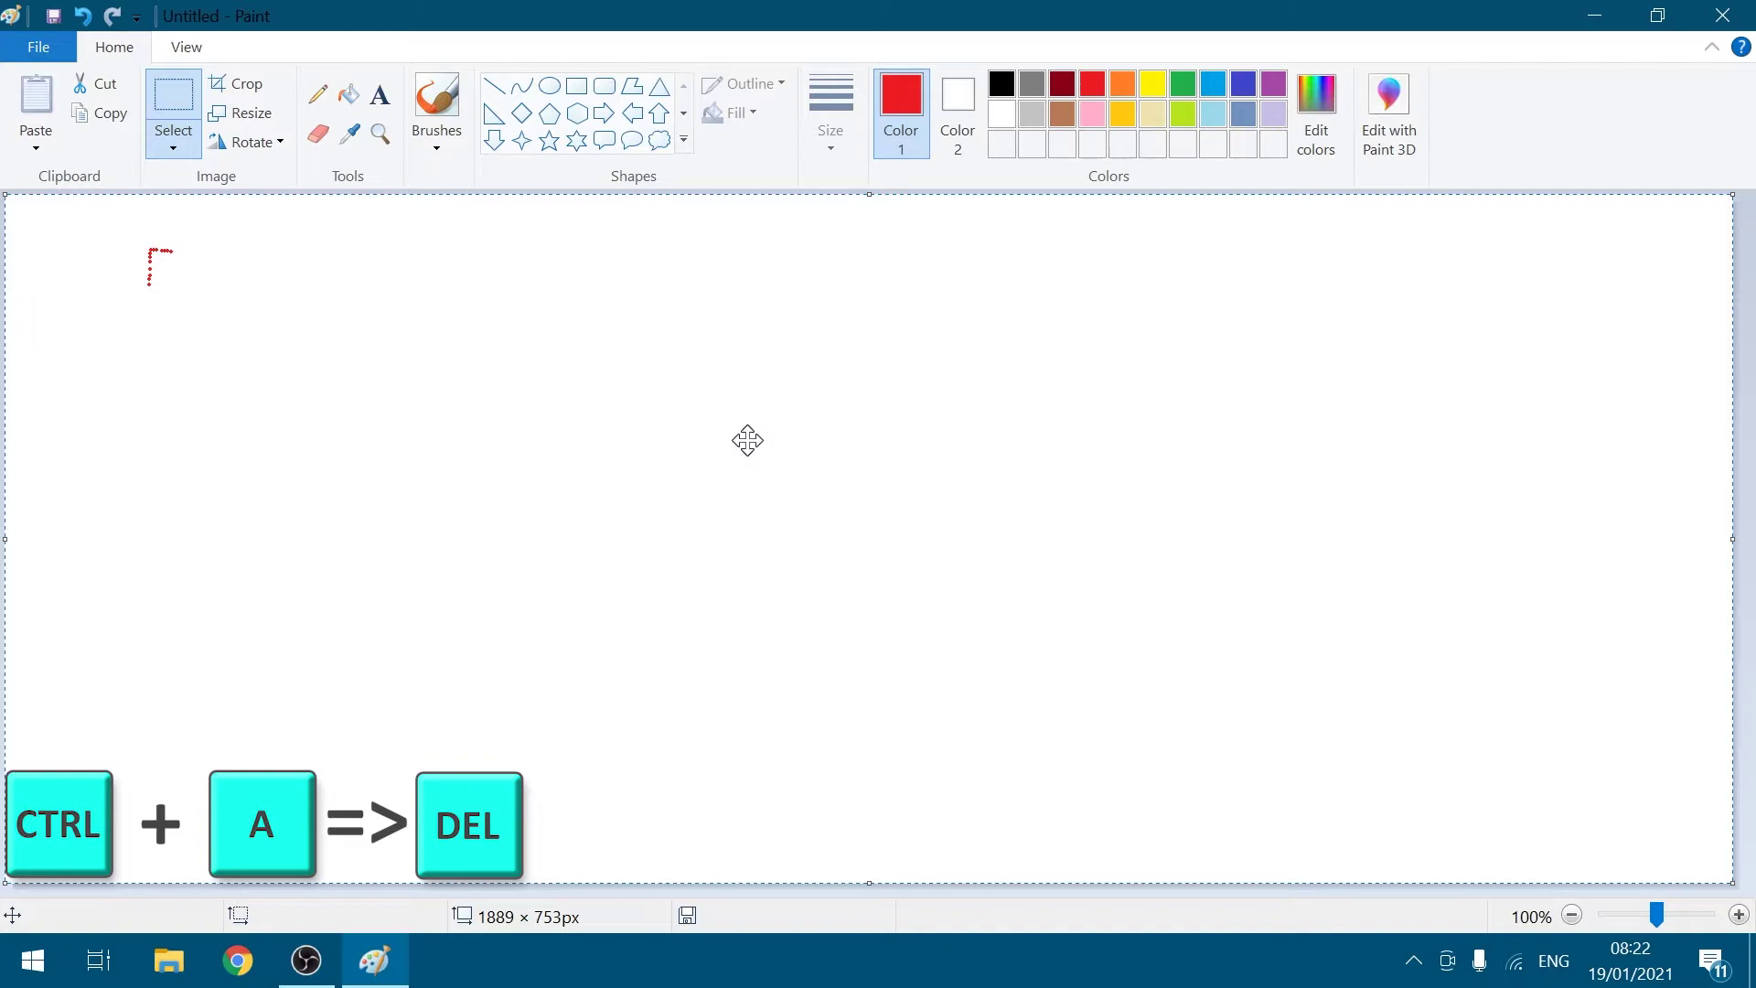
key(Delete)
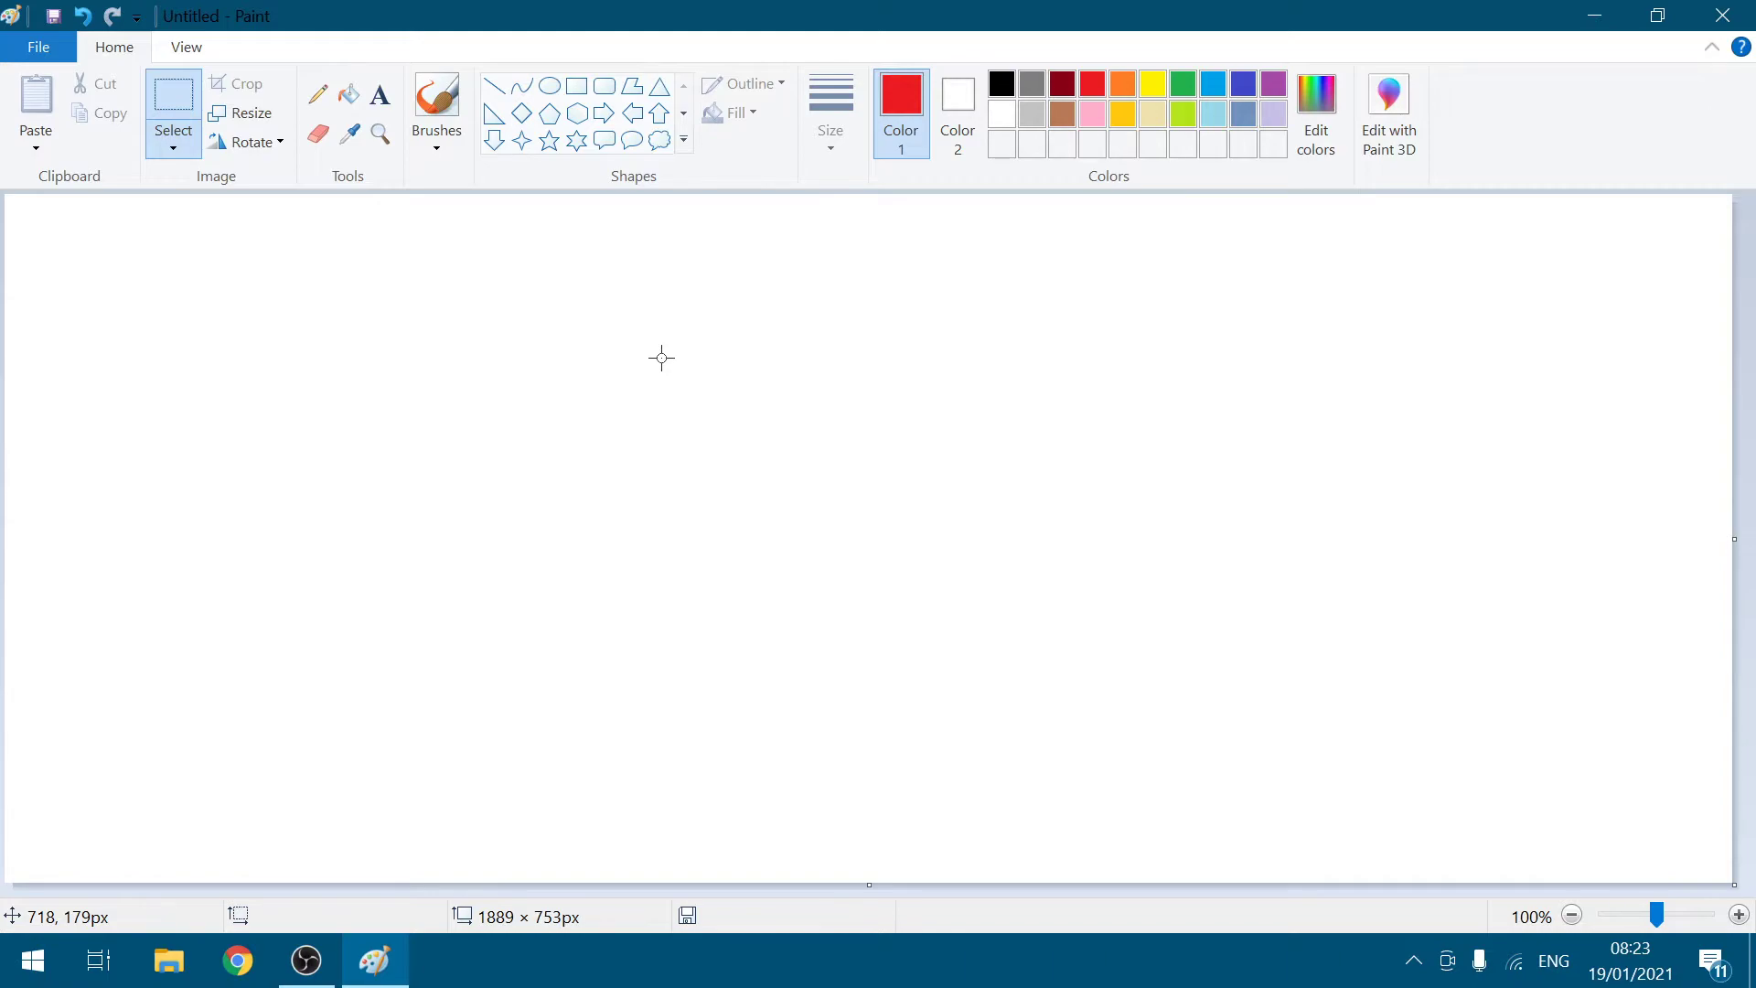
key(Escape)
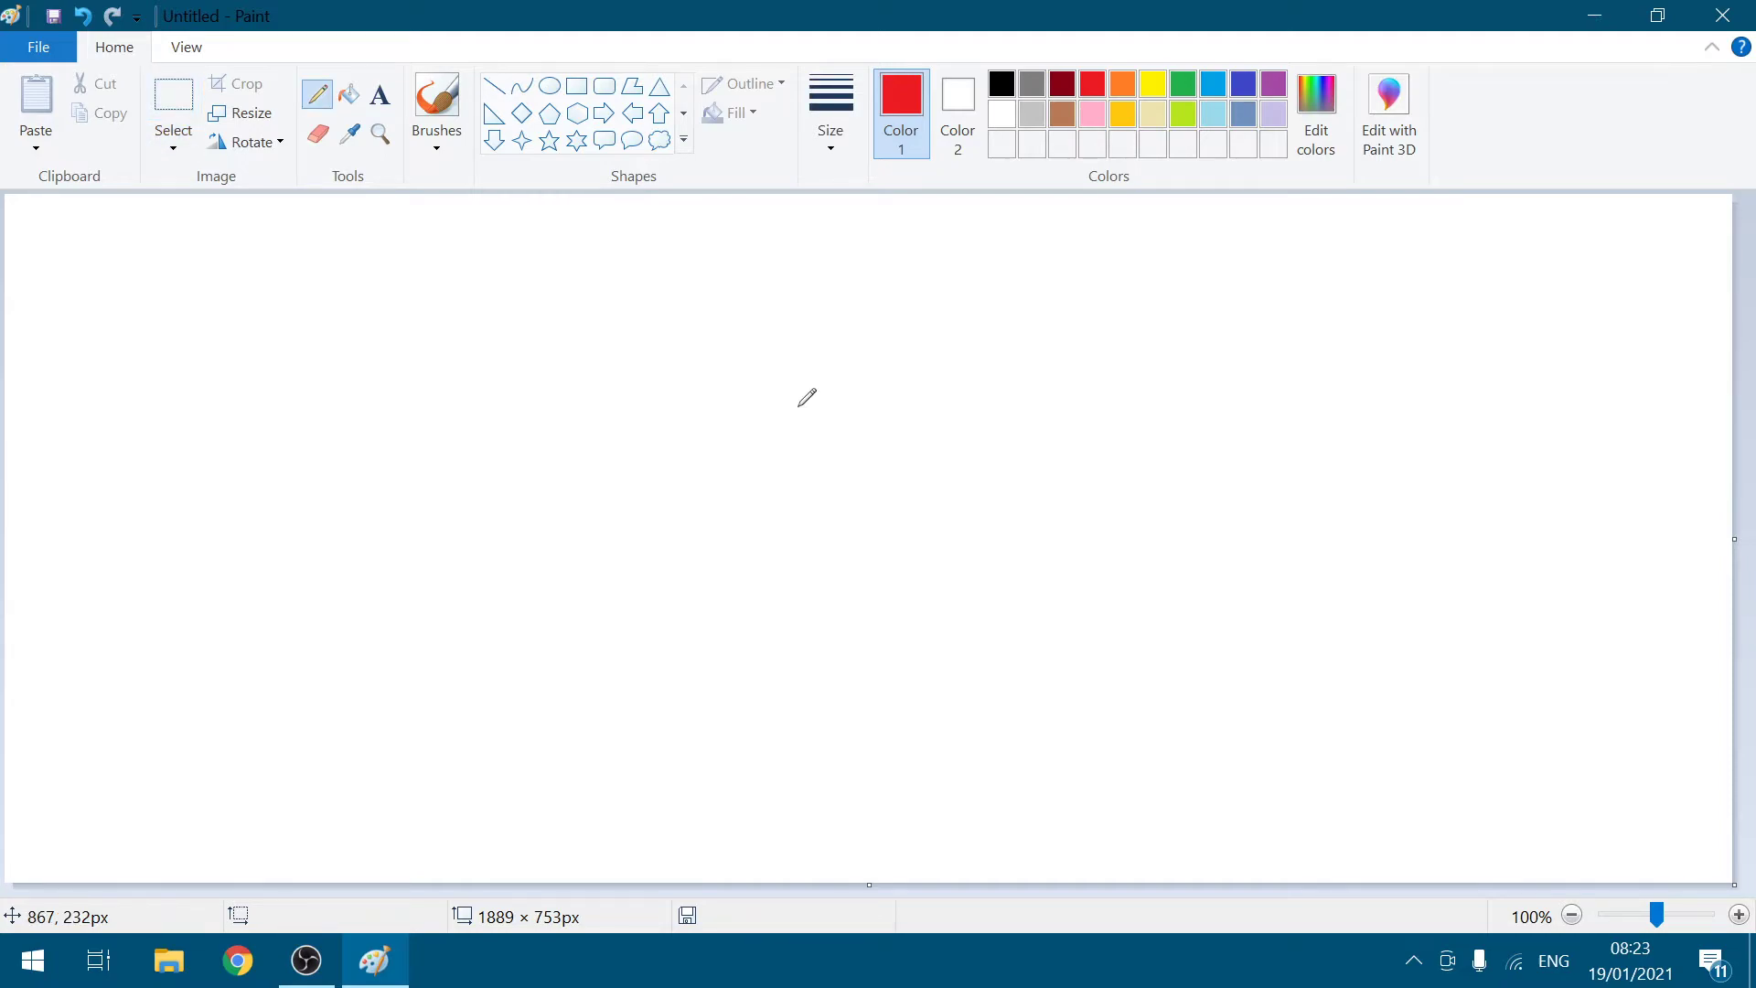
Step: Draw a black Curve with the thinnest line, bent into a hill about 435 px wide at the canvas's lower-left edge
click(525, 91)
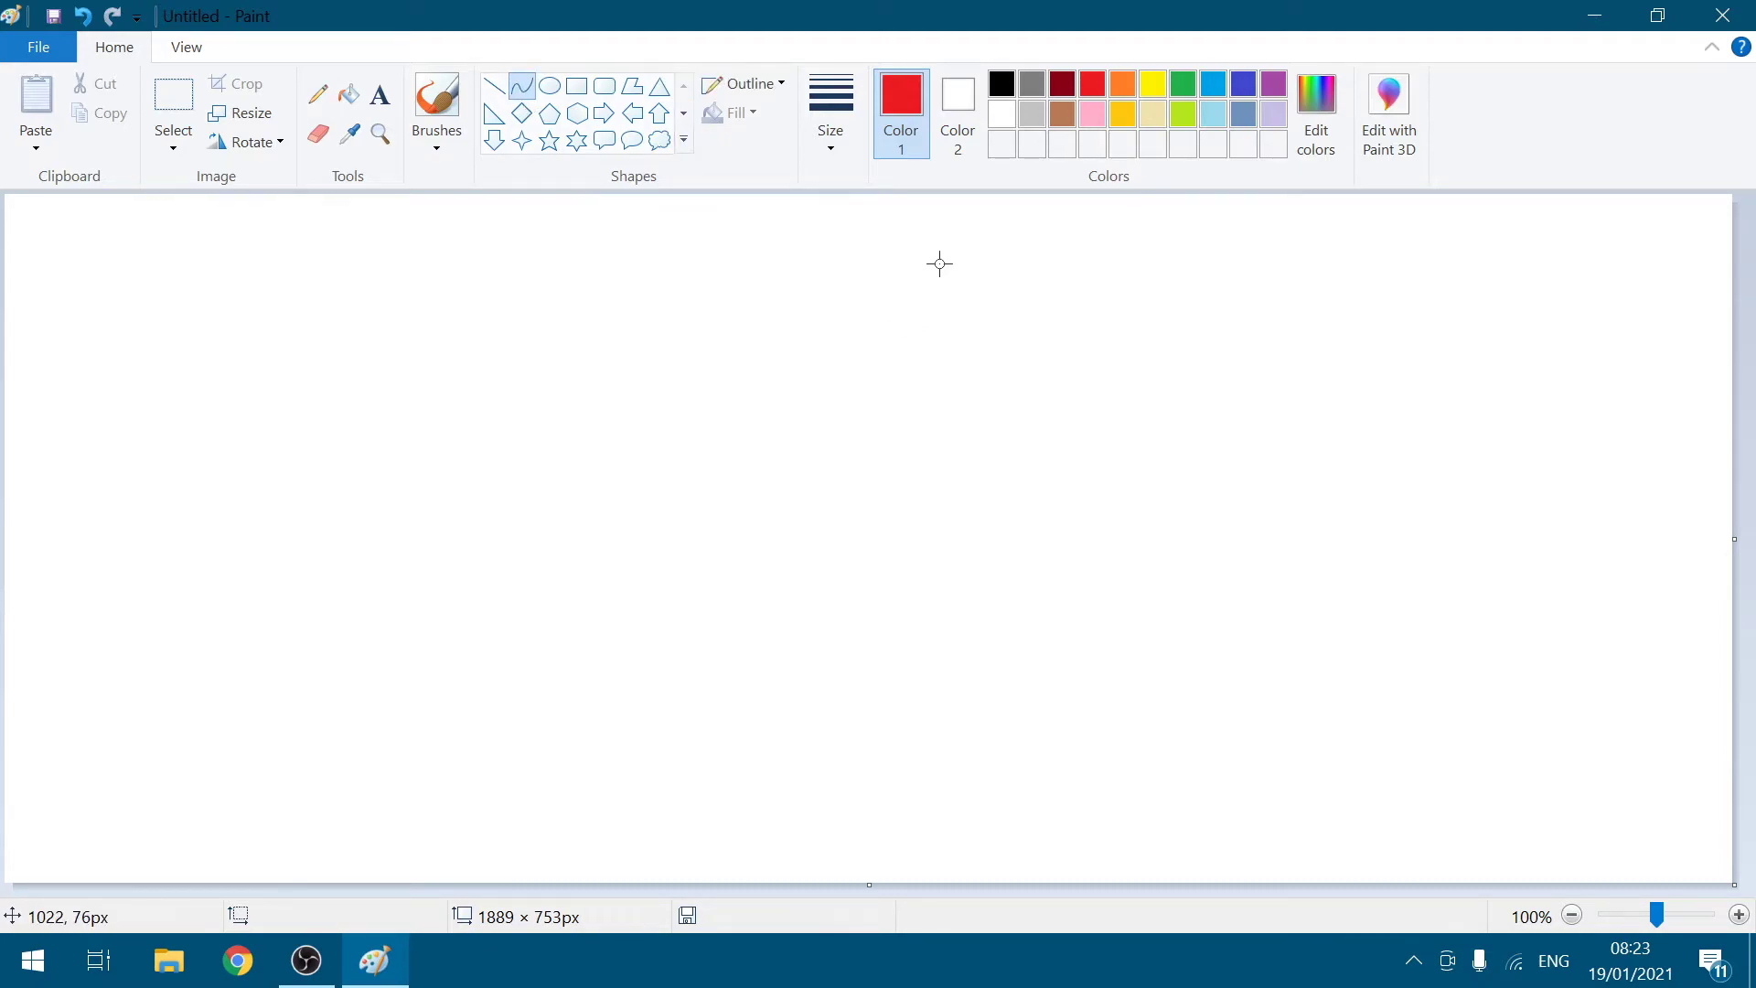
click(1002, 83)
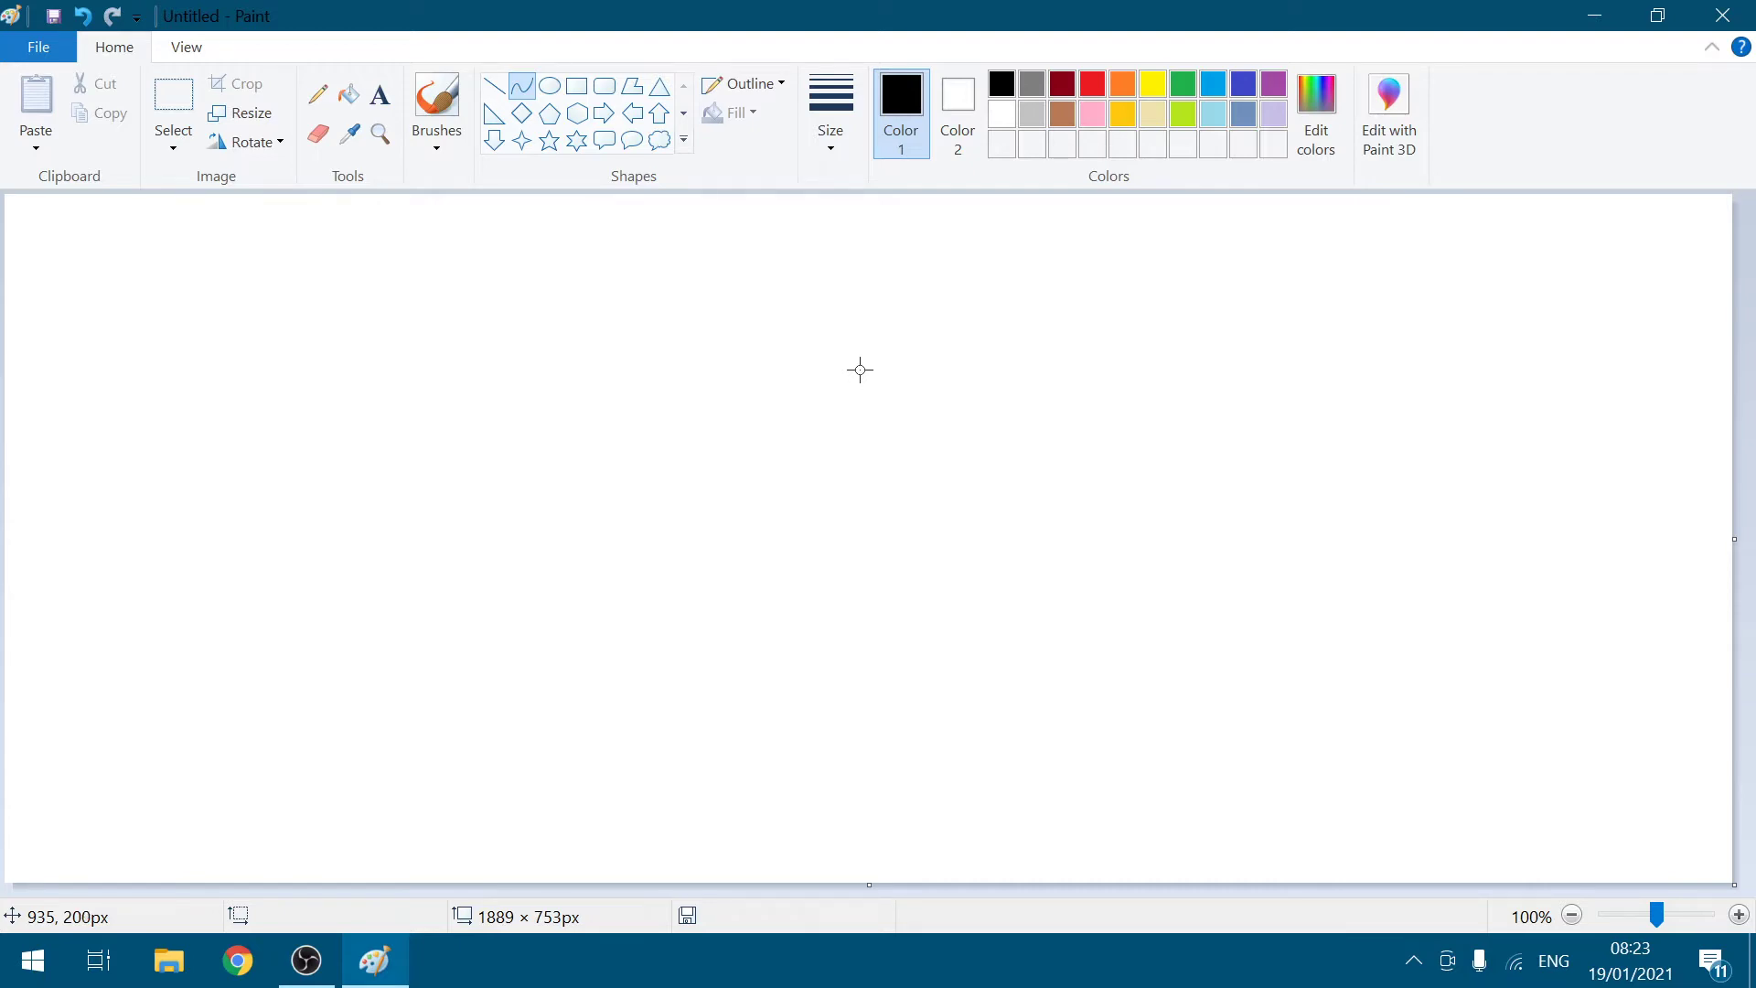
click(836, 151)
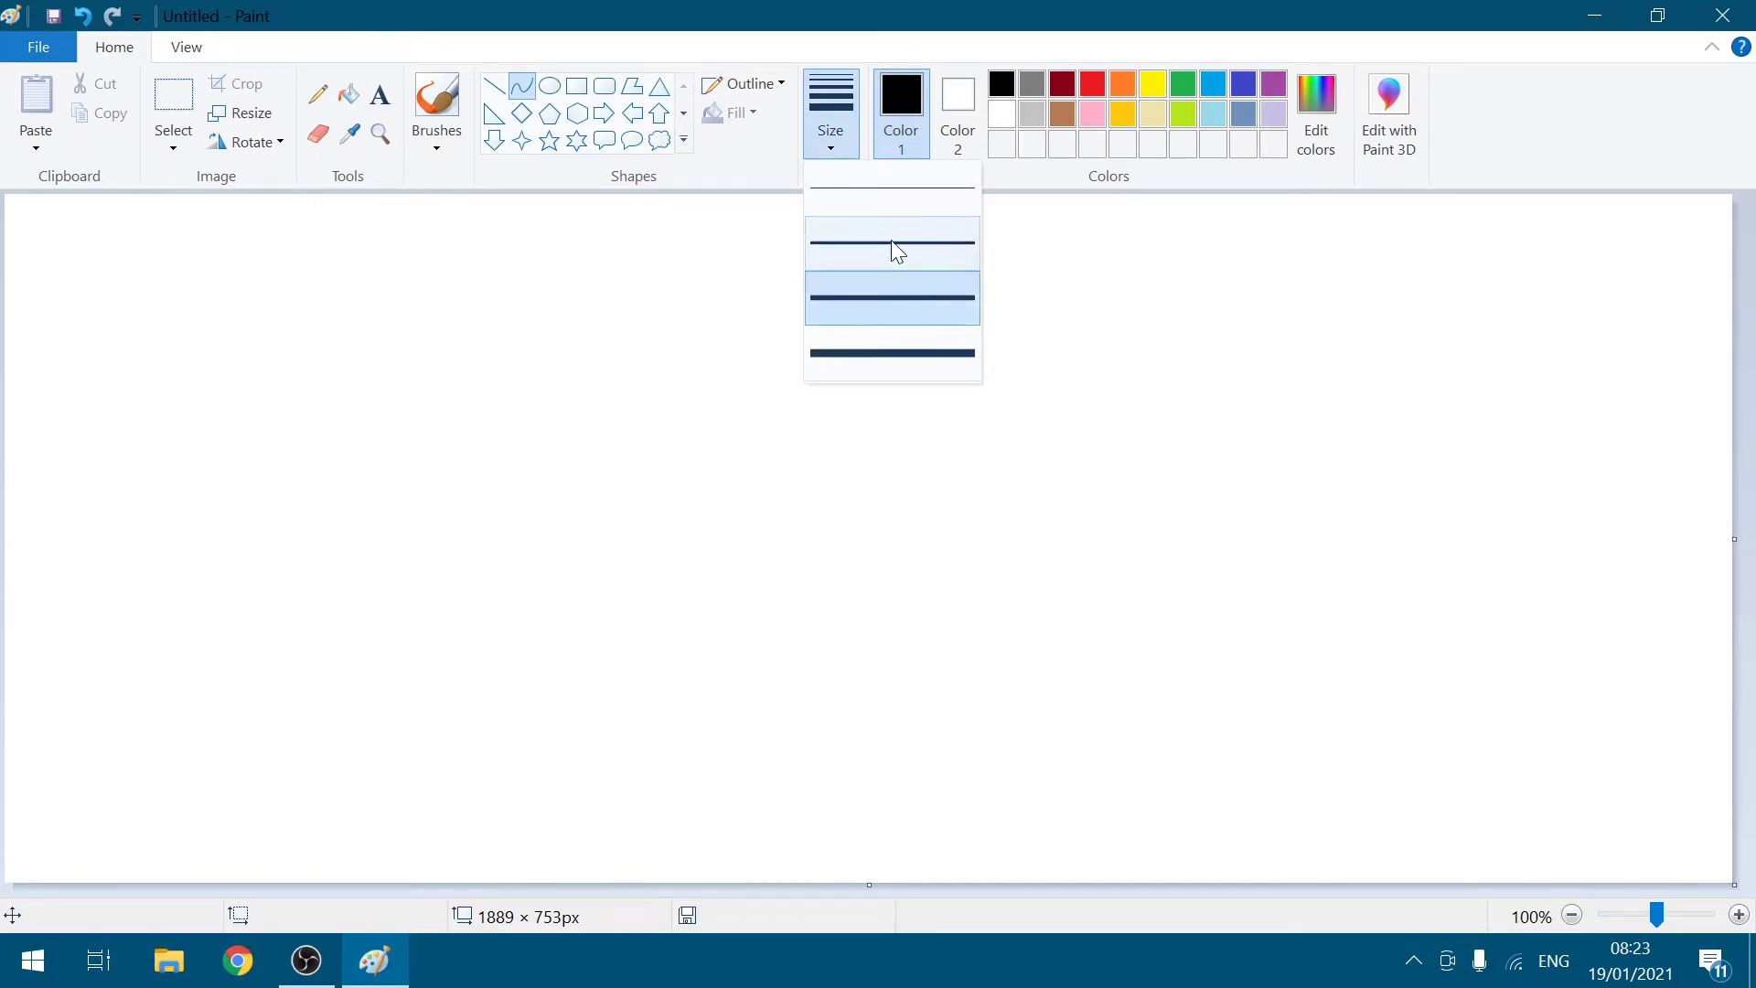
click(892, 190)
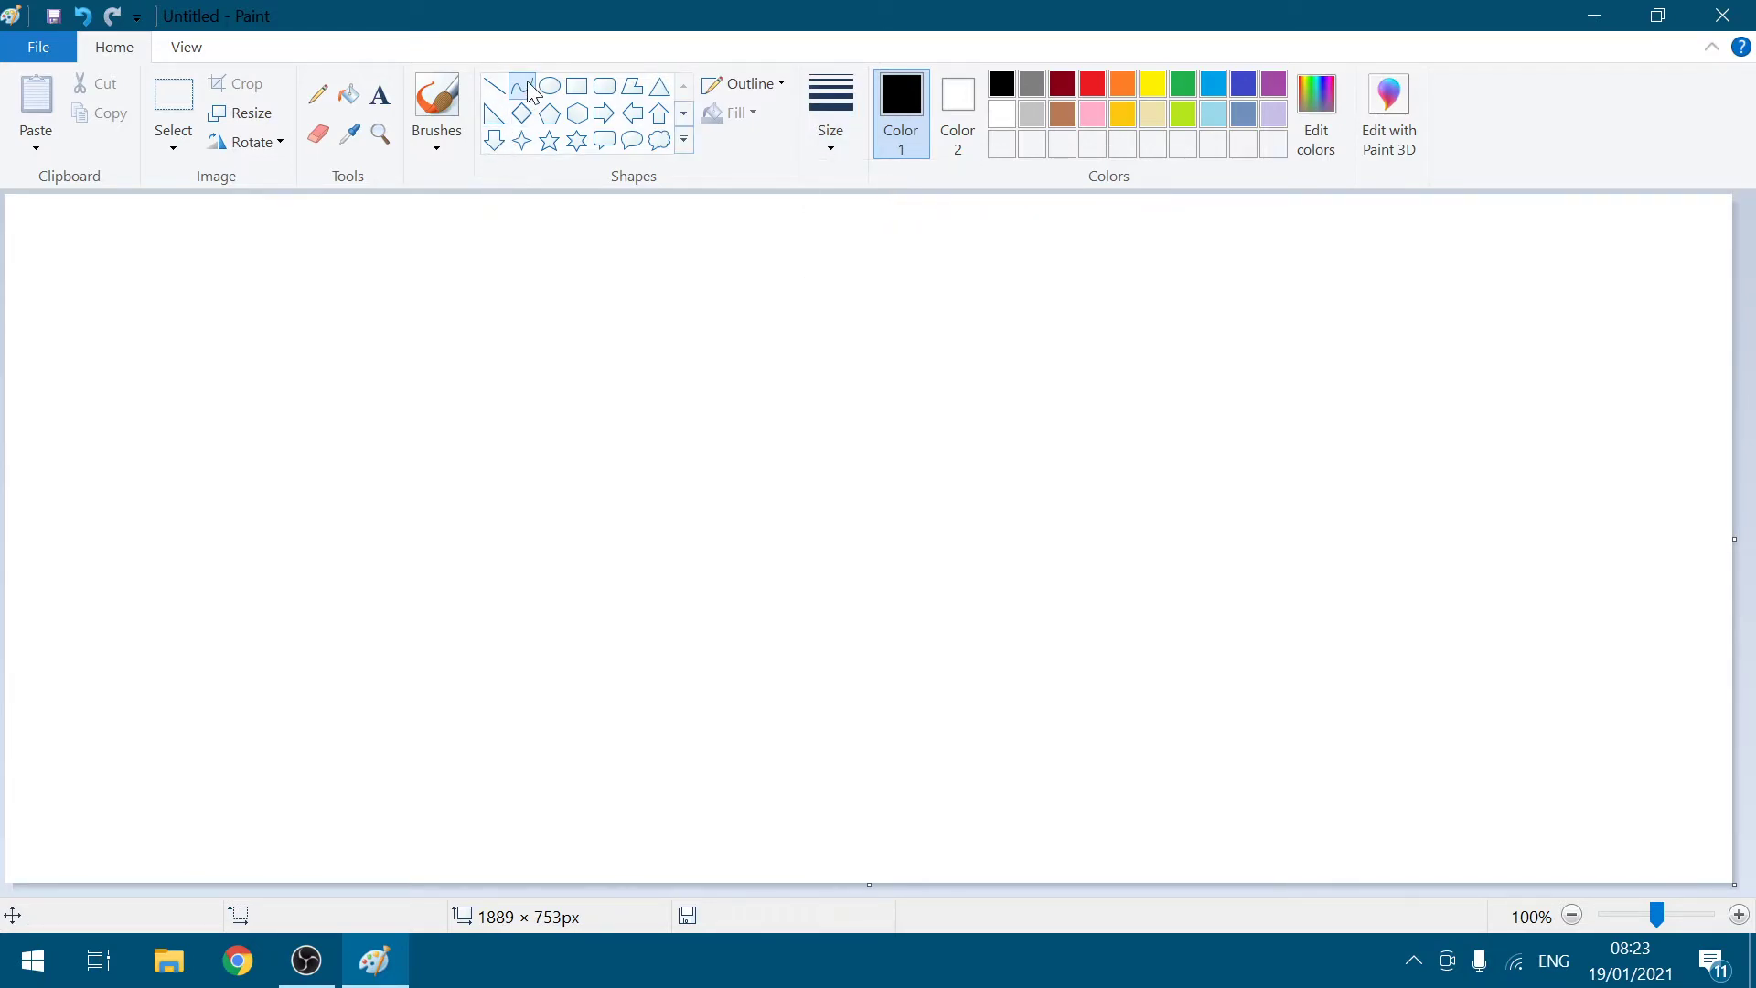
drag(398, 716, 2, 716)
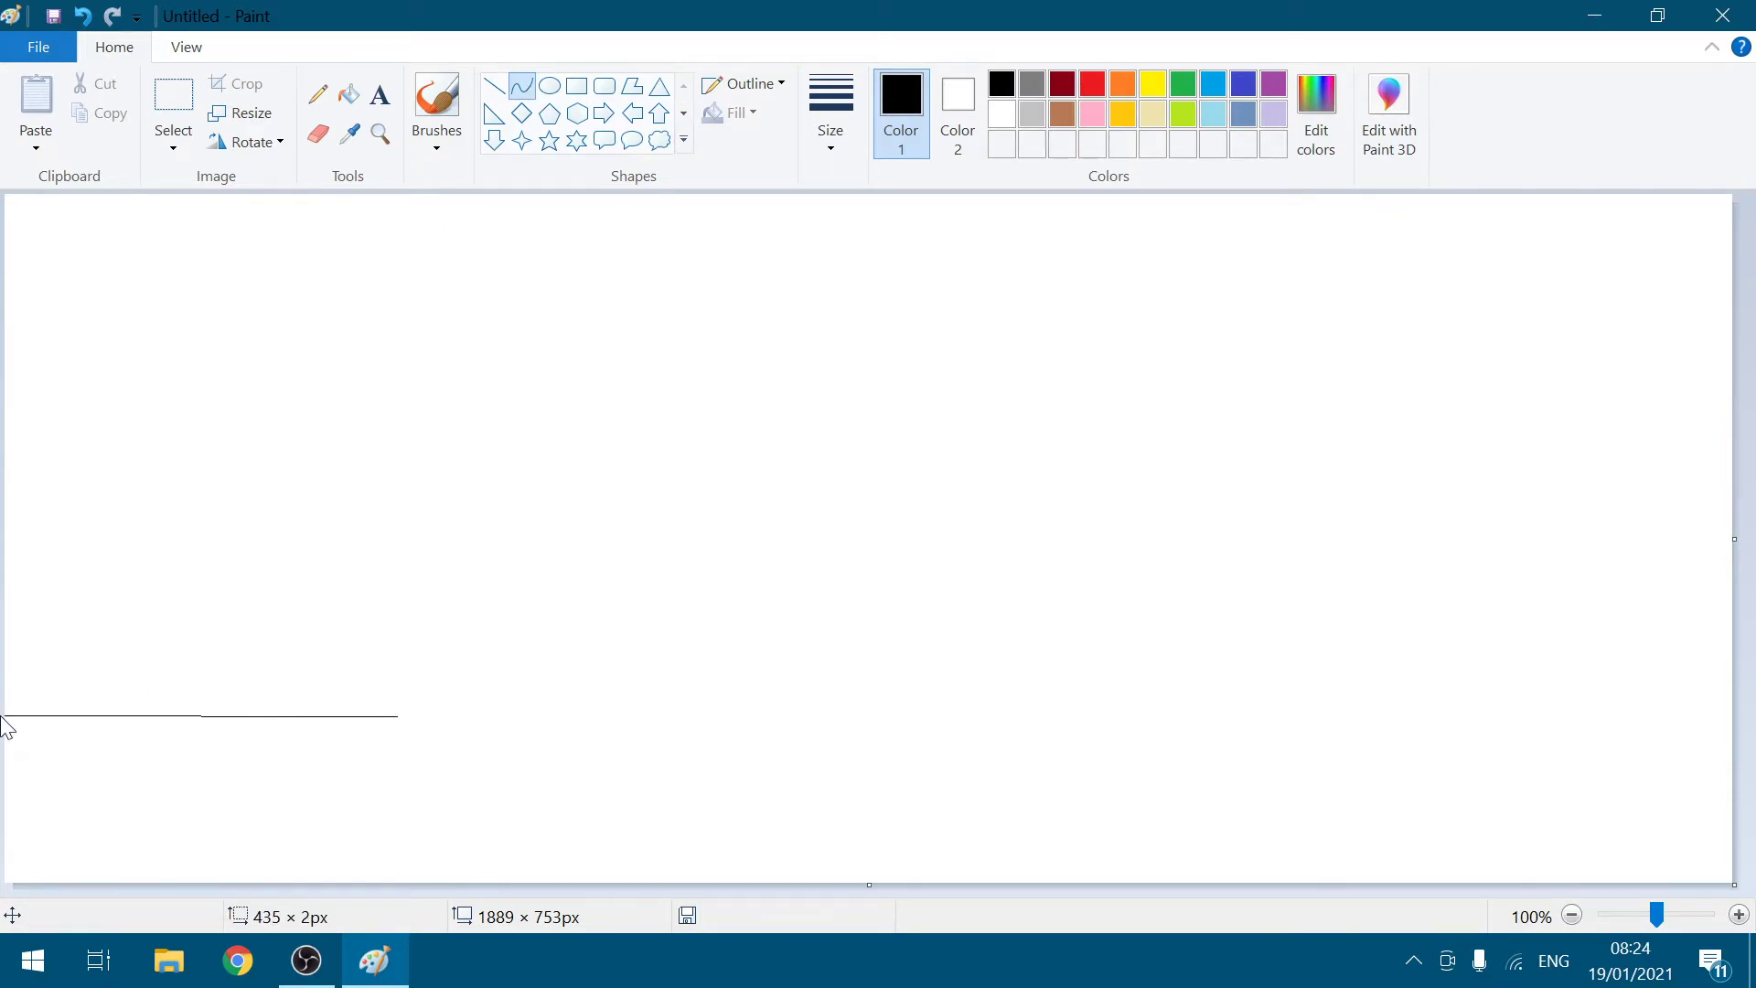
drag(209, 705, 205, 566)
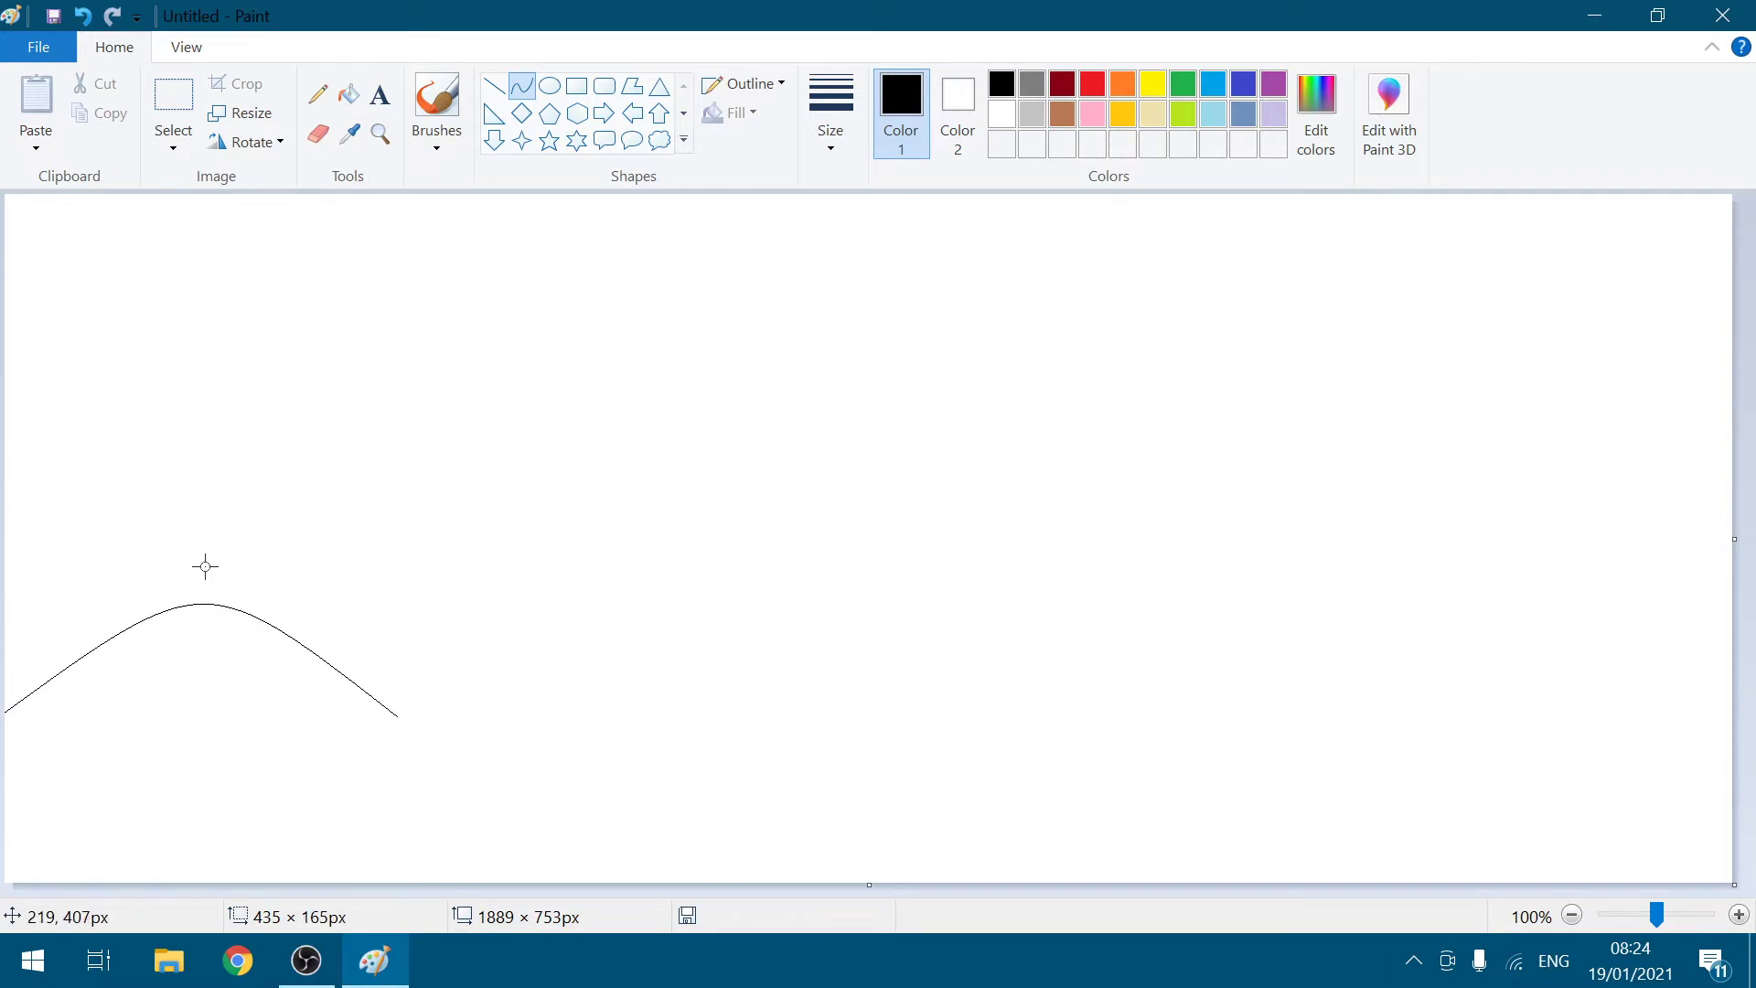
Step: Draw two wider overlapping Curve hills across the middle of the canvas, about 741 px and 773 px wide
click(497, 86)
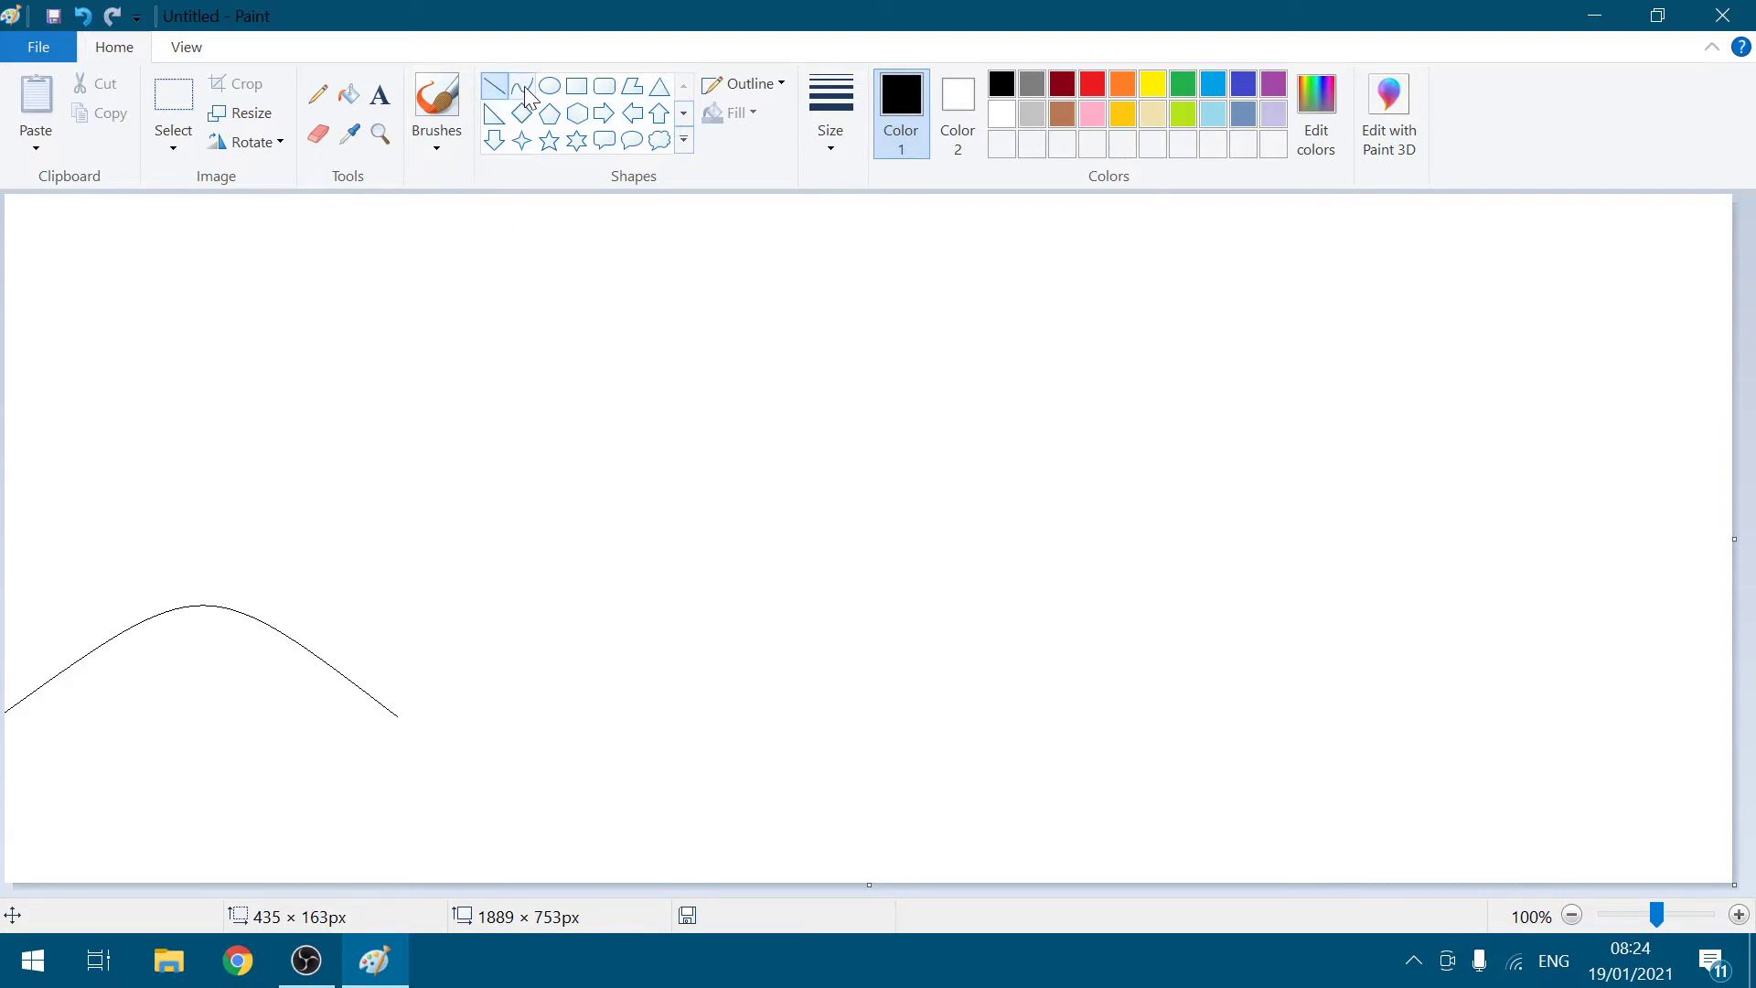
click(522, 87)
drag(279, 716, 956, 719)
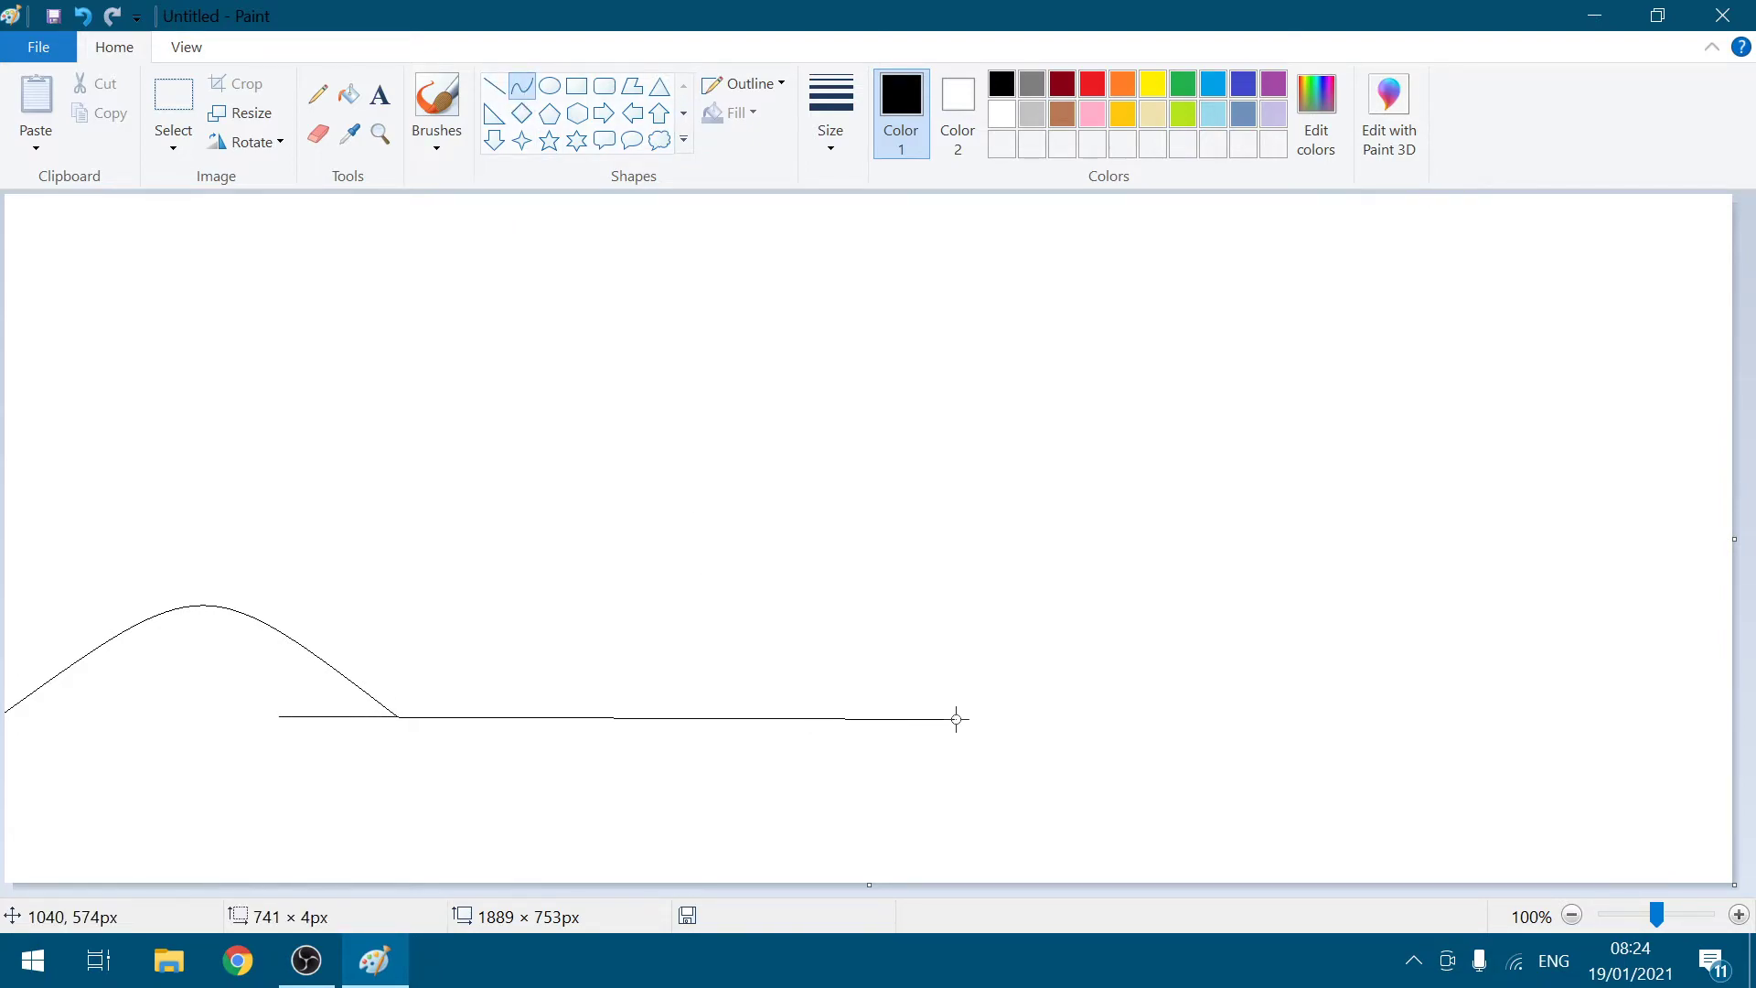
drag(701, 752, 644, 577)
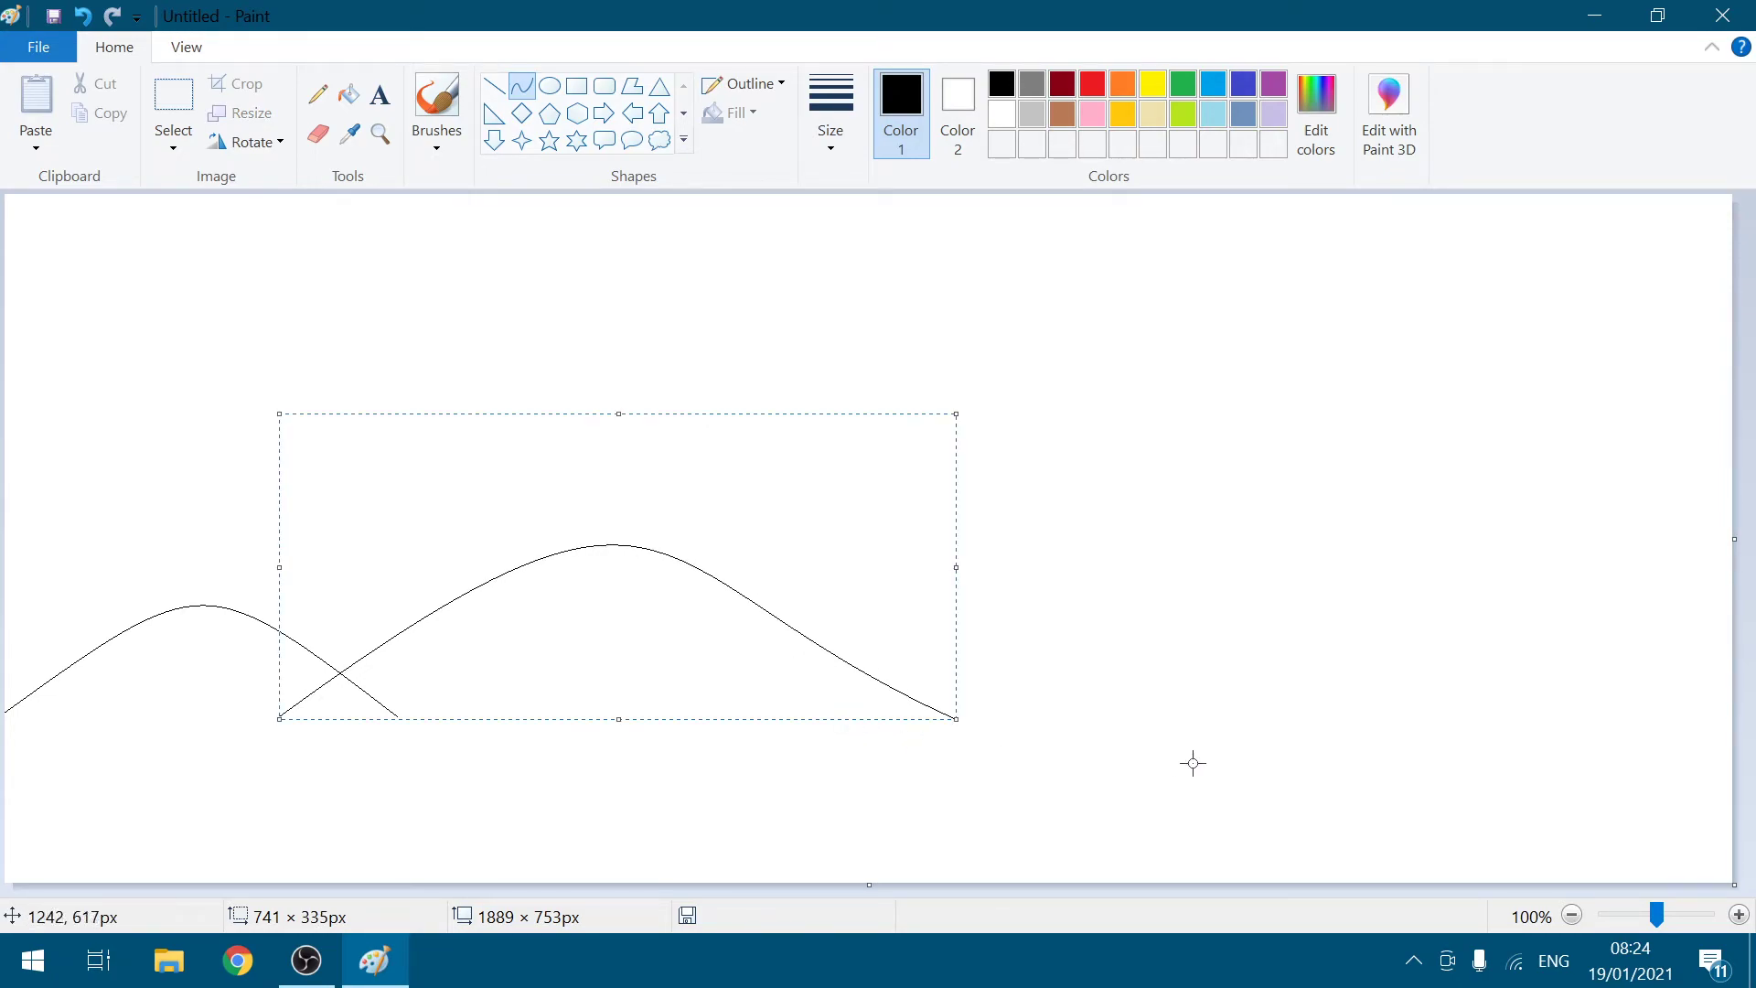
drag(1327, 702, 620, 702)
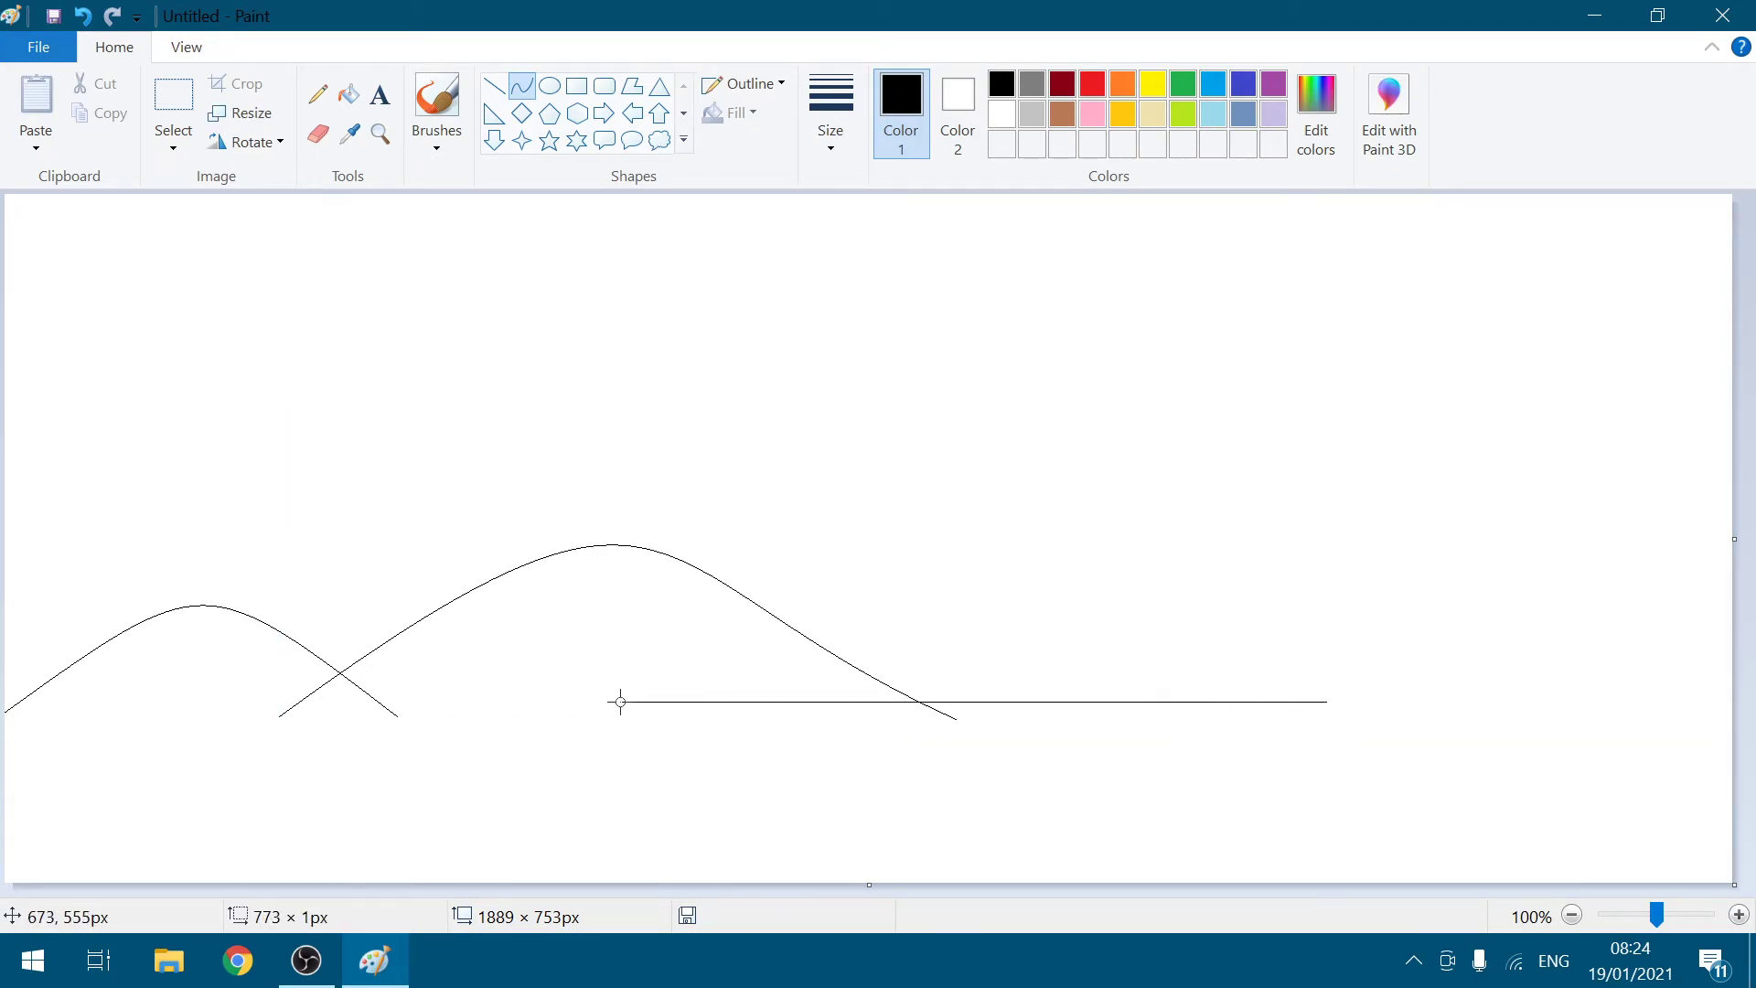
drag(1087, 805, 1061, 574)
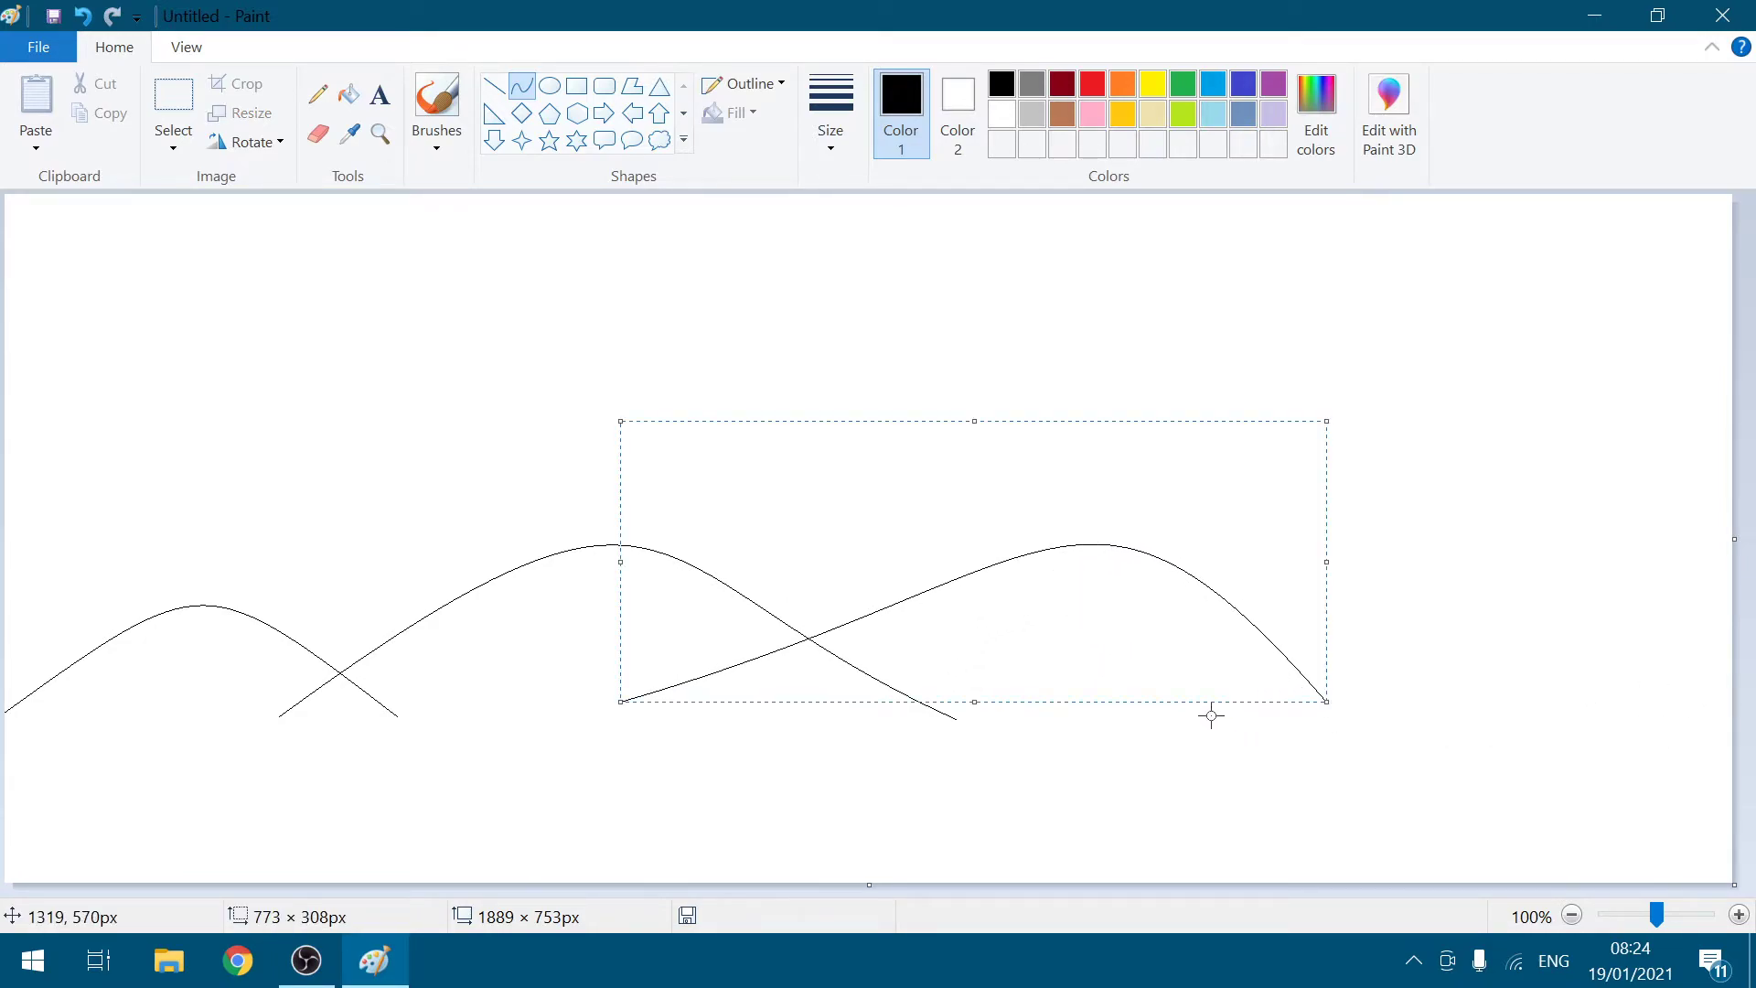
Step: Draw a Curve hill about 574 px wide reaching the canvas's right edge and a small one about 165 px wide at its left edge
drag(1231, 713, 1752, 708)
drag(1484, 740, 1493, 597)
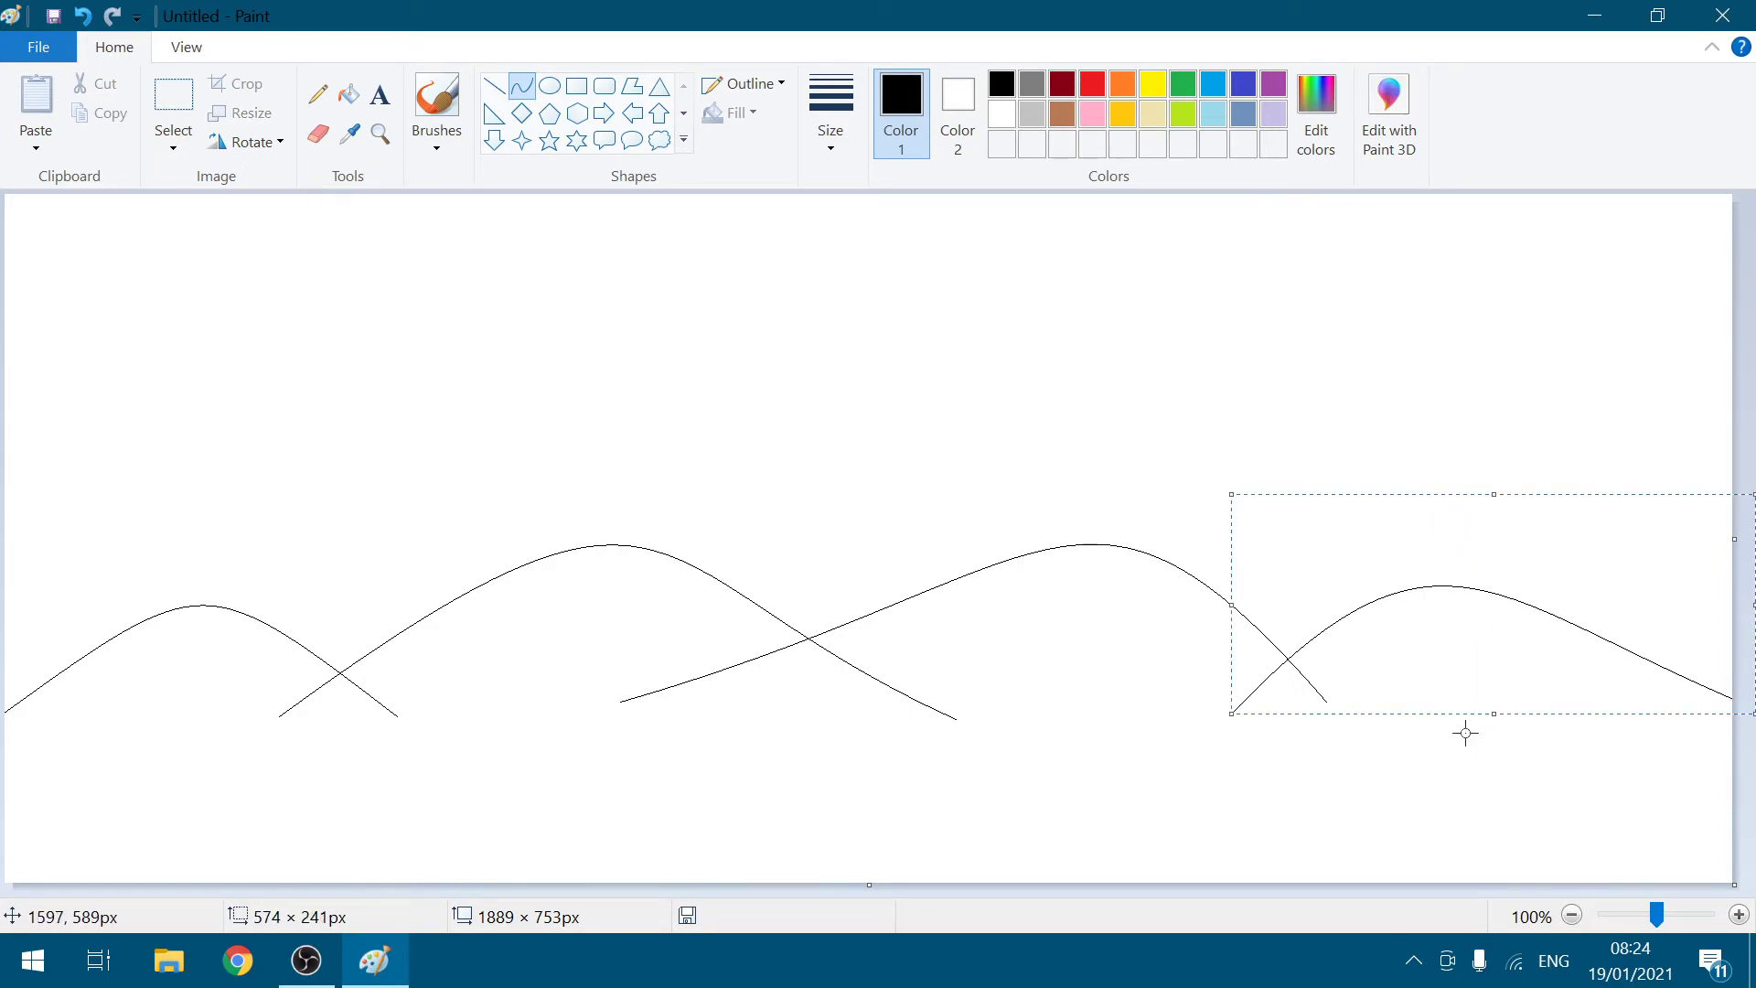
drag(149, 702, 3, 674)
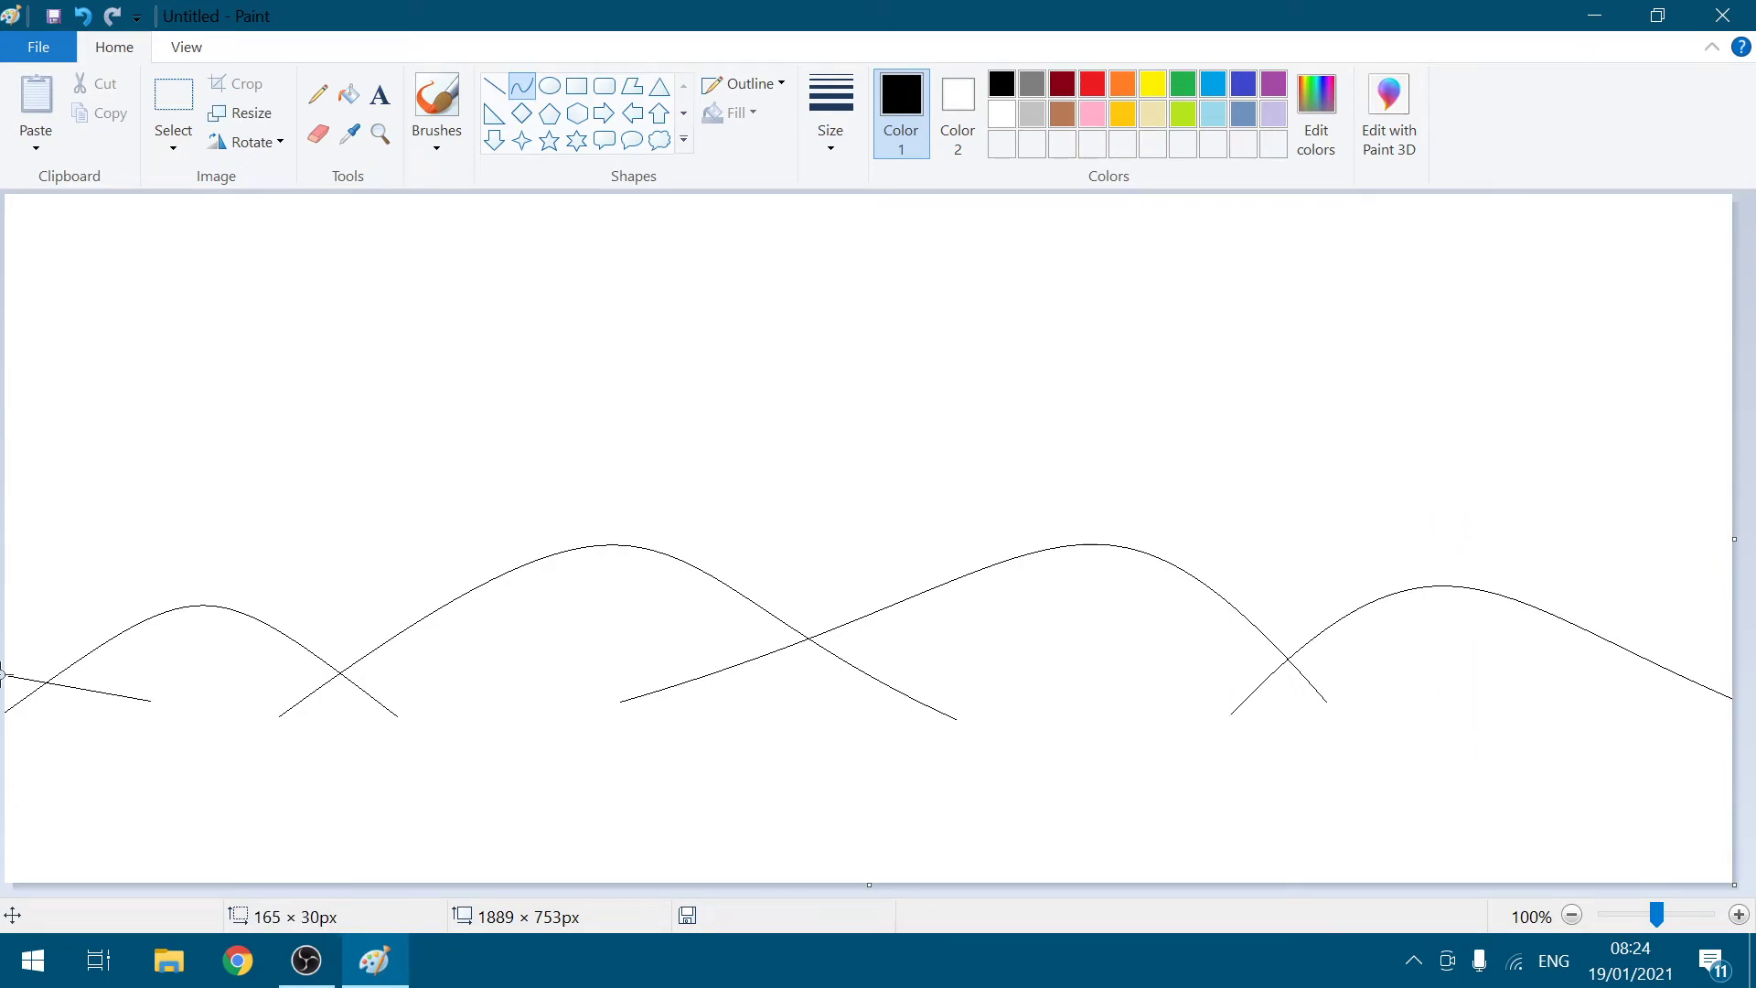
drag(90, 729, 18, 589)
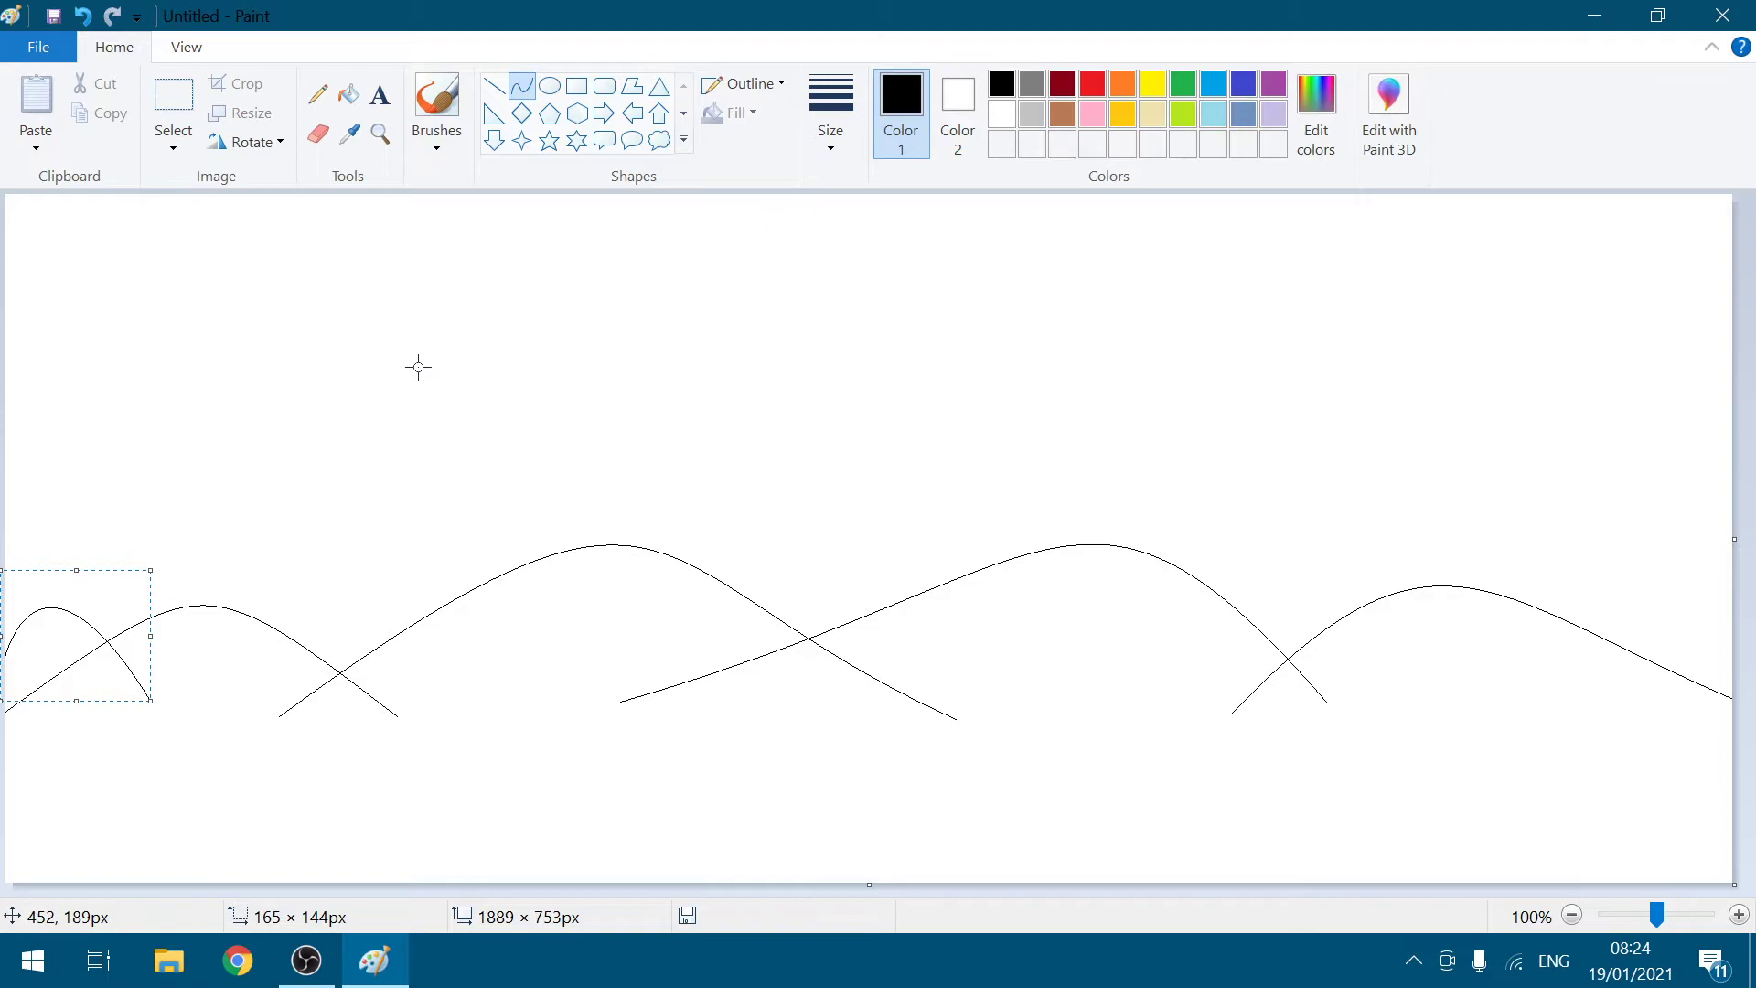
Step: Choose green with the Fill tool, try filling the area below the hill curves and undo the fill
click(351, 97)
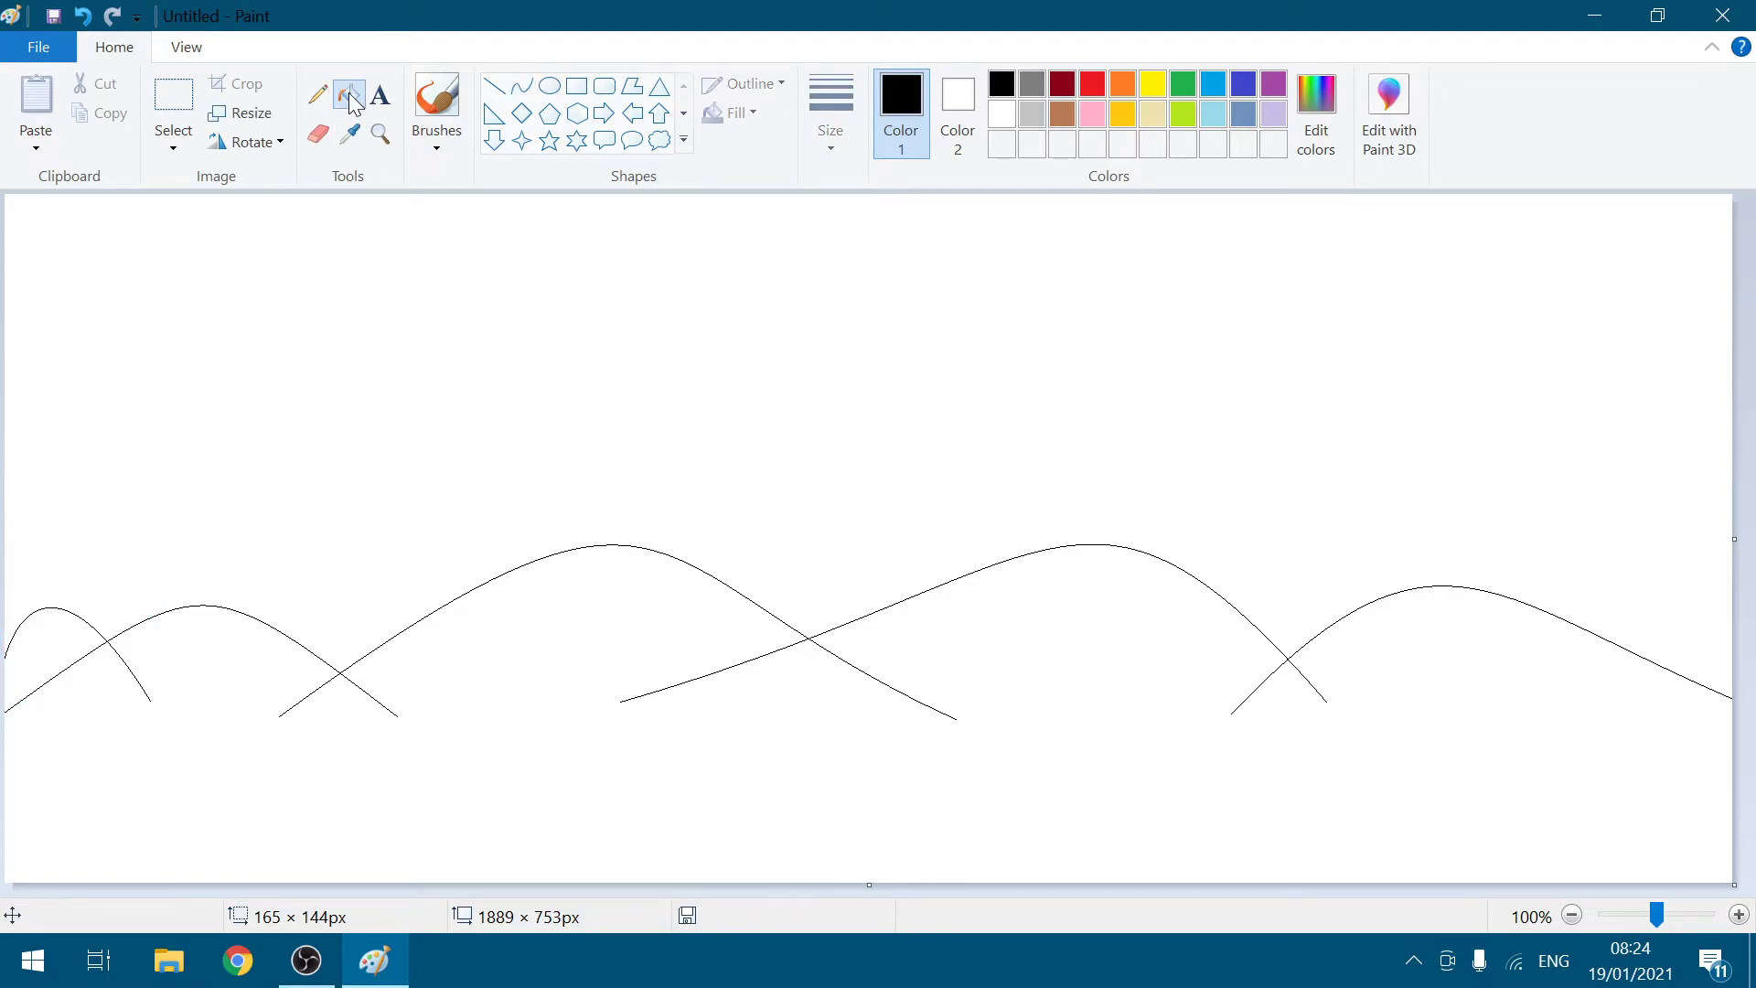
click(1183, 92)
click(1124, 673)
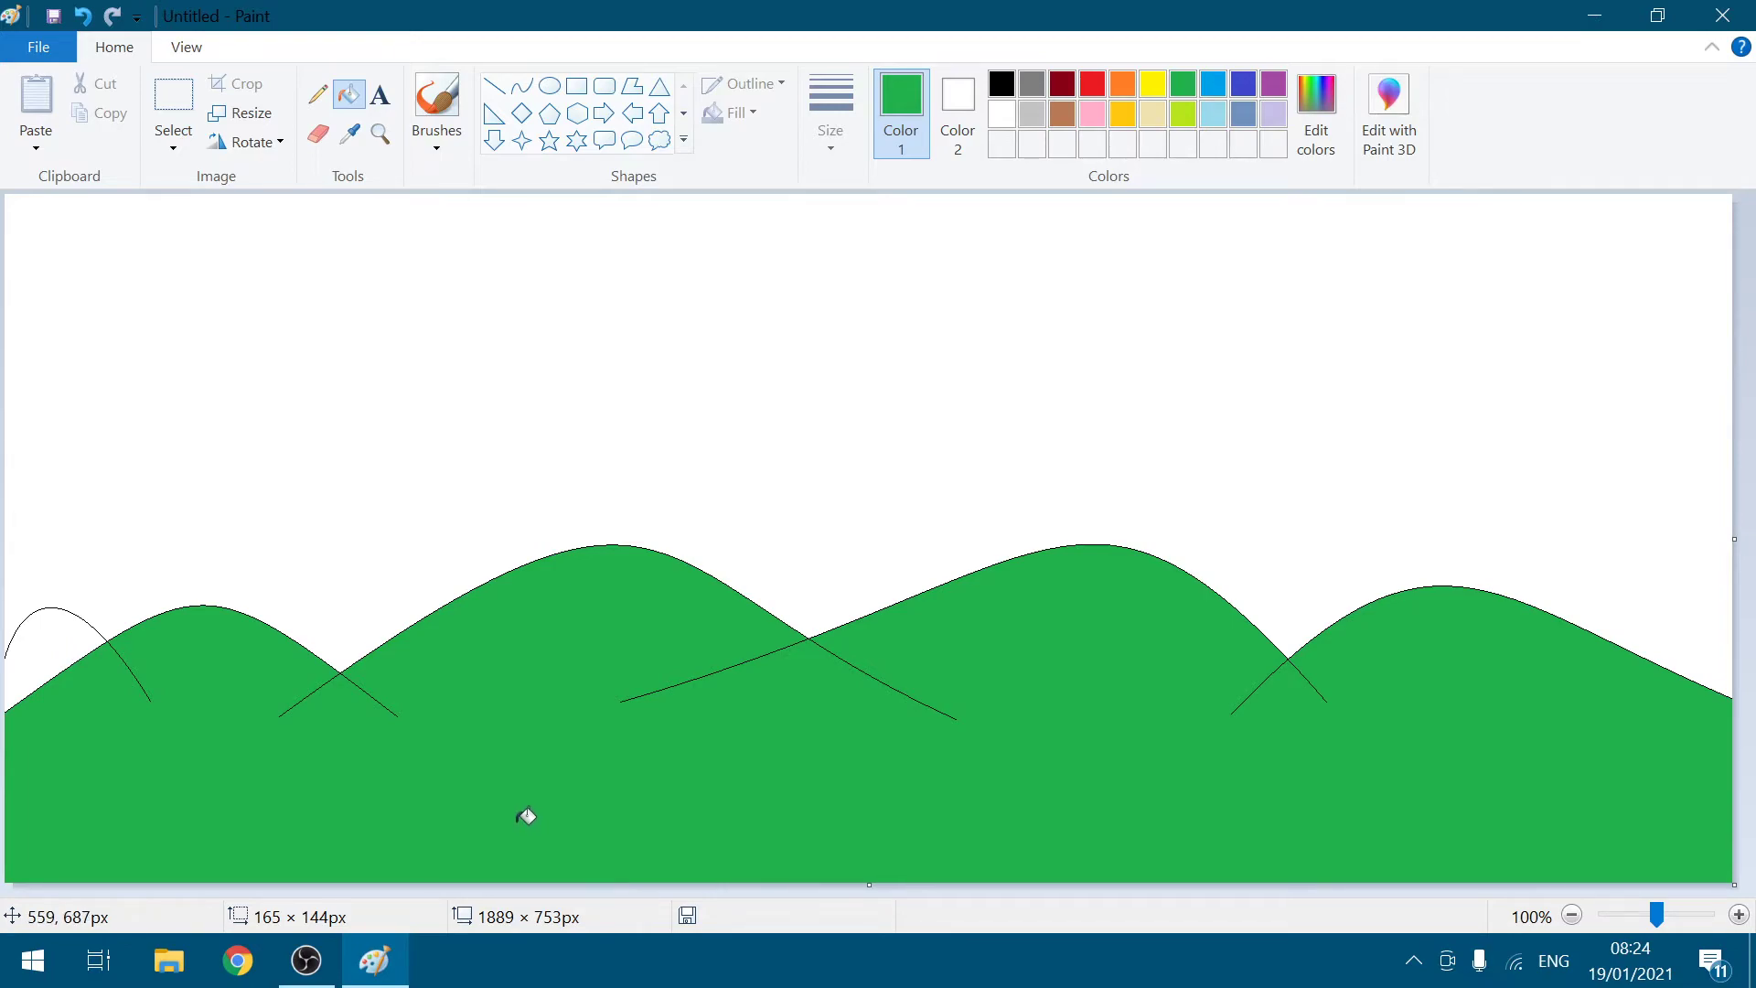
key(ctrl+z)
key(ctrl+z)
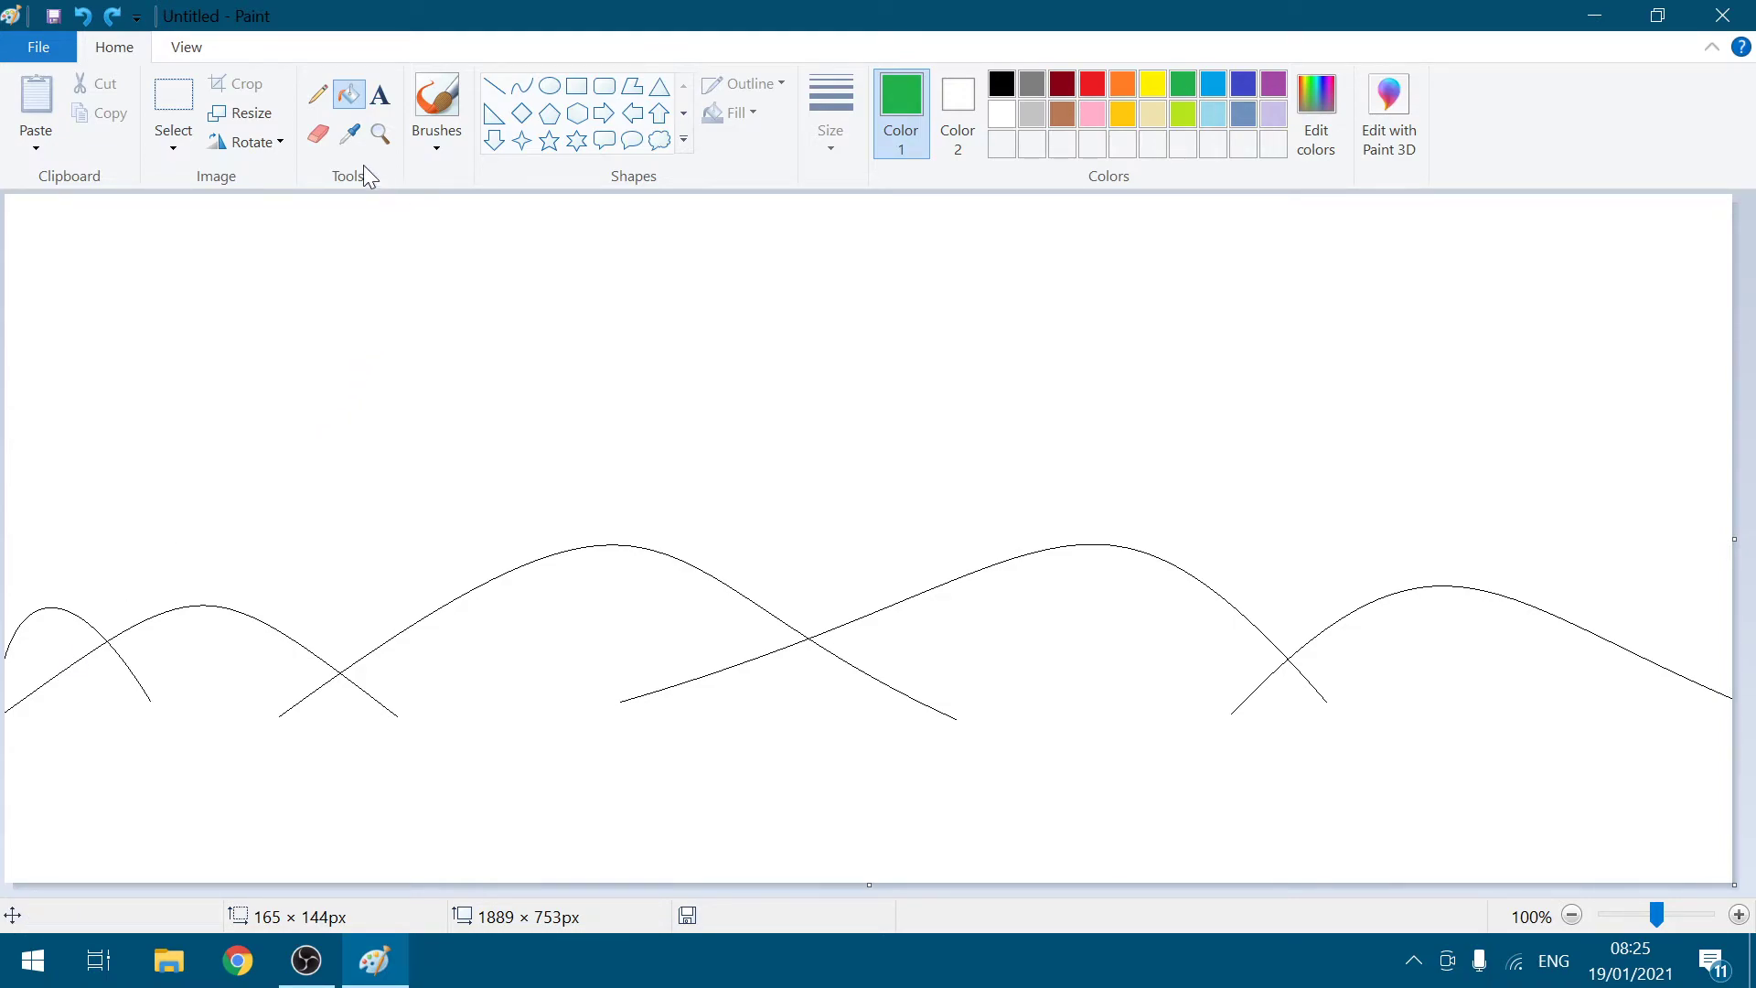
Step: Erase the part of the second hill's curve that crosses the small leftmost hill, and return to the Fill tool
click(331, 136)
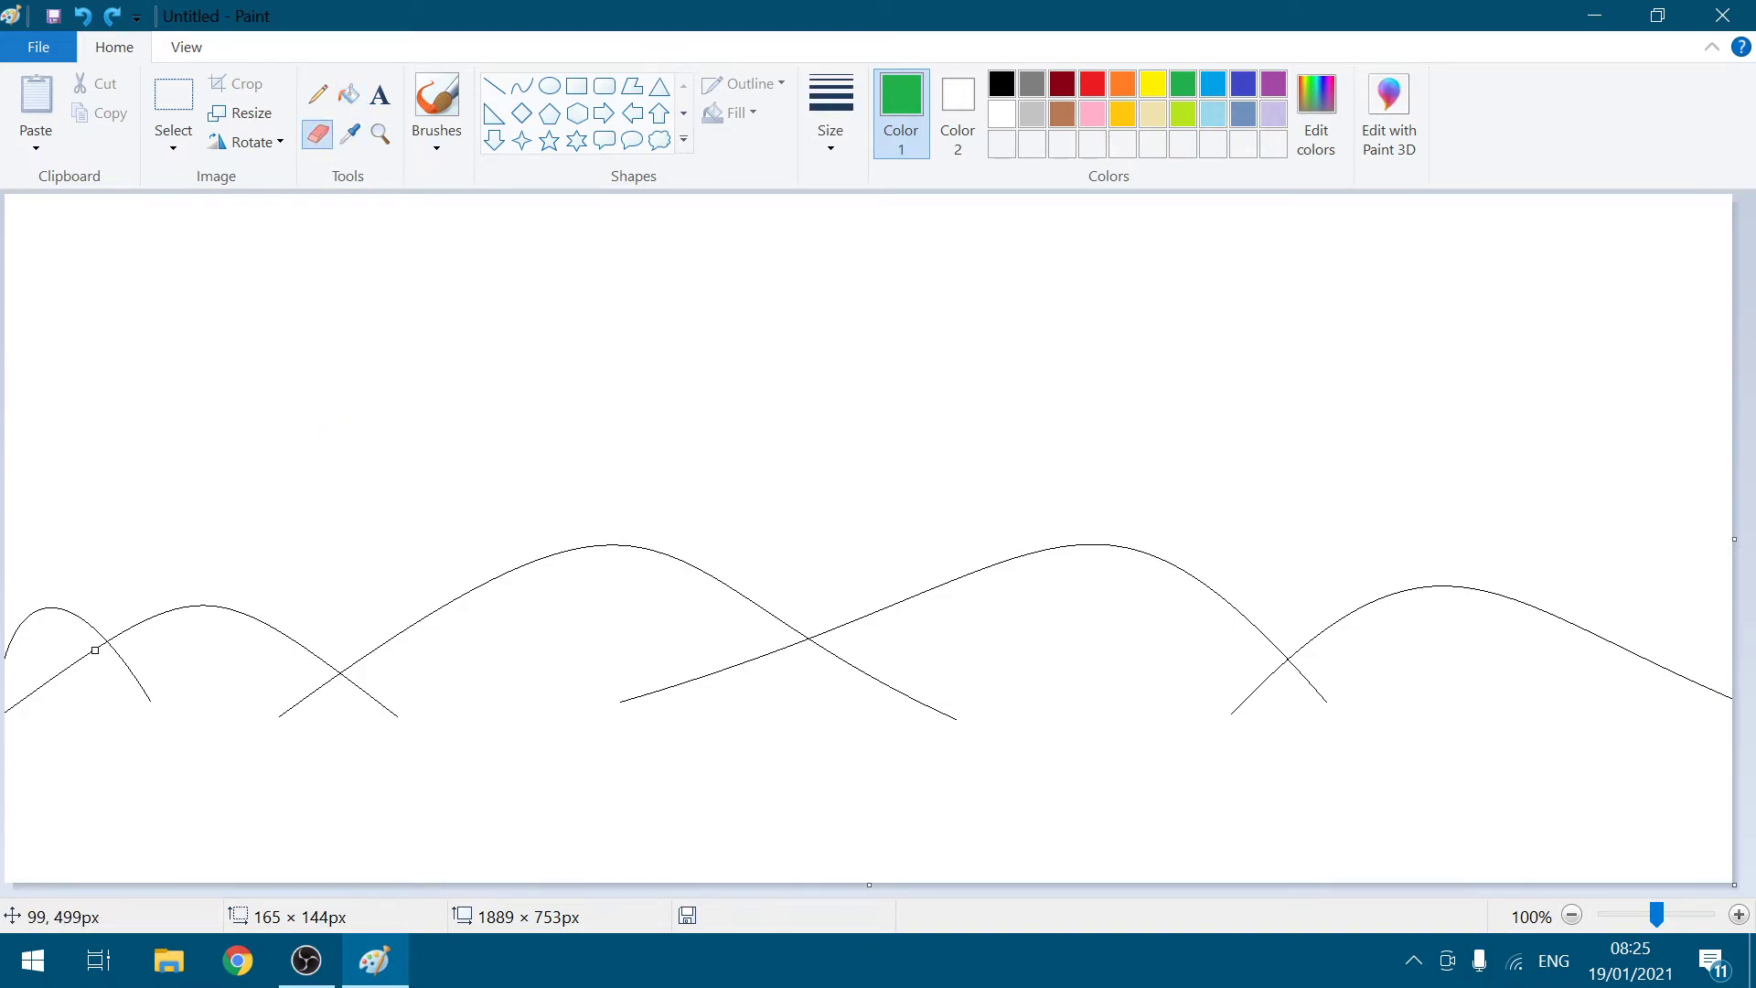
drag(87, 656, 9, 717)
click(348, 95)
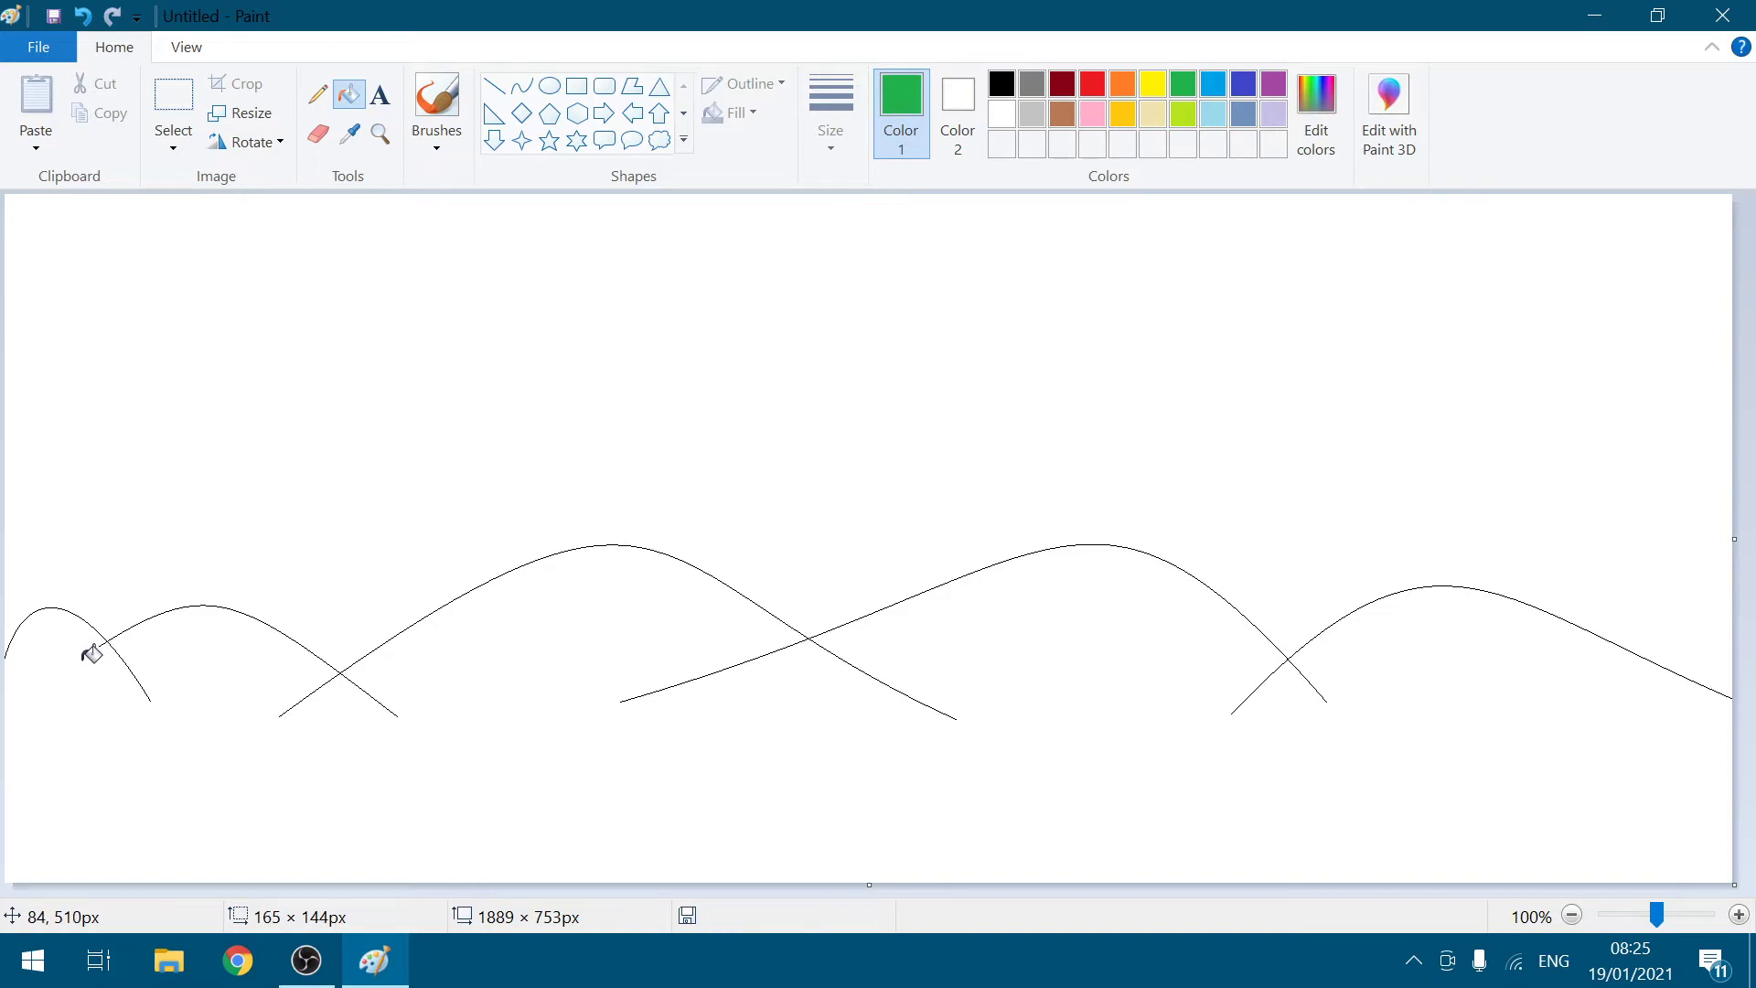
Step: Try filling all the hills with green in one go and undo that fill
click(934, 773)
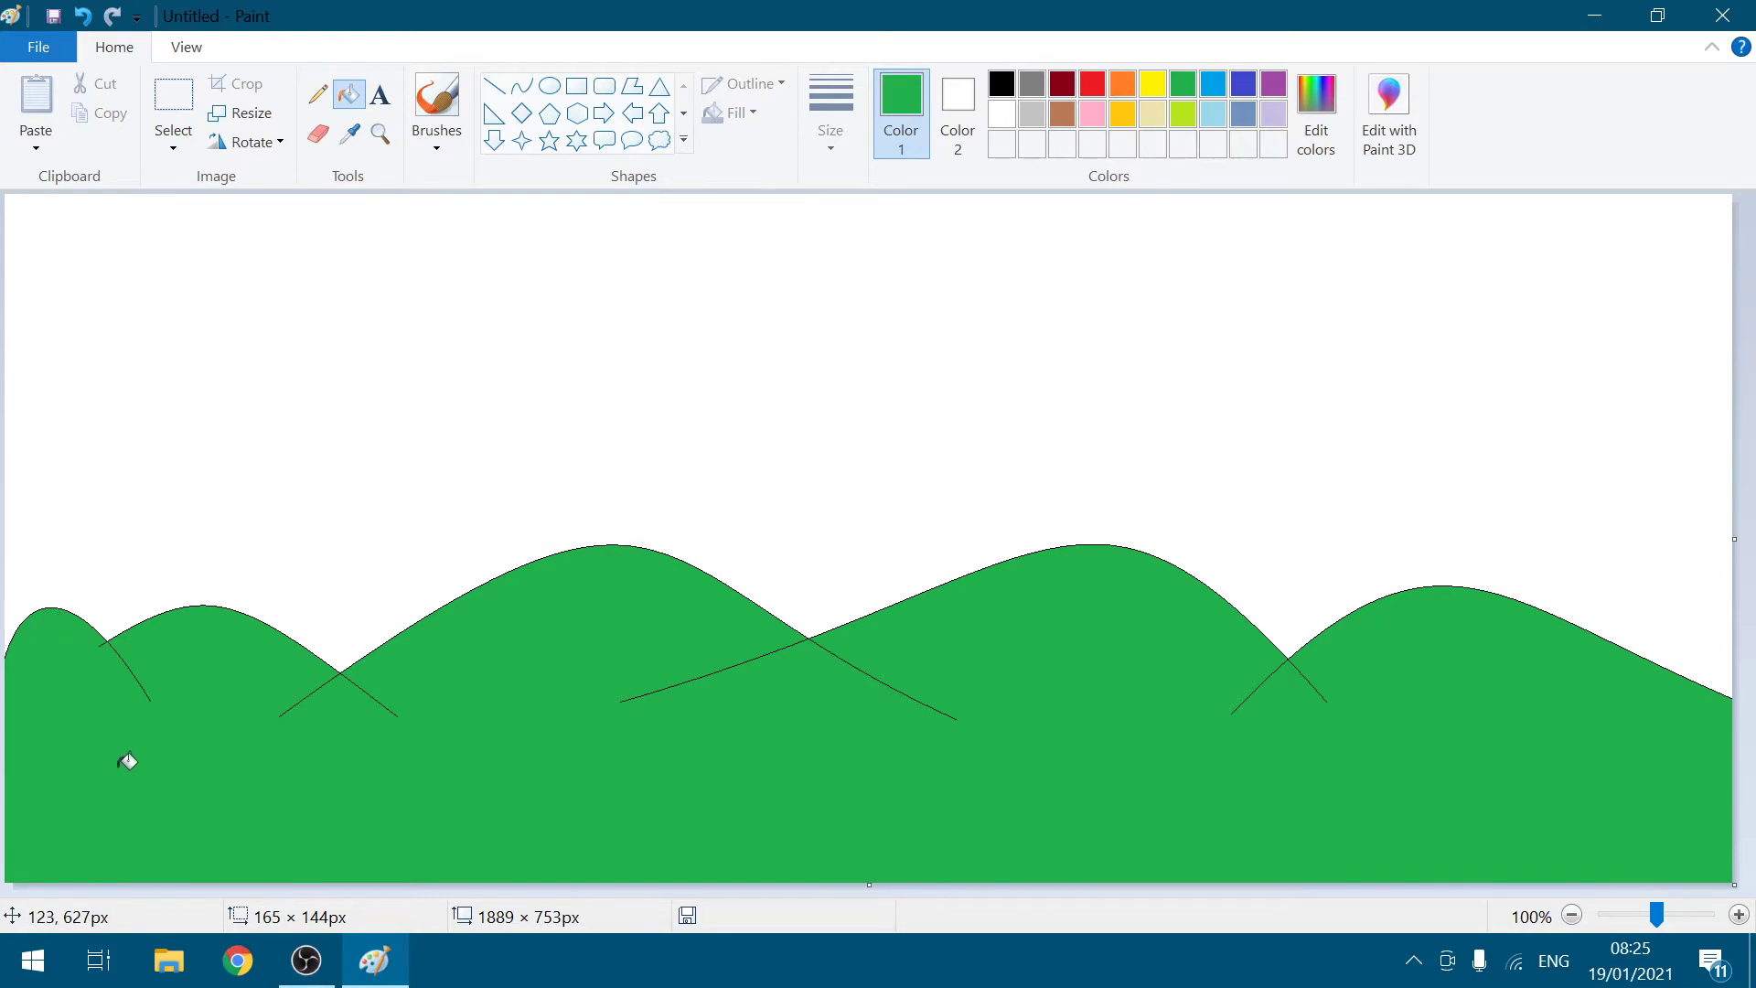
key(ctrl+z)
key(ctrl+z)
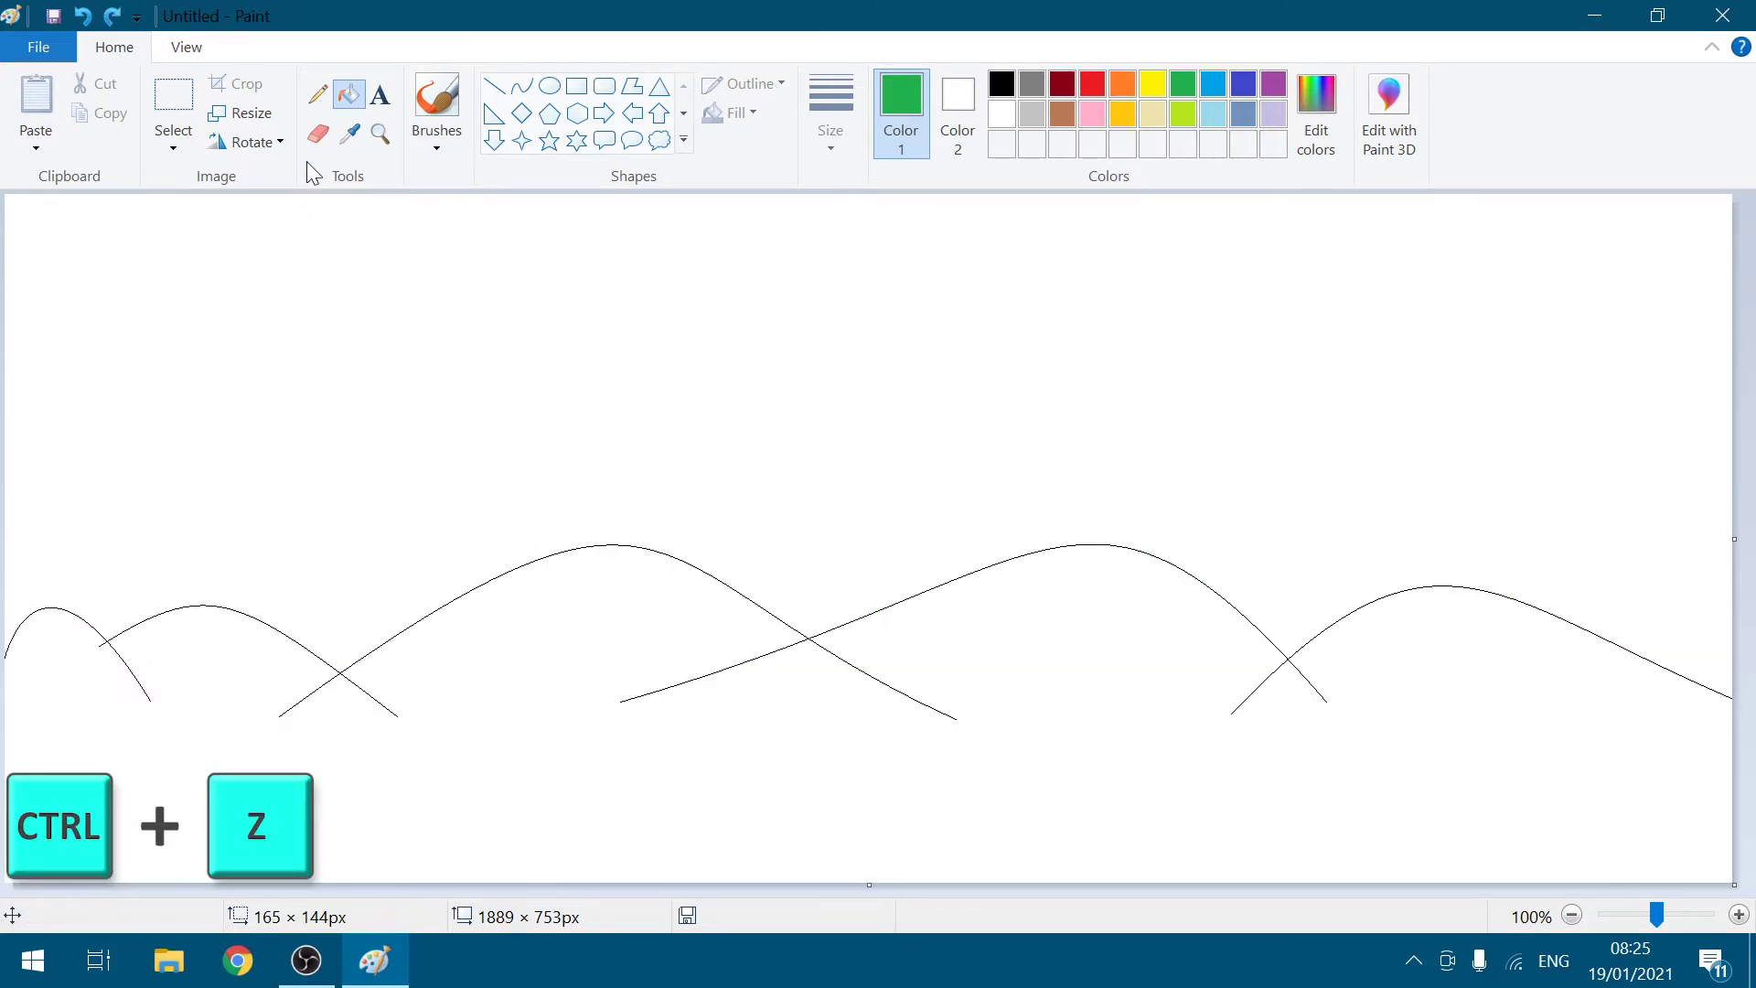
Step: Erase a small gap in the second hill's outline, test a green fill below the hills, and undo both the fill and the gap
click(315, 132)
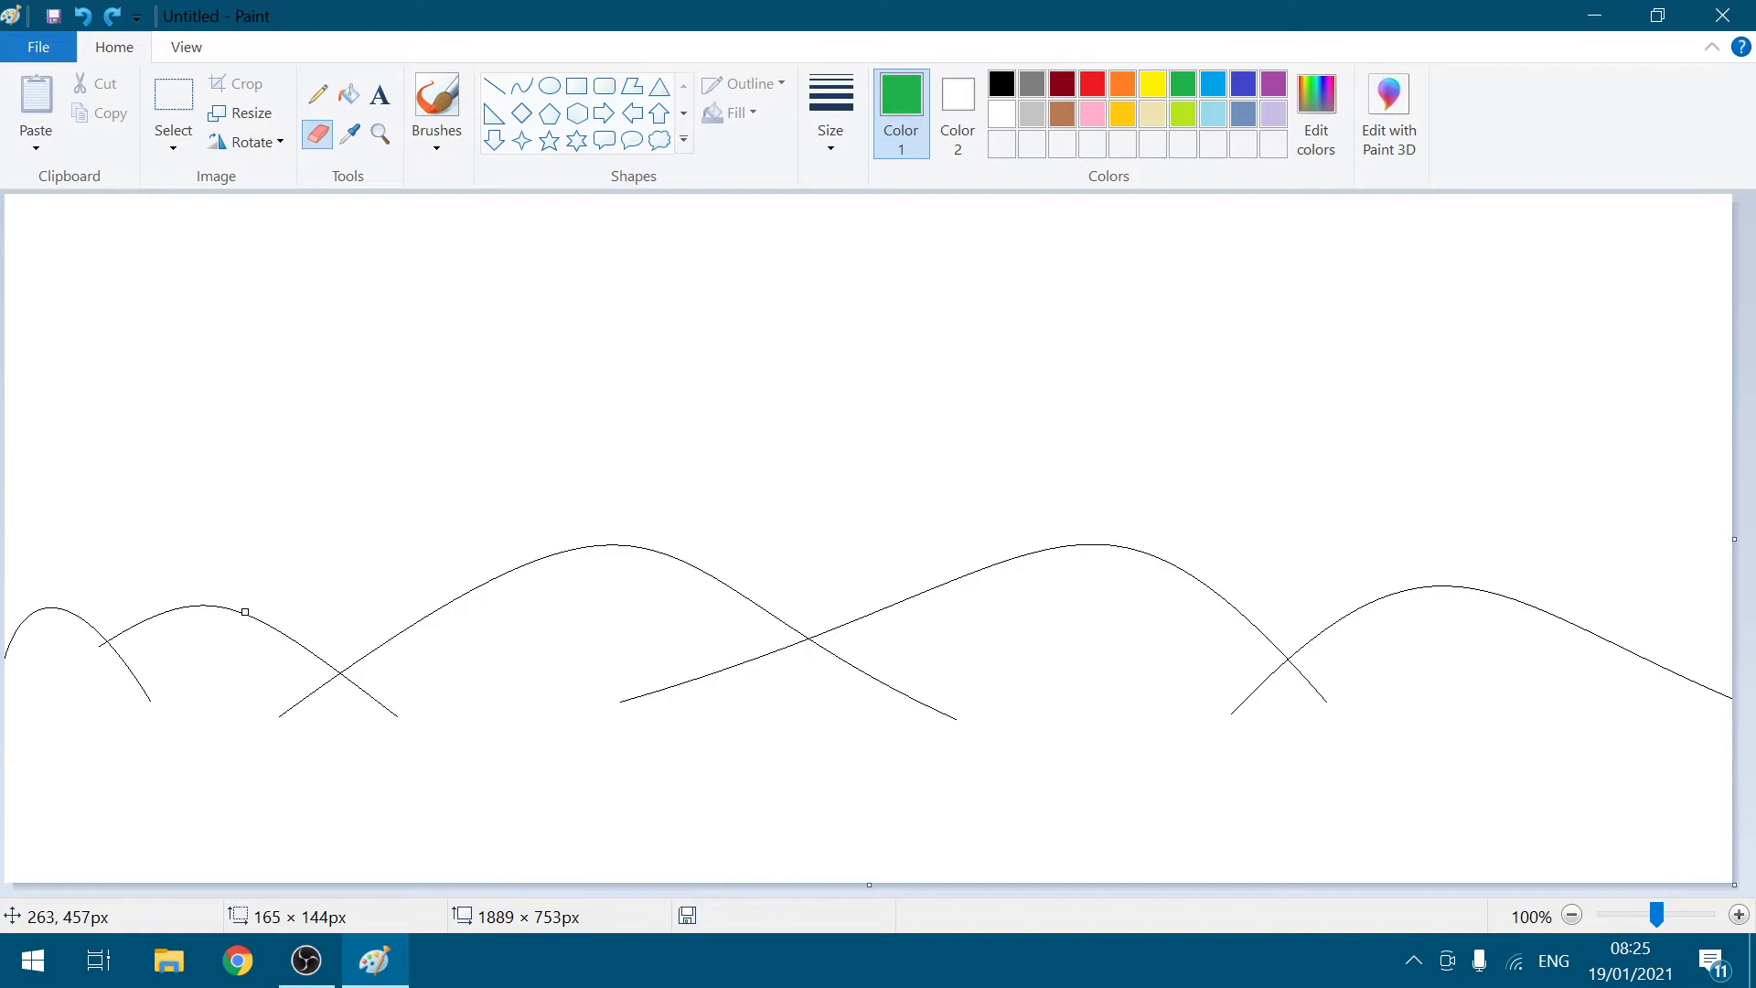
click(349, 93)
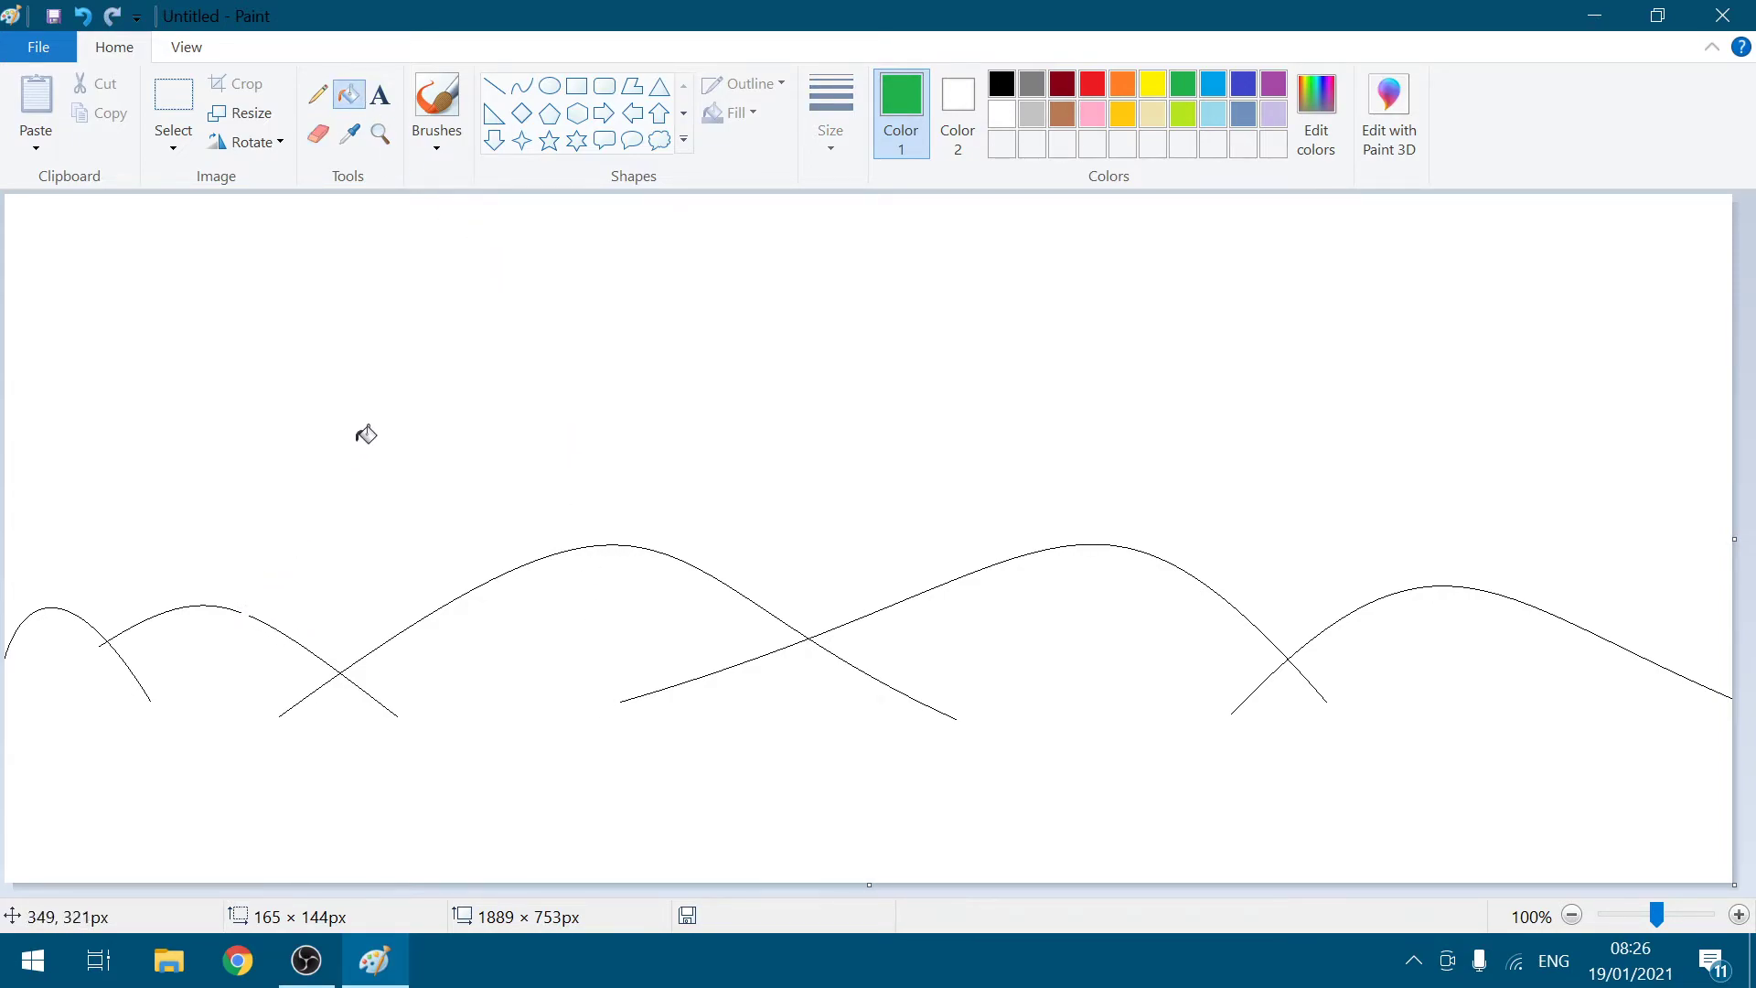
click(1028, 792)
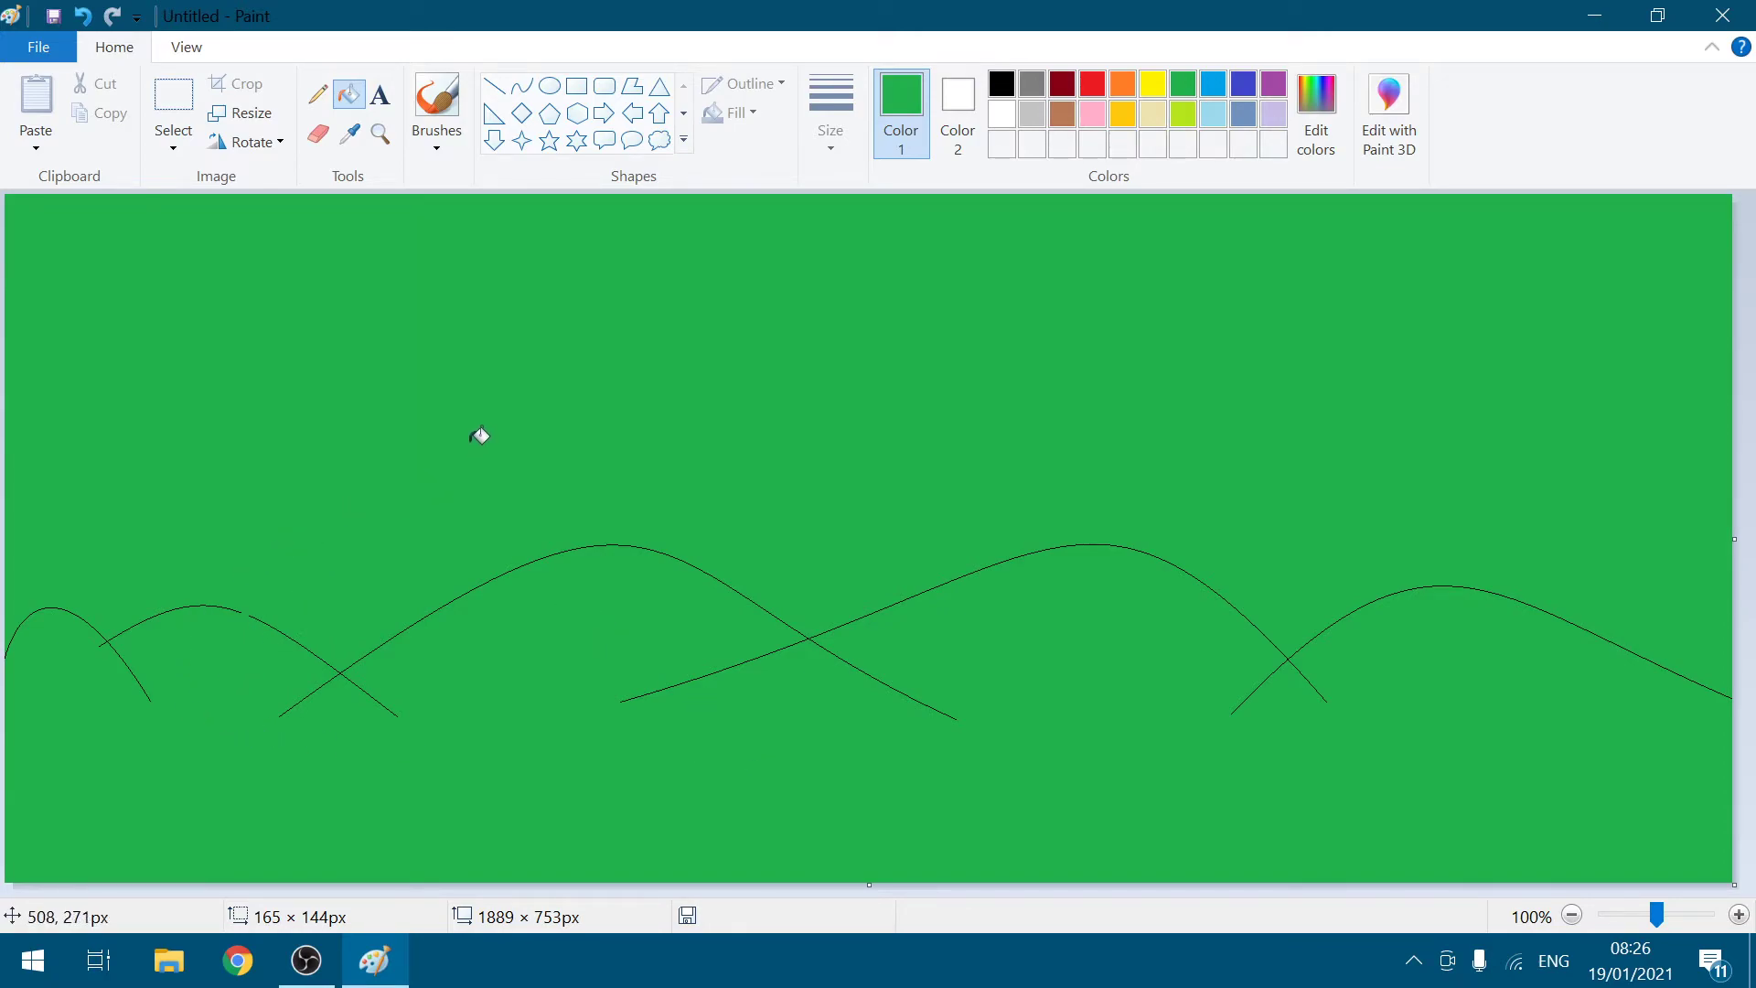
key(ctrl+z)
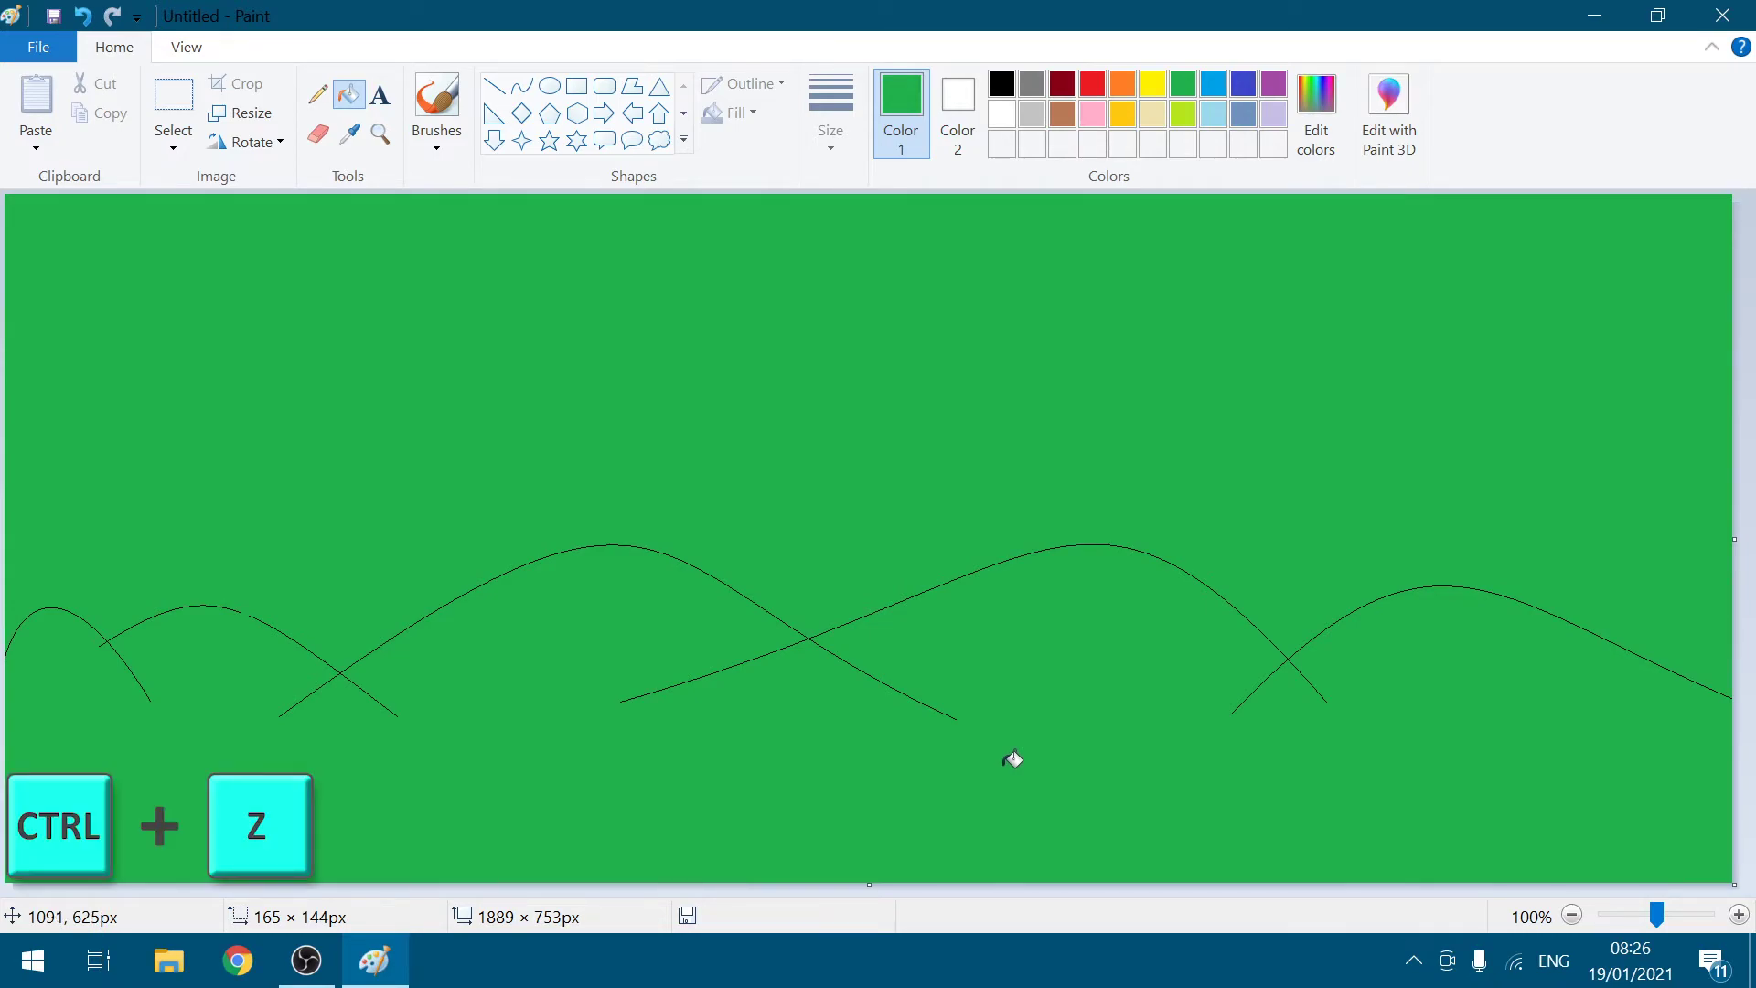
key(ctrl+z)
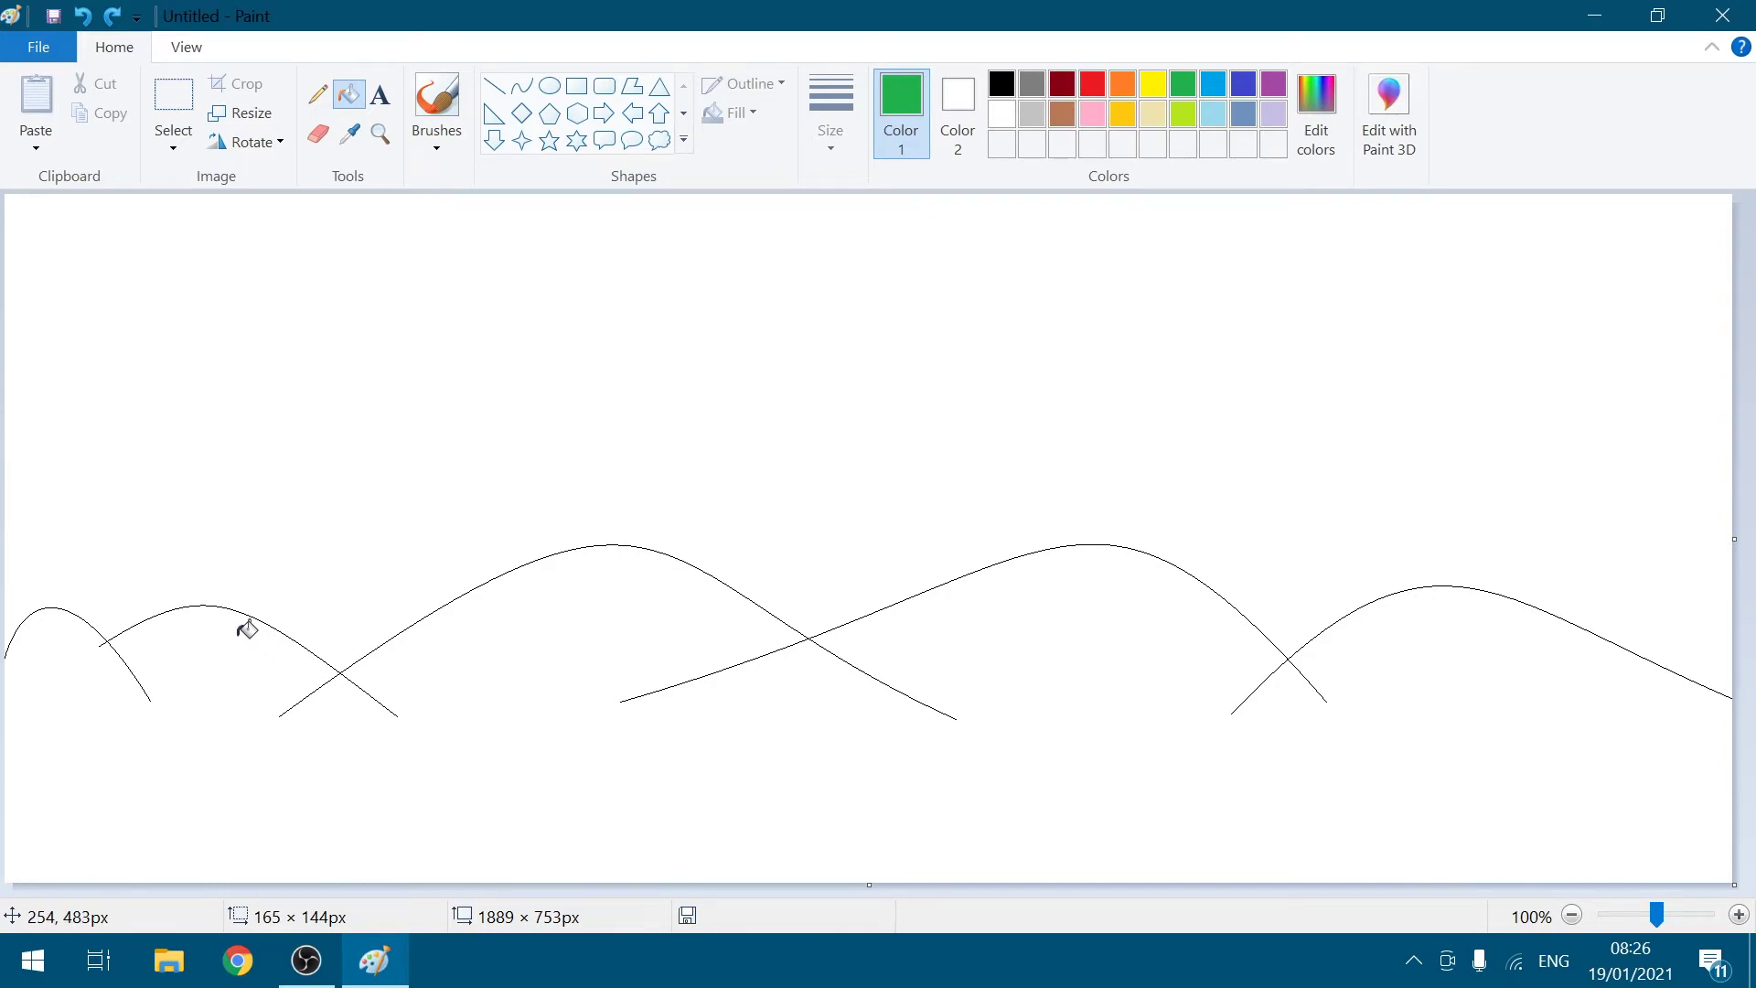
Step: Fill the area below the hill outlines with green and the sky above them with light blue
click(649, 764)
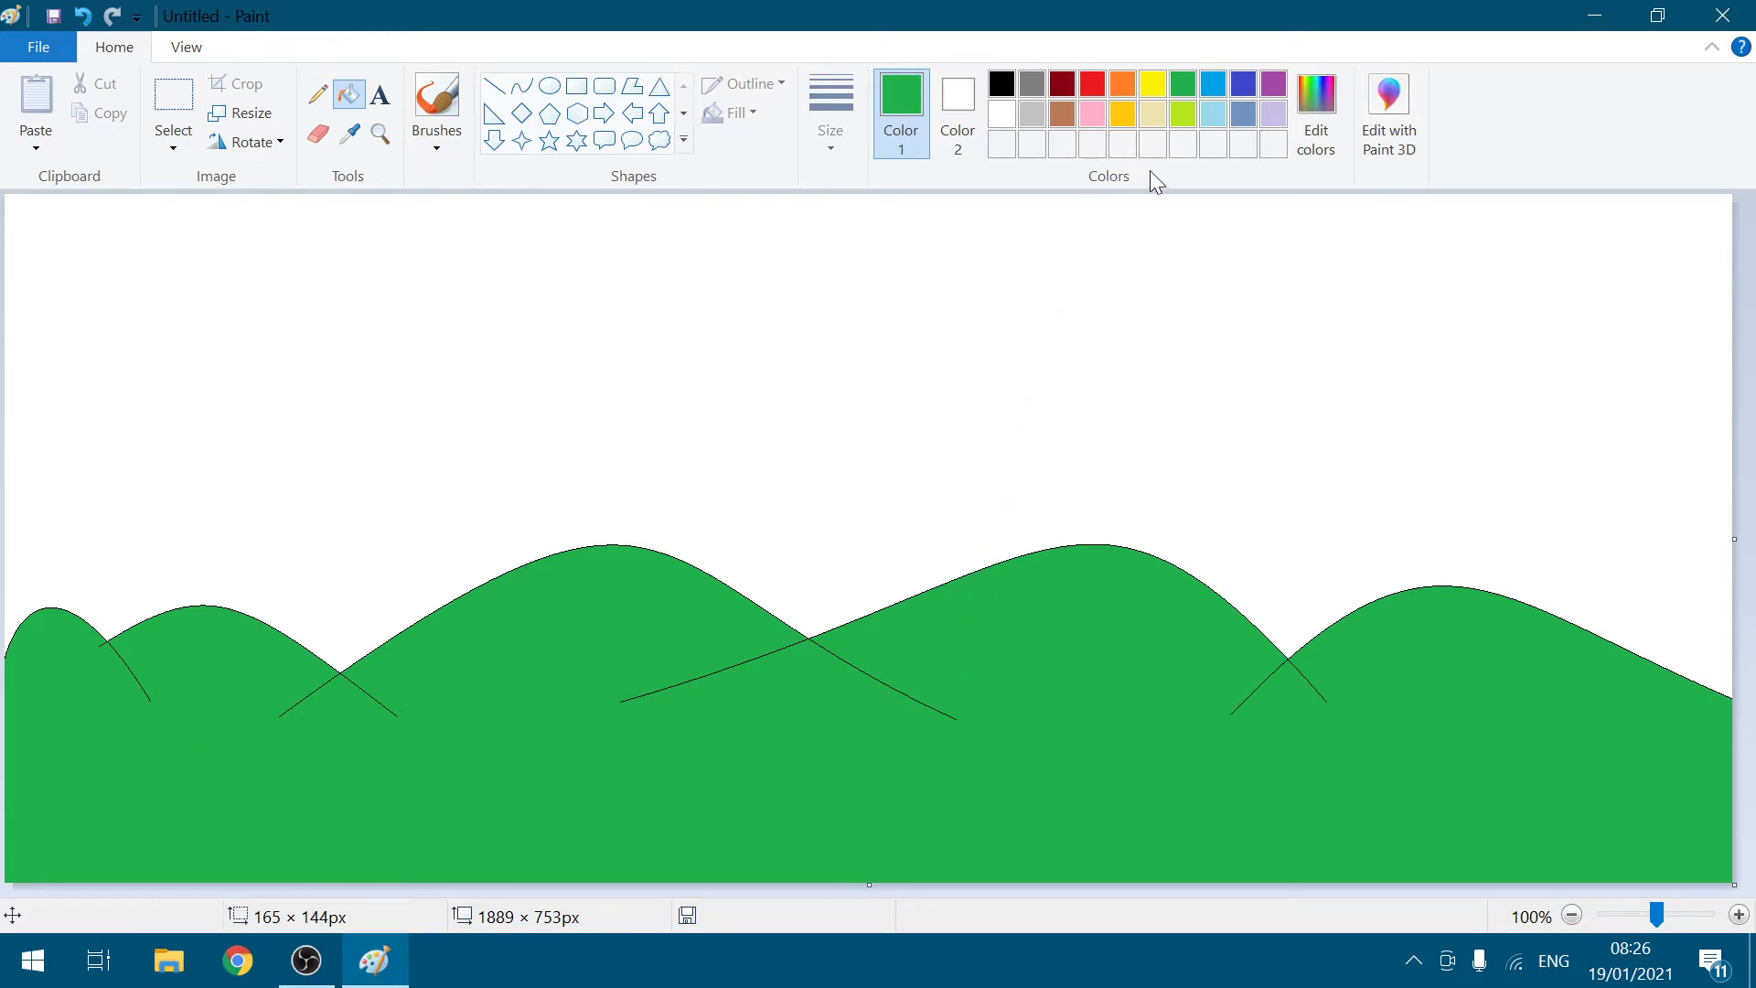
click(1214, 115)
click(931, 224)
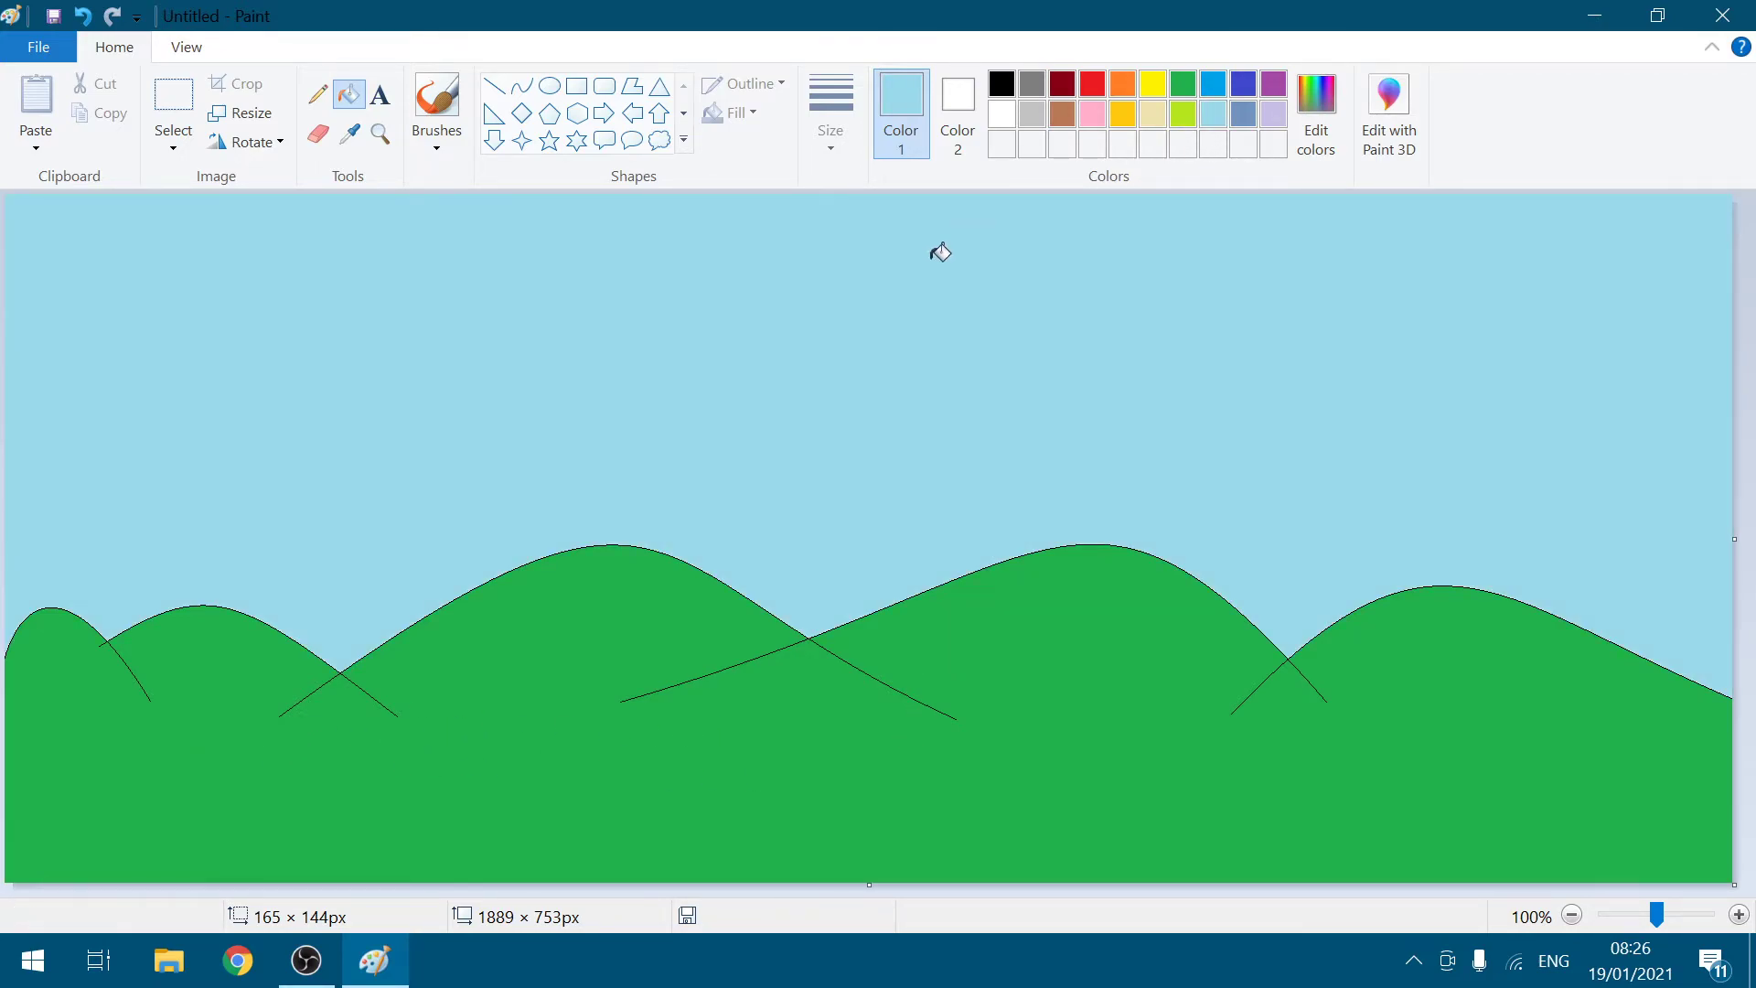
Step: Draw a white cloud callout about 375 × 346 px in the sky above the third hill and give it a solid color fill
click(664, 146)
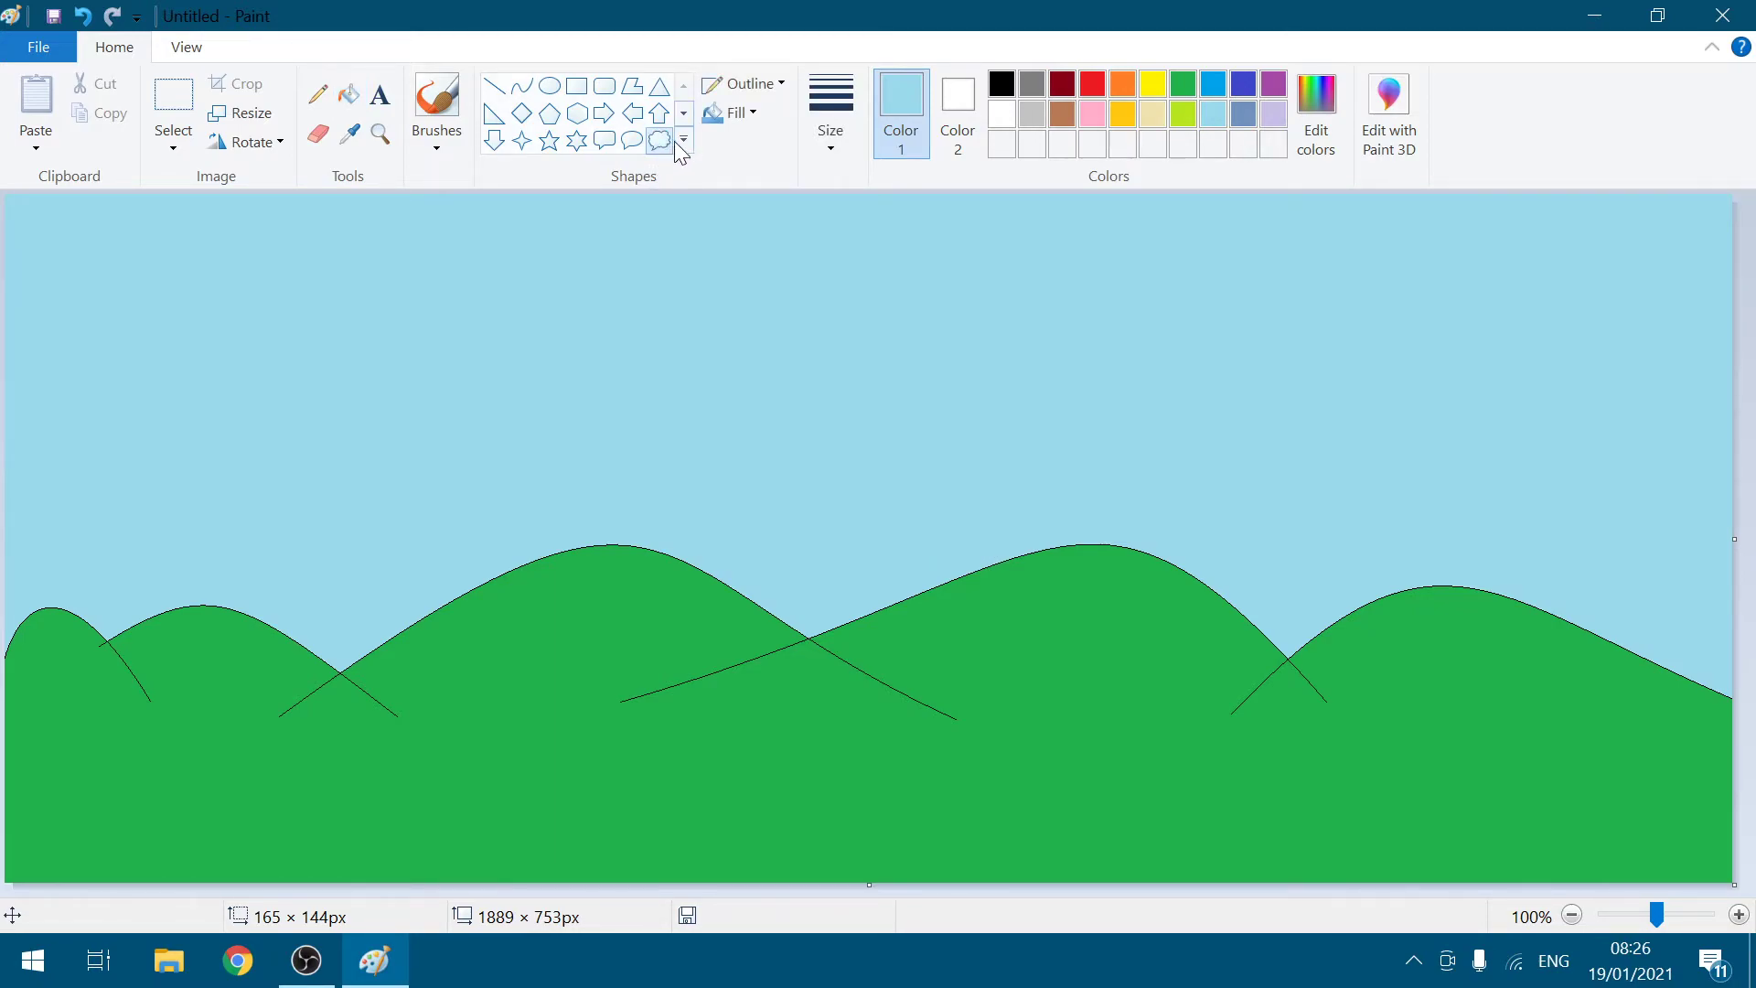
click(1005, 117)
drag(1177, 203, 1518, 518)
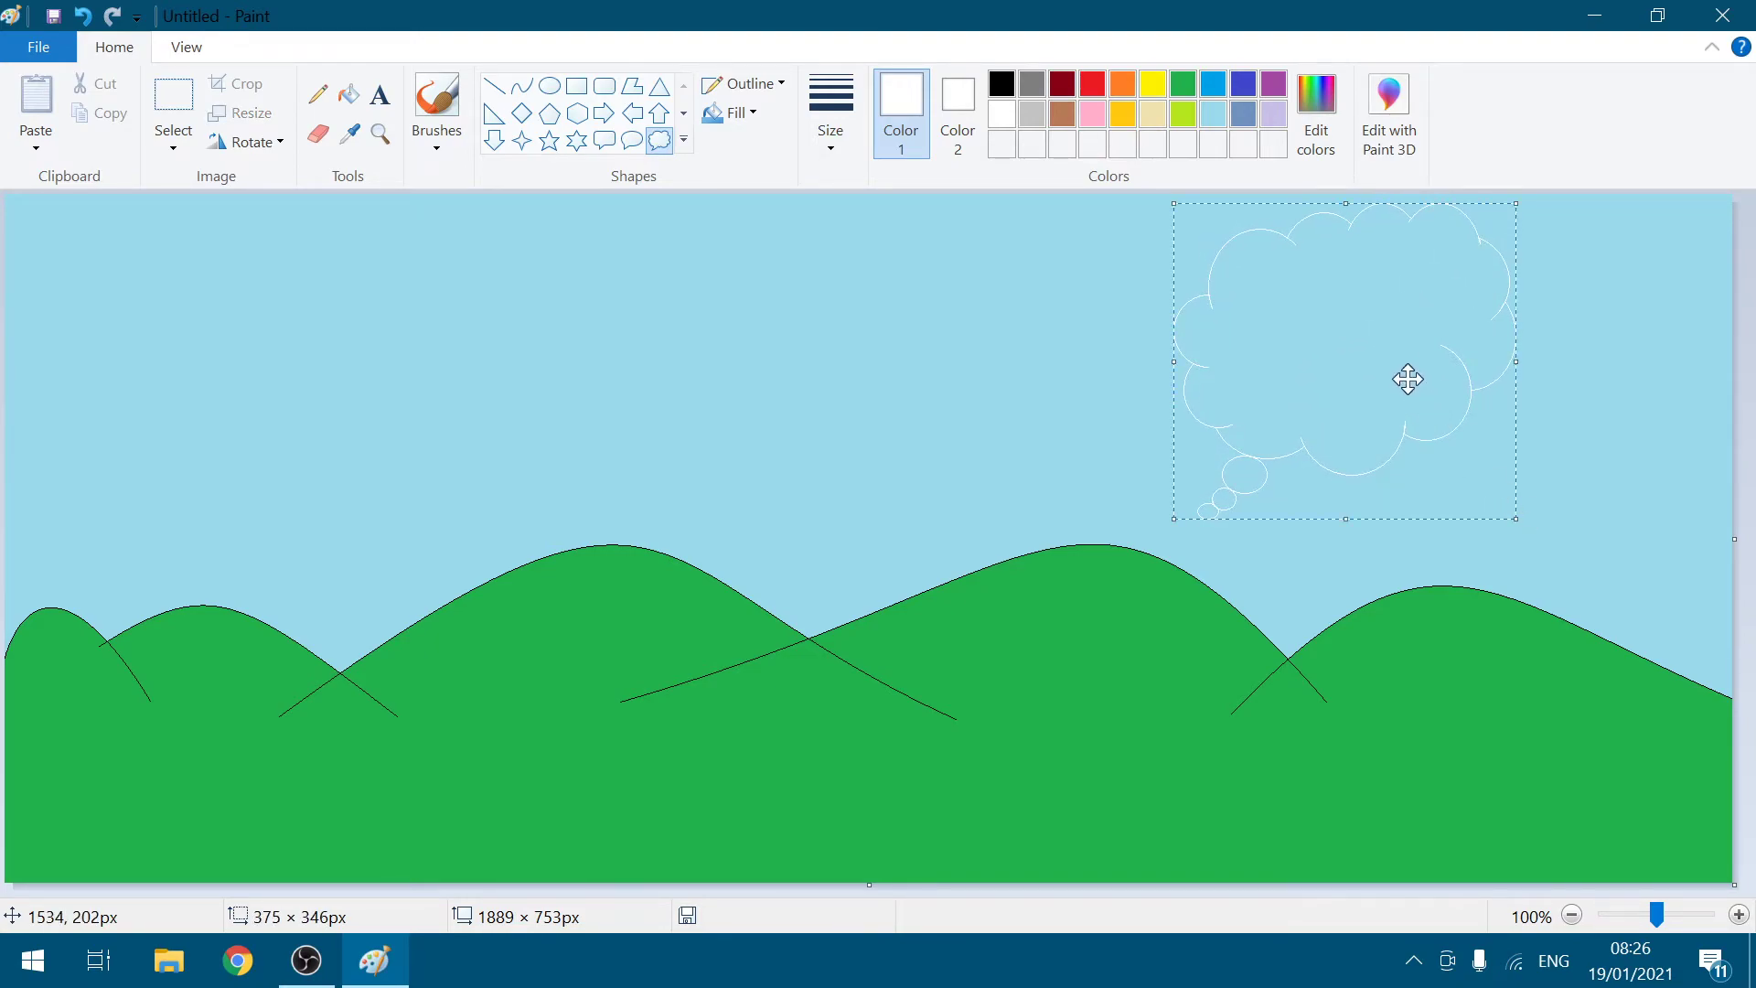
click(750, 117)
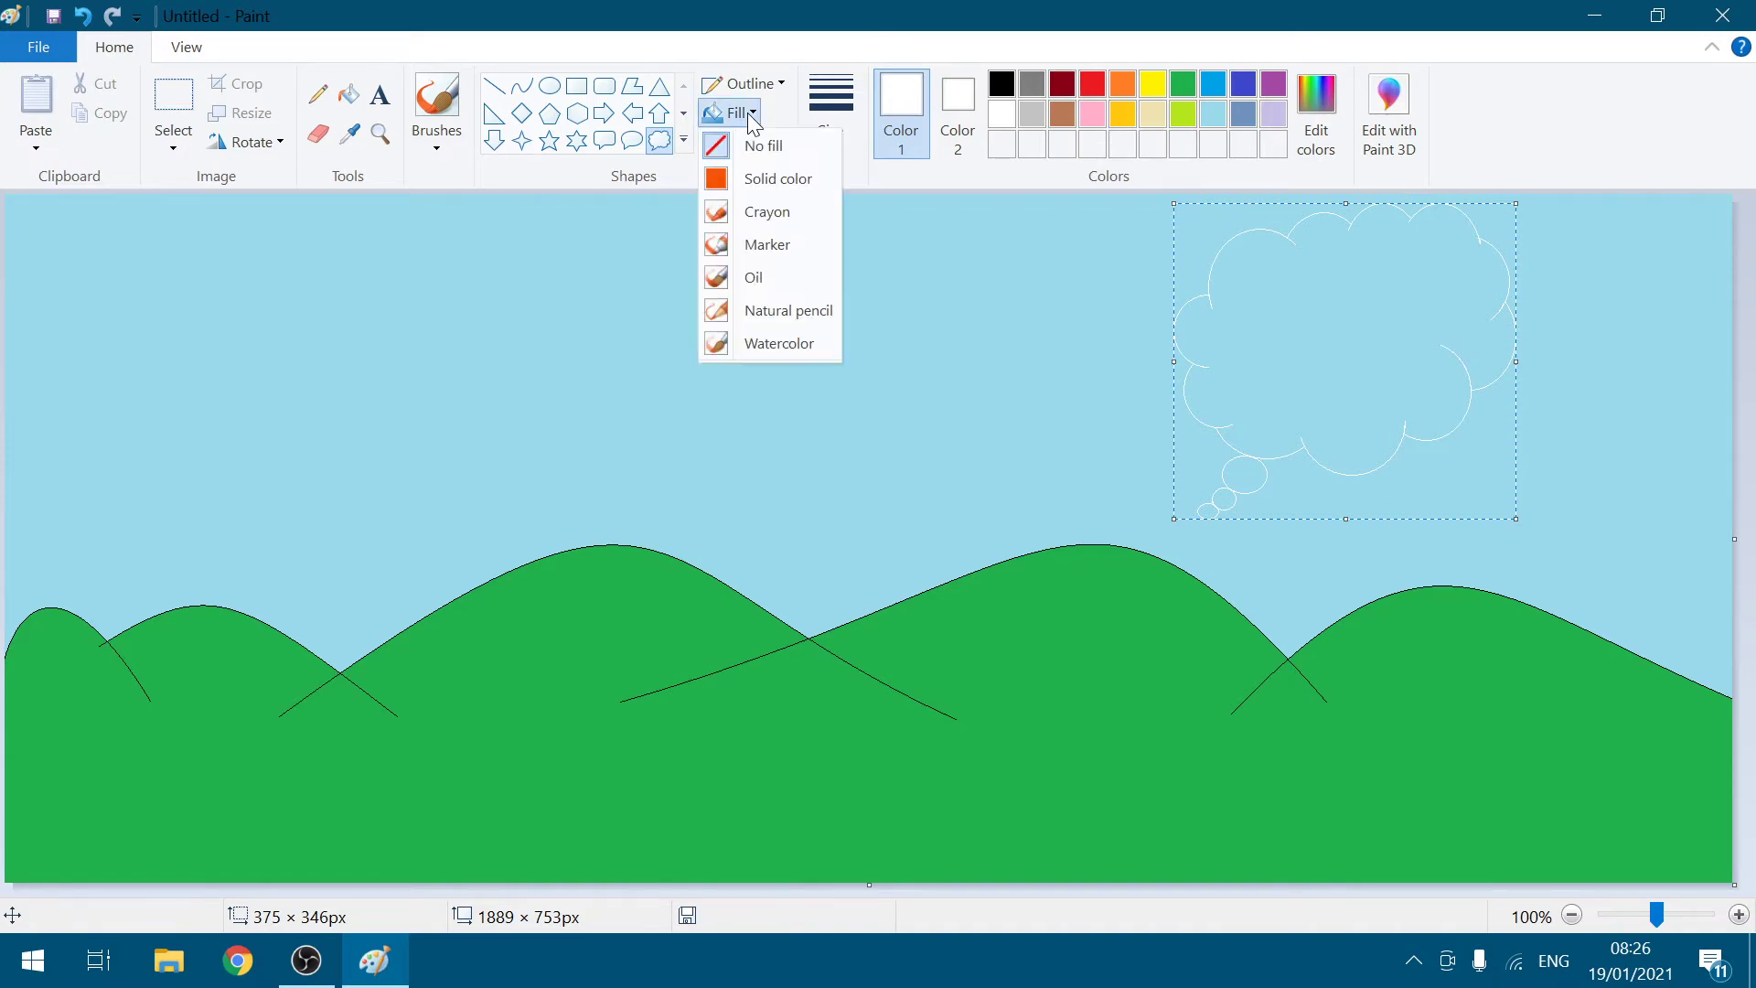
click(771, 177)
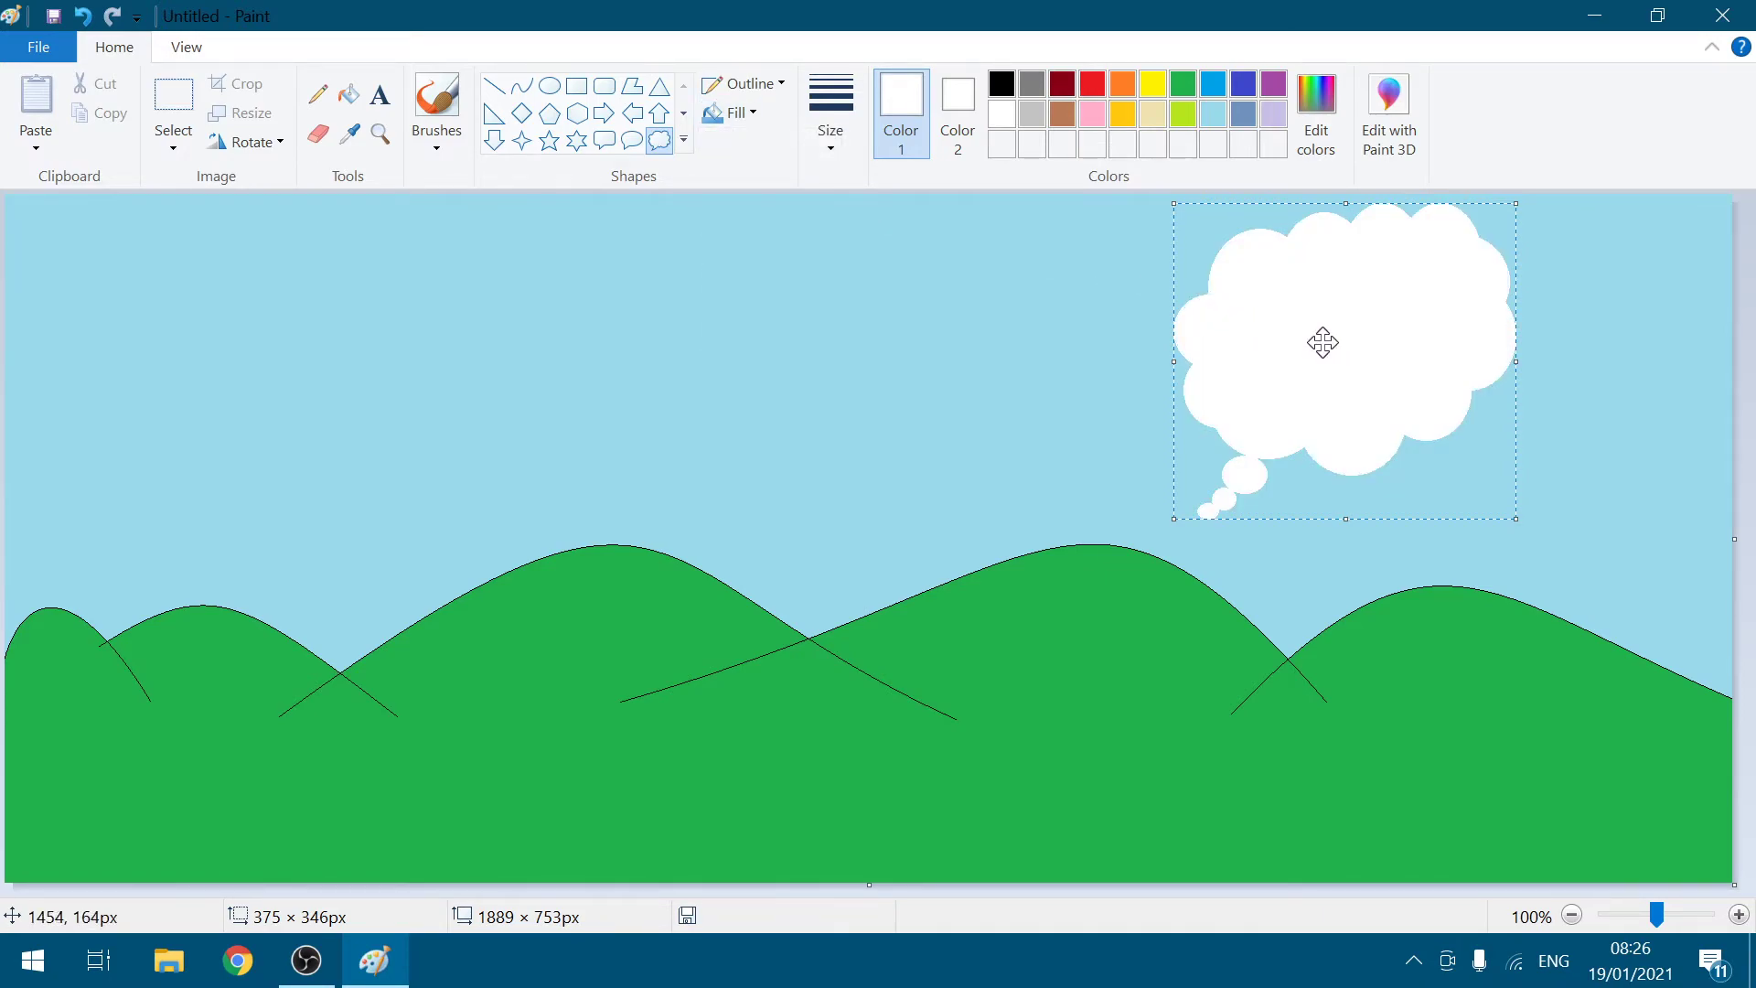
Step: Add four smaller white cloud callouts across the sky, from about 281 × 209 px down to about 120 × 175 px at the right edge
drag(431, 235, 689, 427)
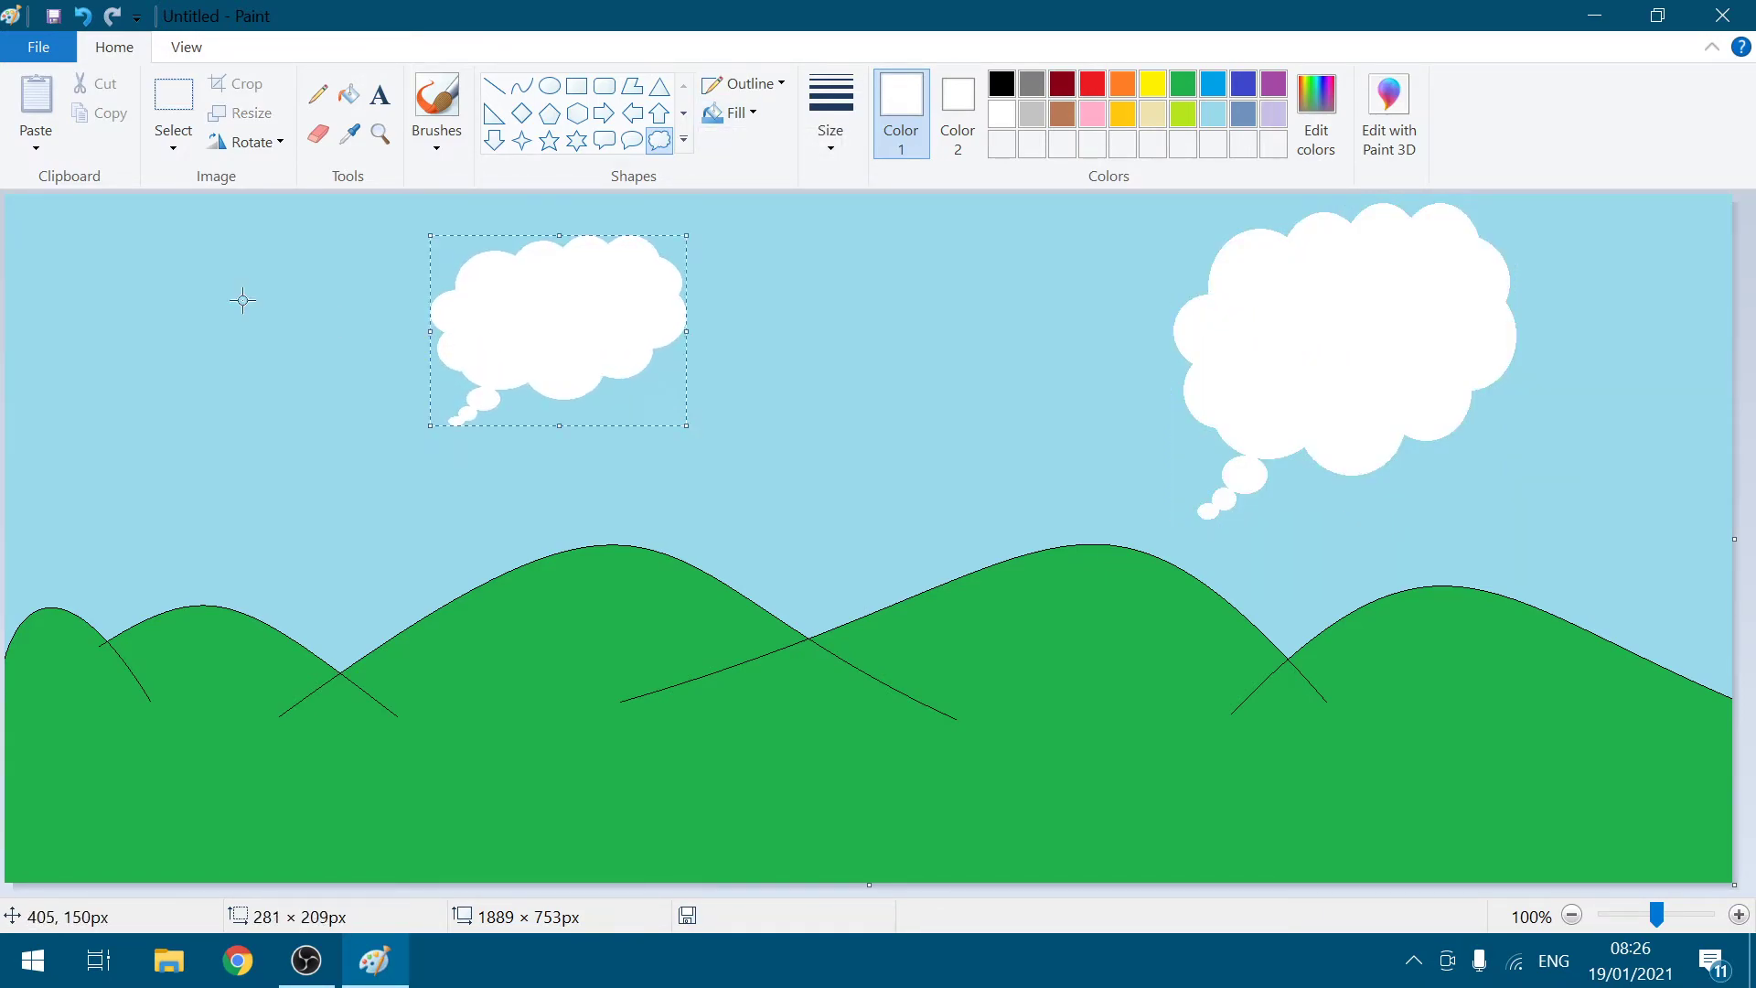
drag(44, 230, 254, 394)
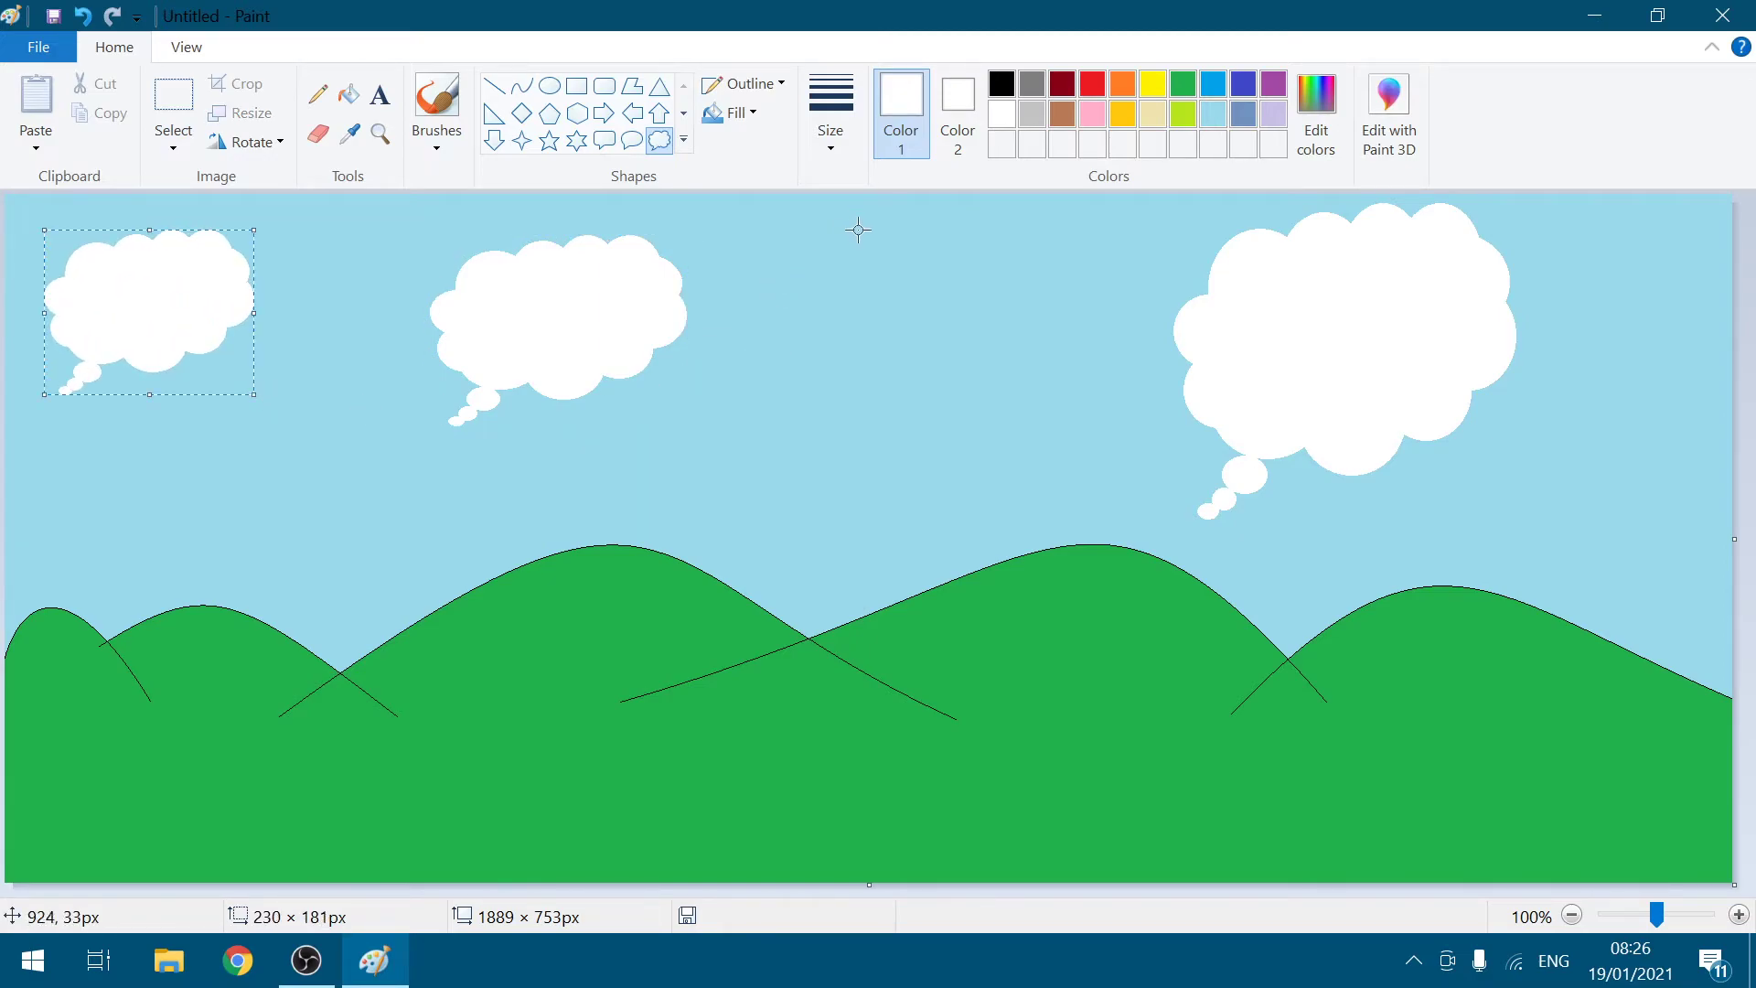
drag(867, 234, 1052, 408)
drag(1632, 260, 1742, 421)
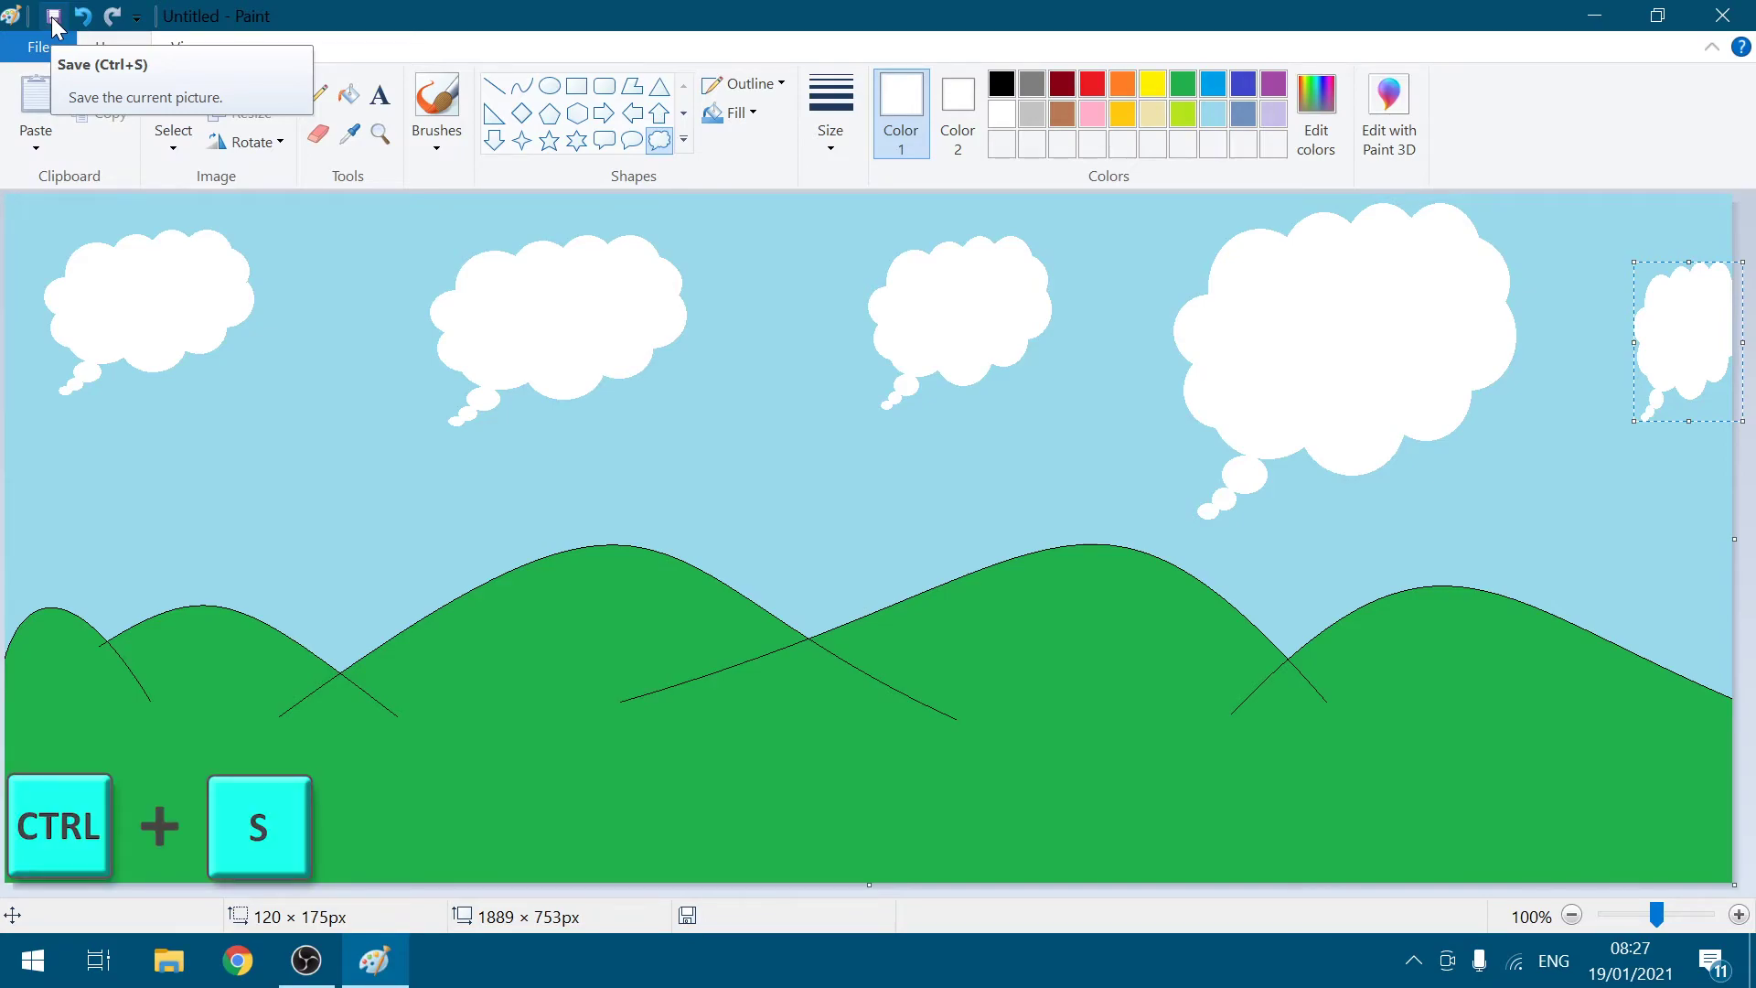
Step: Save the landscape to the Desktop as a PNG named "Second Drawing"
click(30, 48)
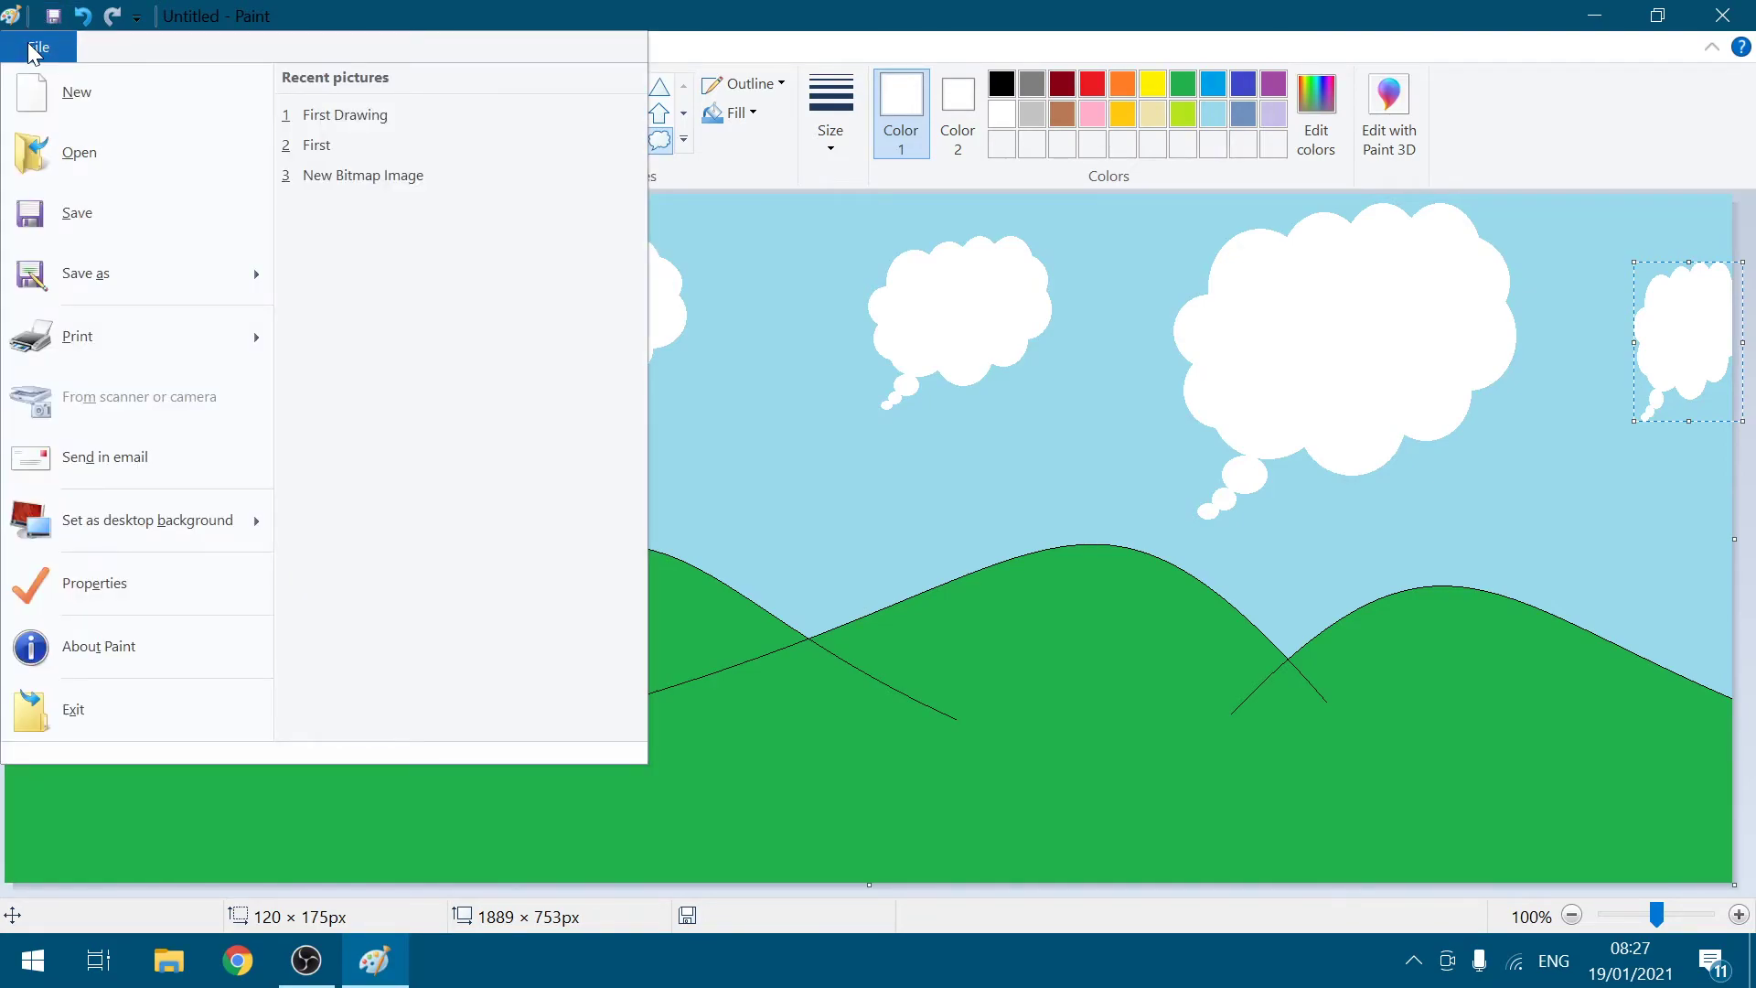
click(101, 218)
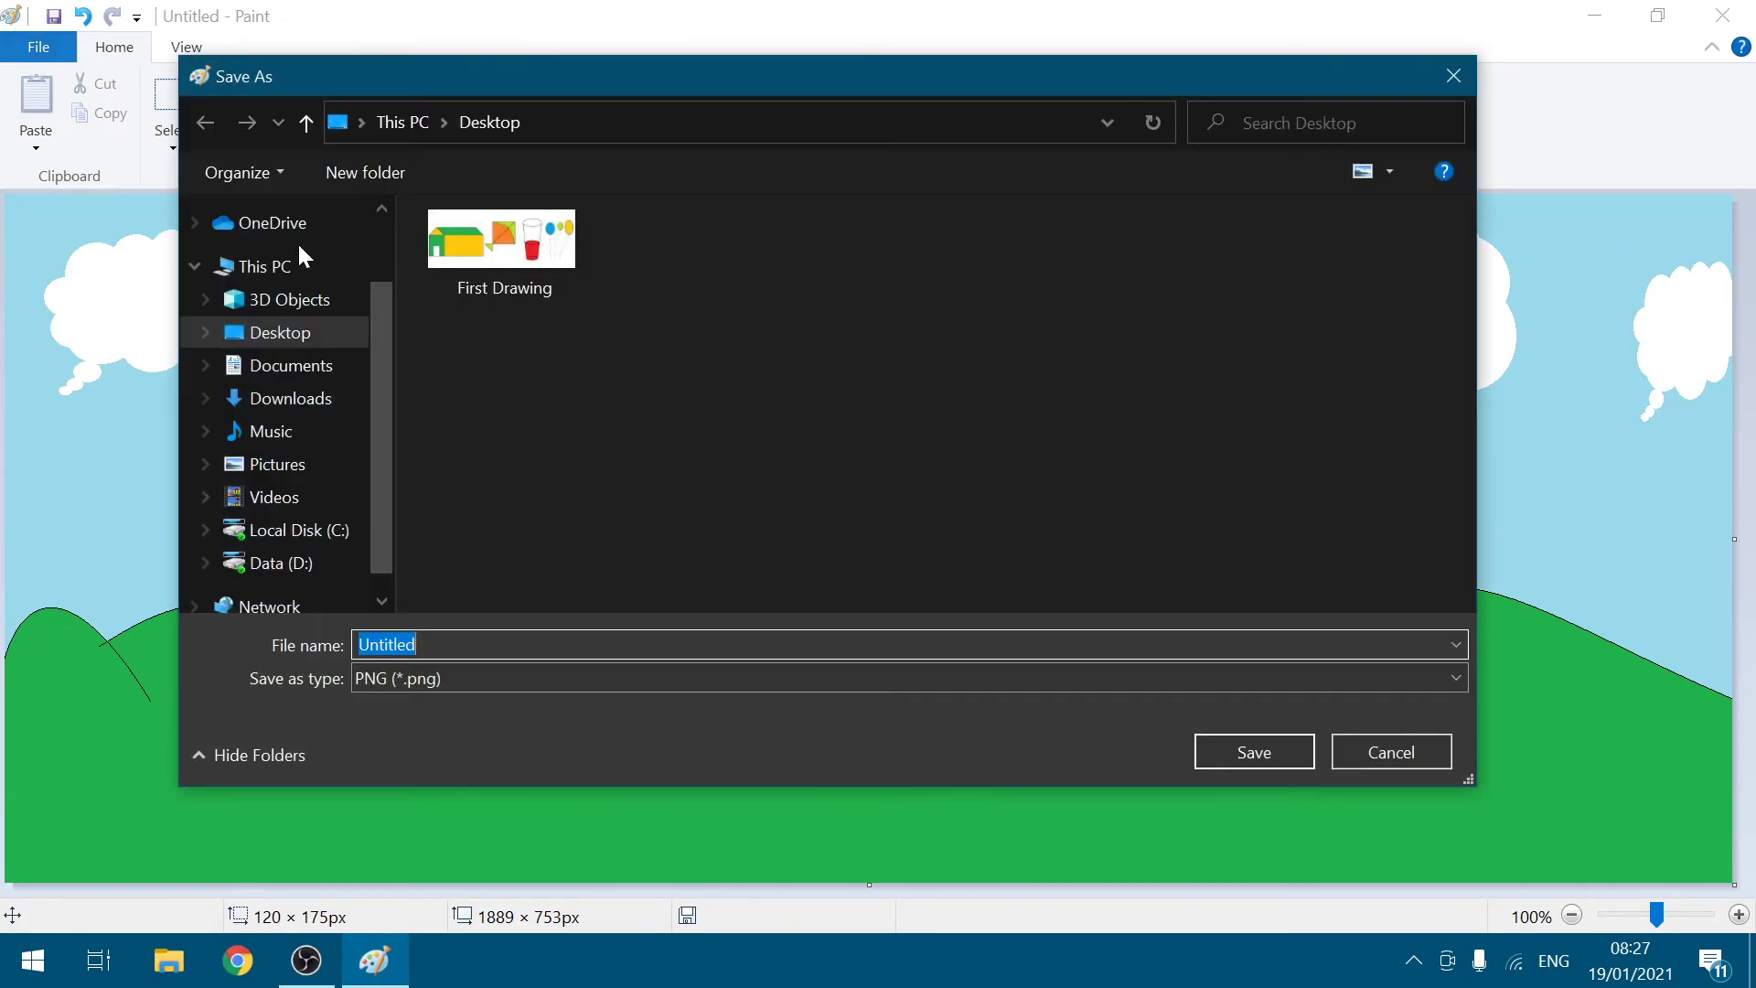
click(294, 334)
click(548, 644)
text(Second Drawing)
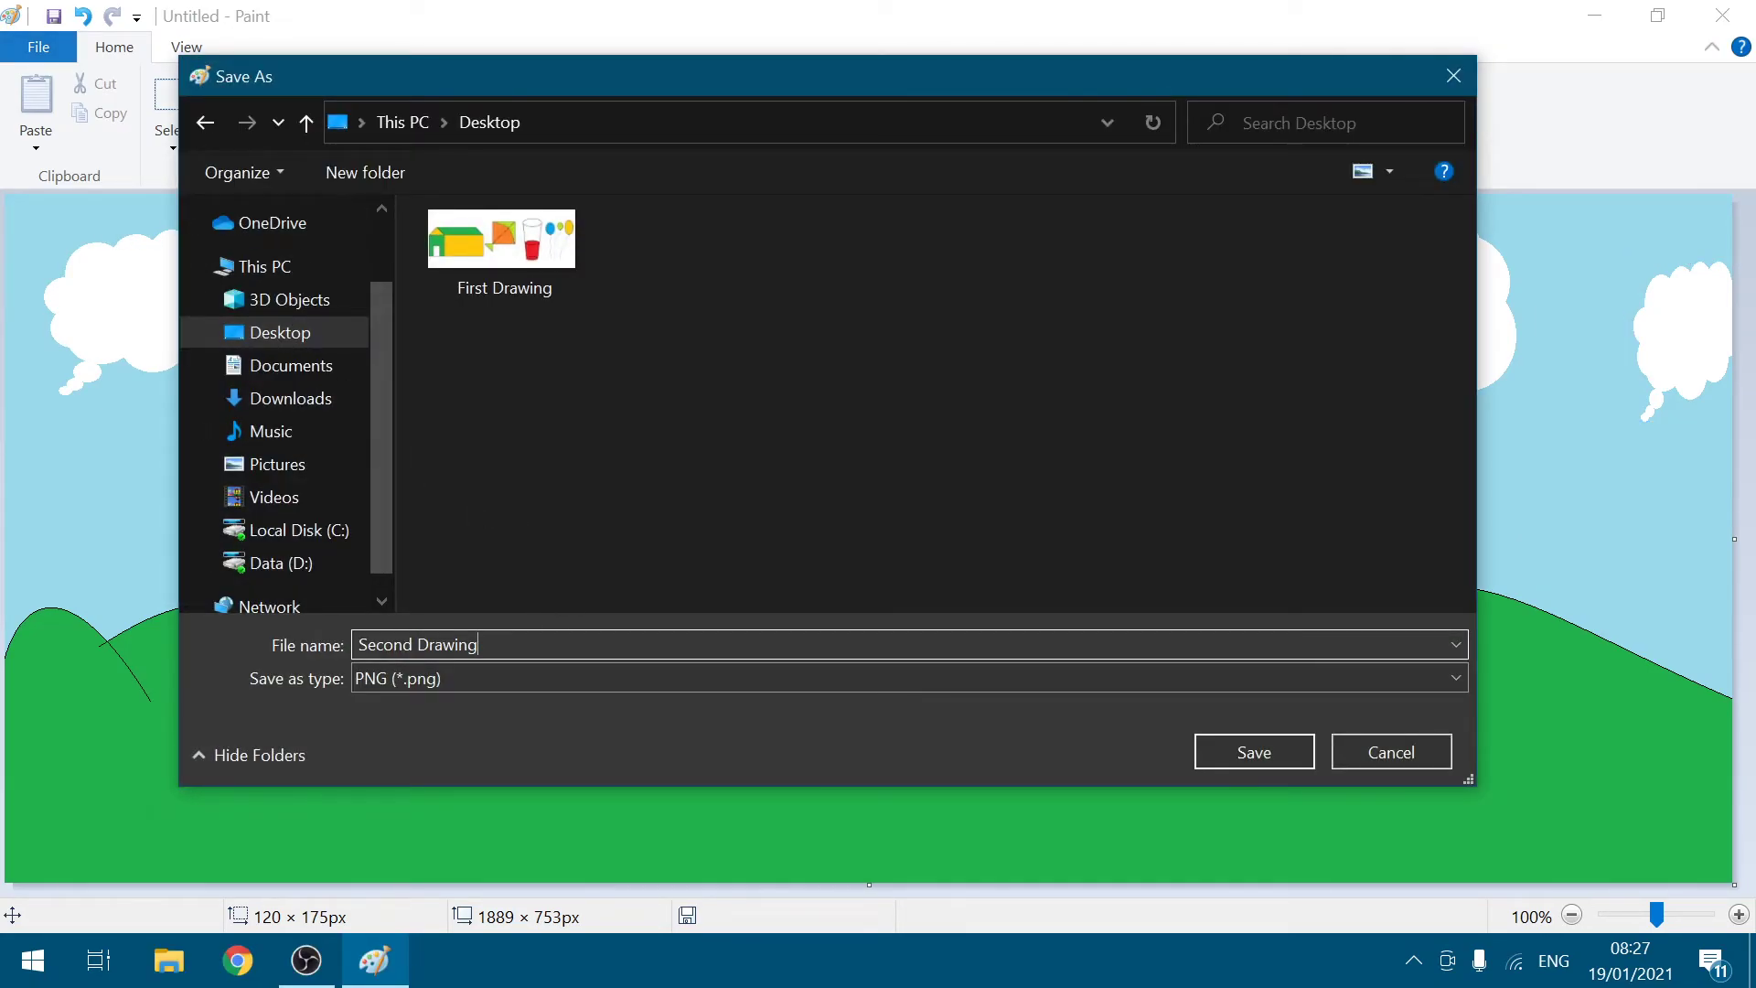
click(1265, 752)
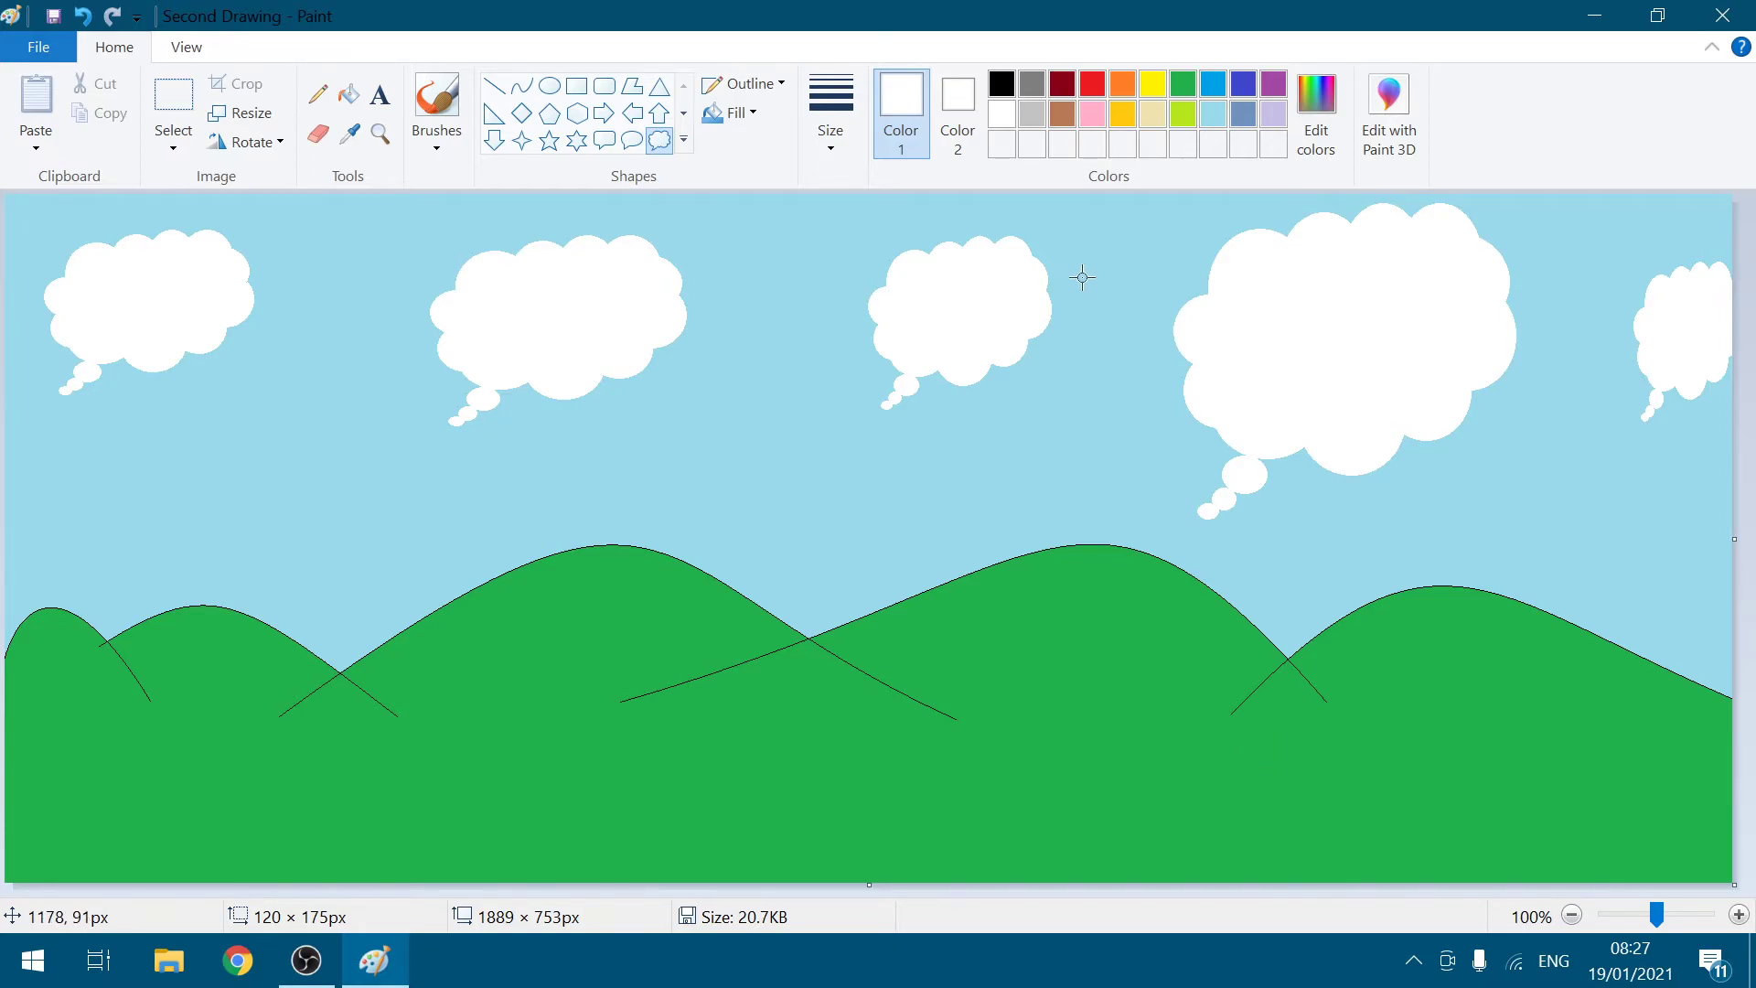
Step: Copy the second cloud from the left with a selection about 371 × 299 px and paste the duplicate over the third cloud
click(184, 99)
drag(392, 204, 731, 477)
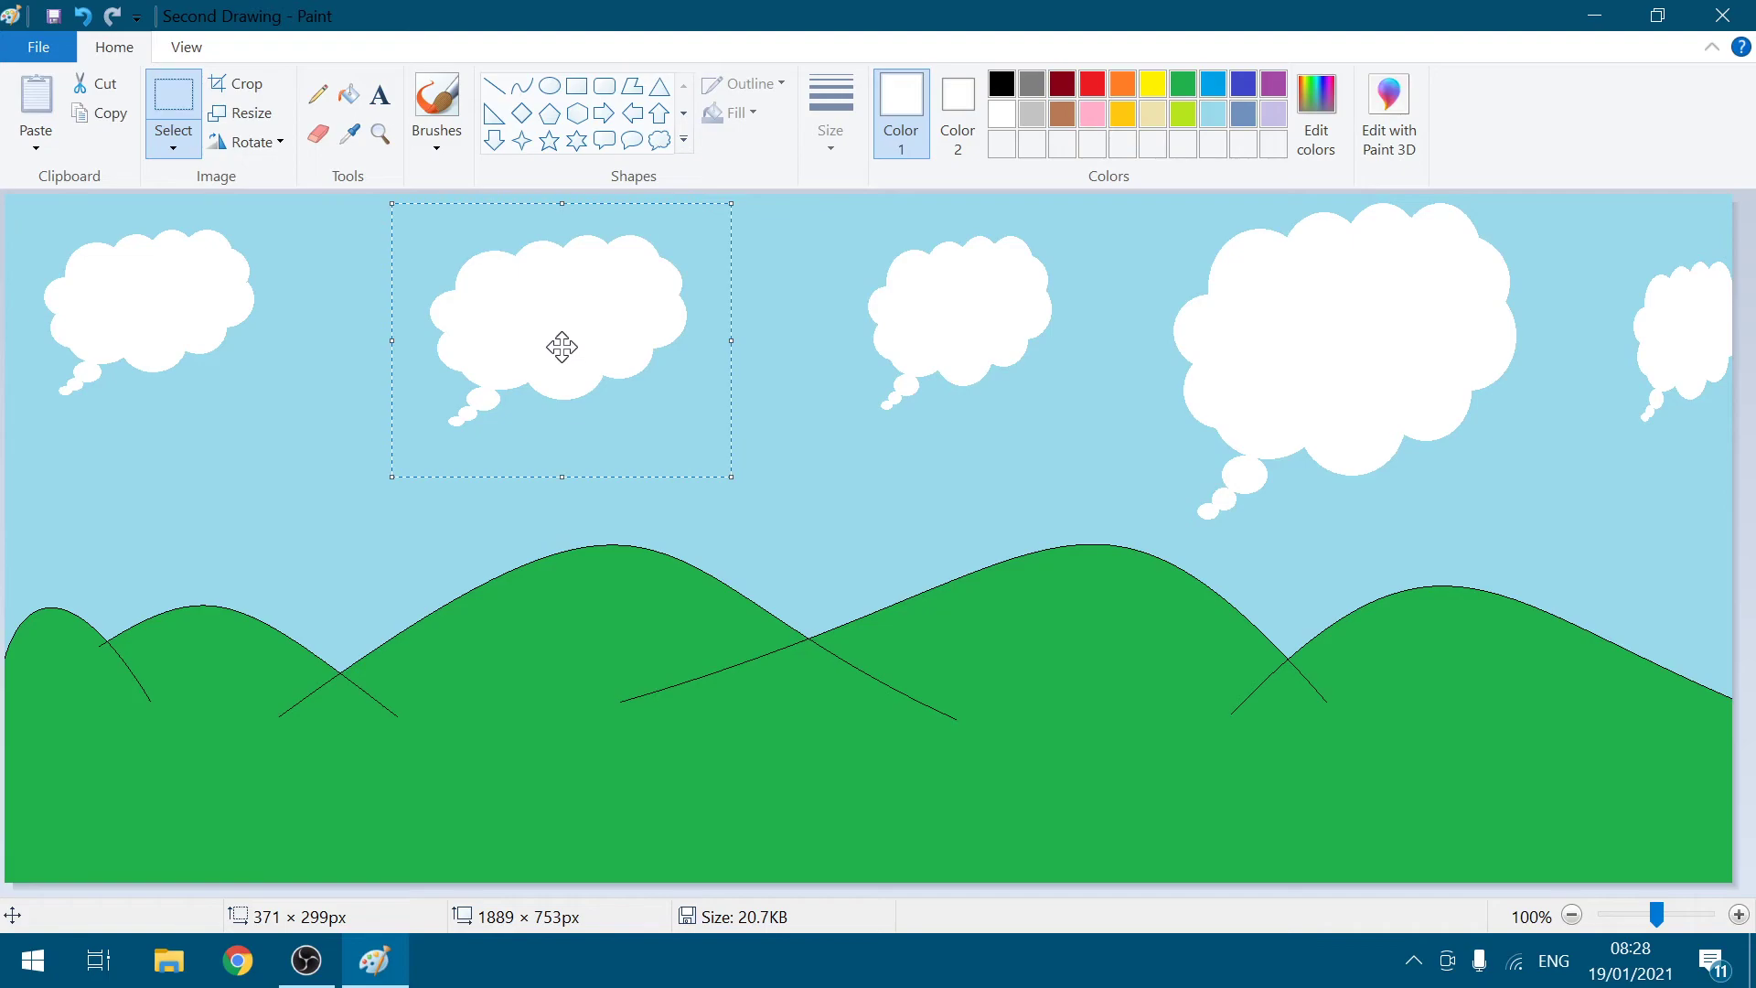
click(119, 128)
click(36, 101)
drag(137, 282, 908, 311)
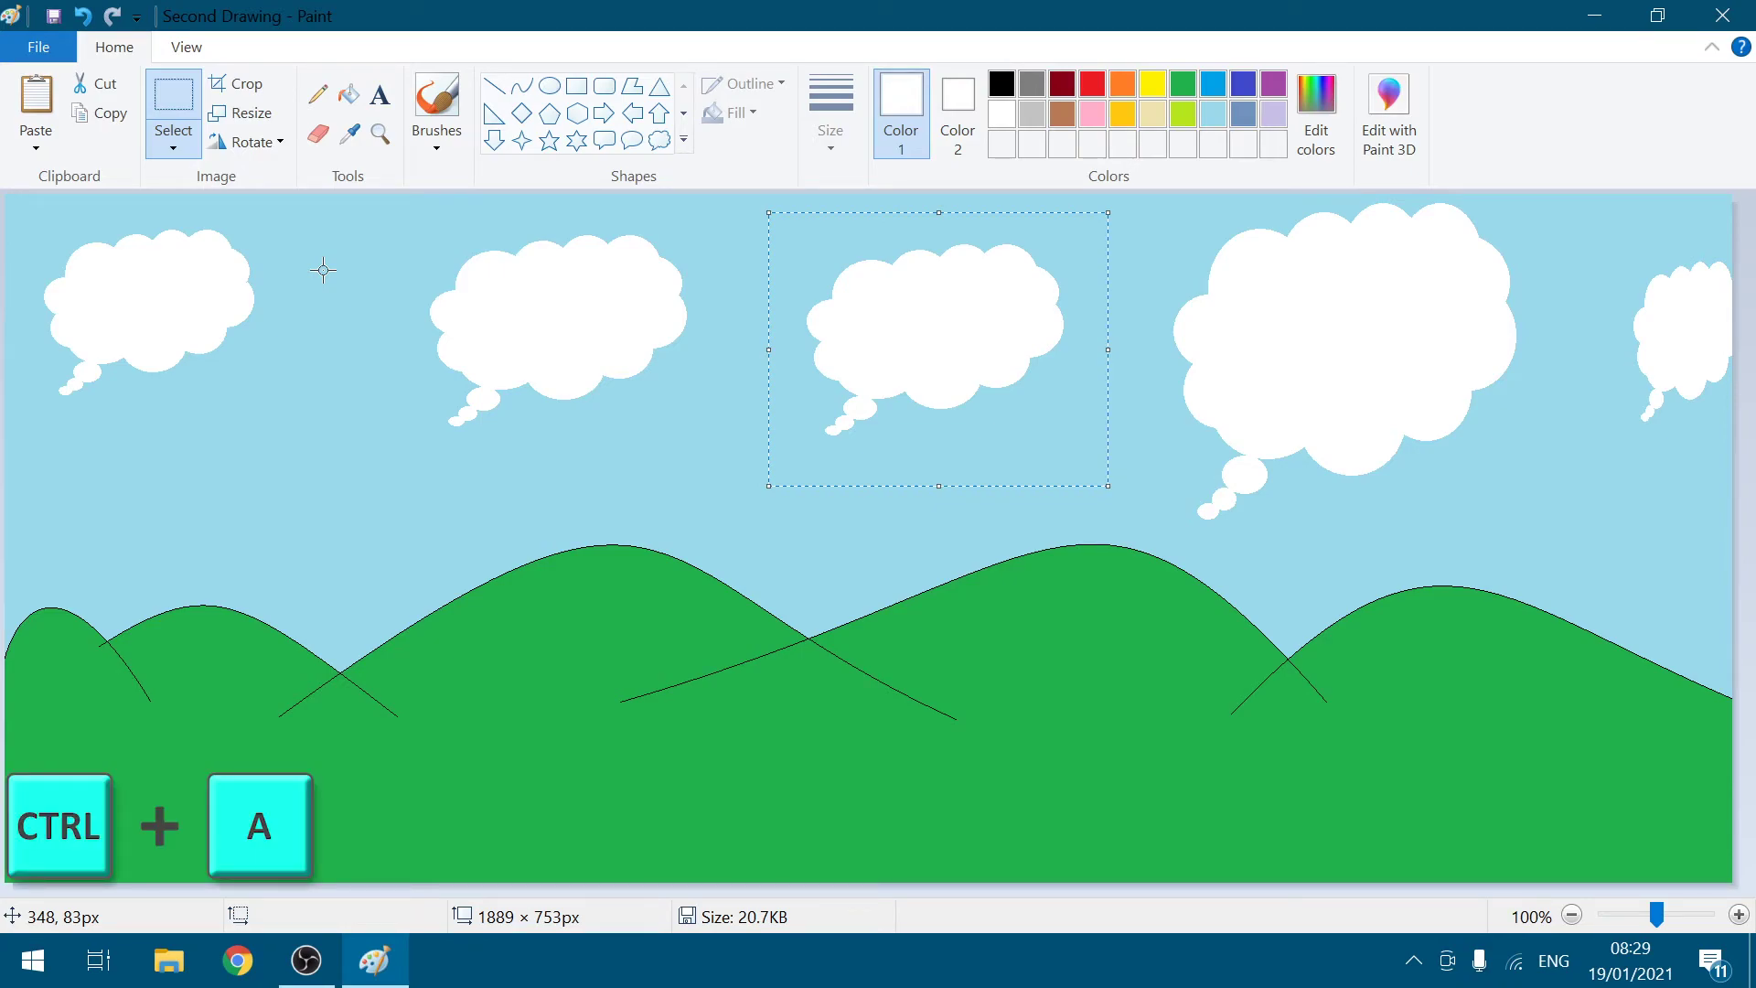
Step: Select the entire picture and delete it to clear the canvas
key(ctrl+a)
key(Delete)
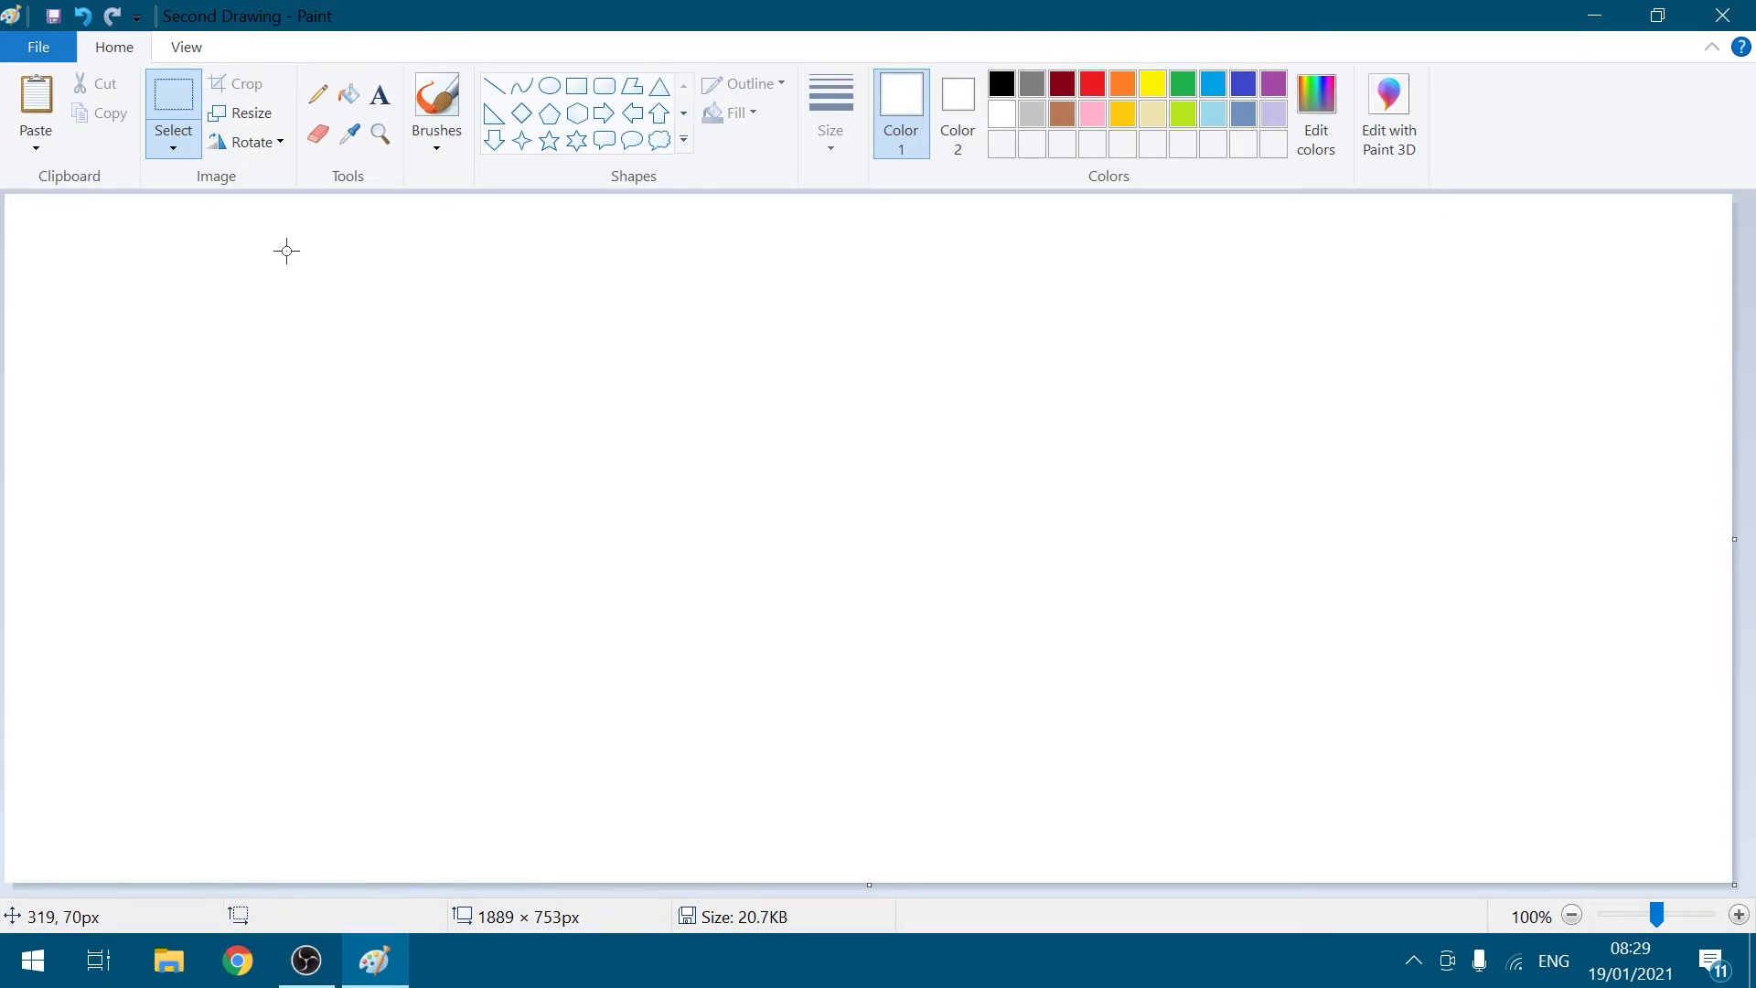
key(ctrl+c)
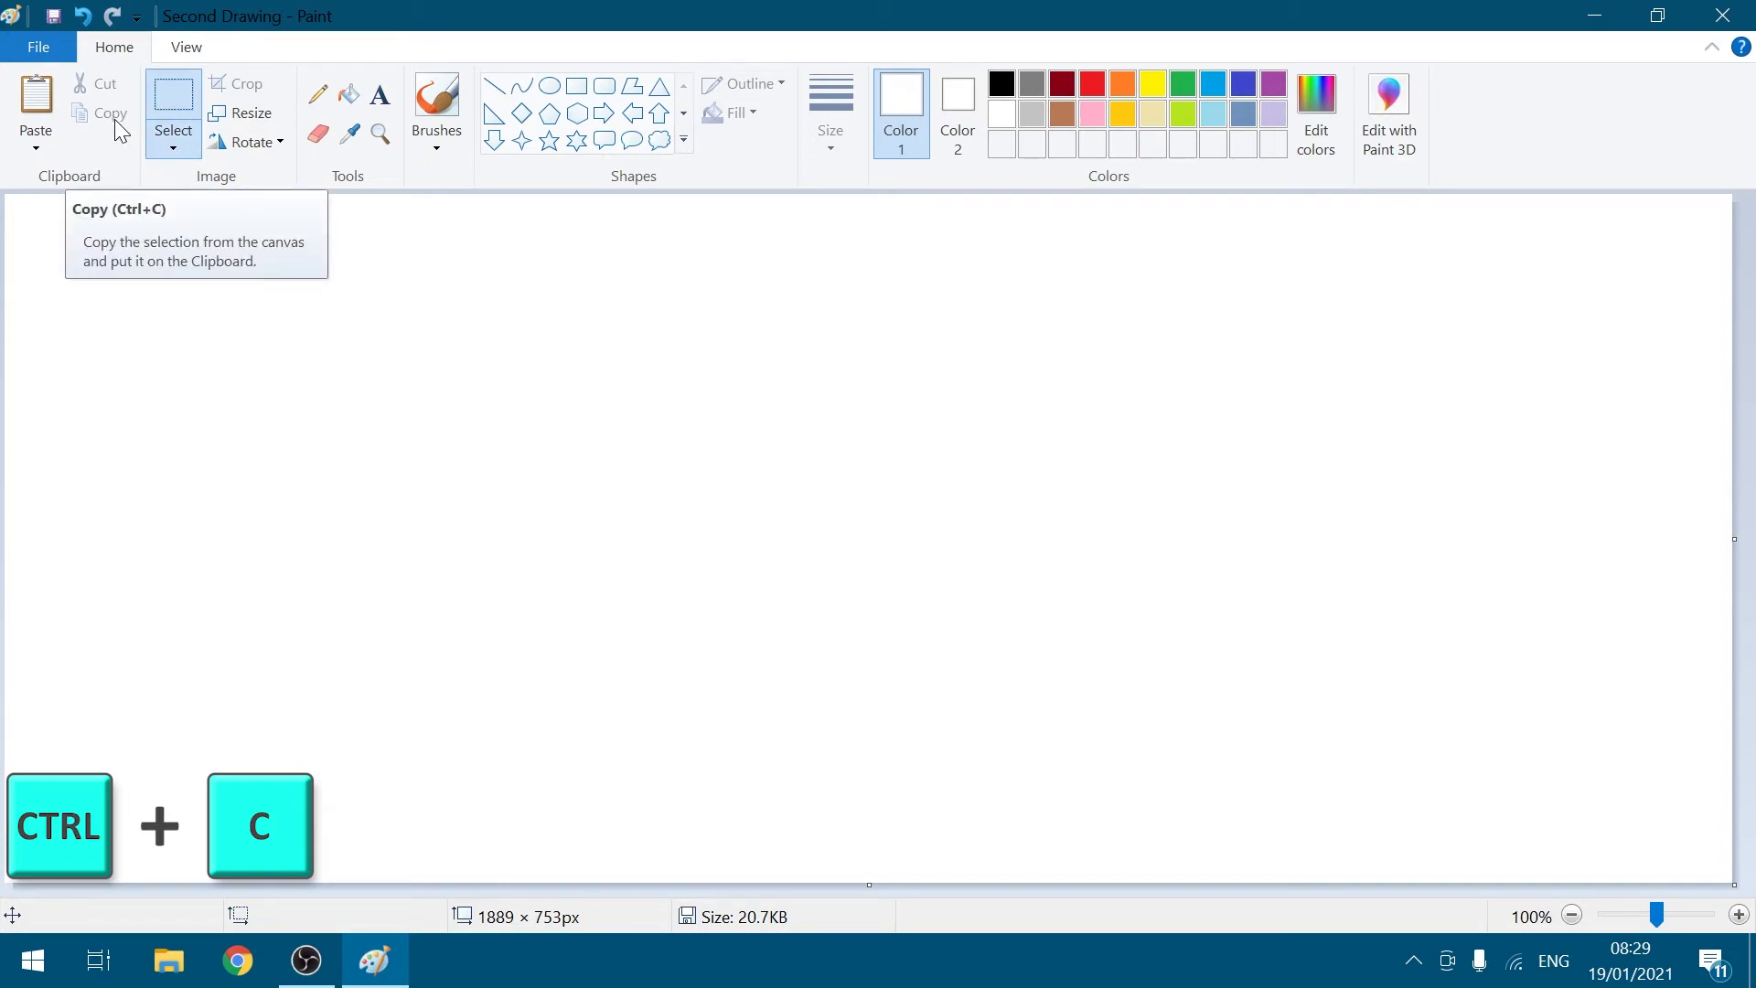
key(ctrl+v)
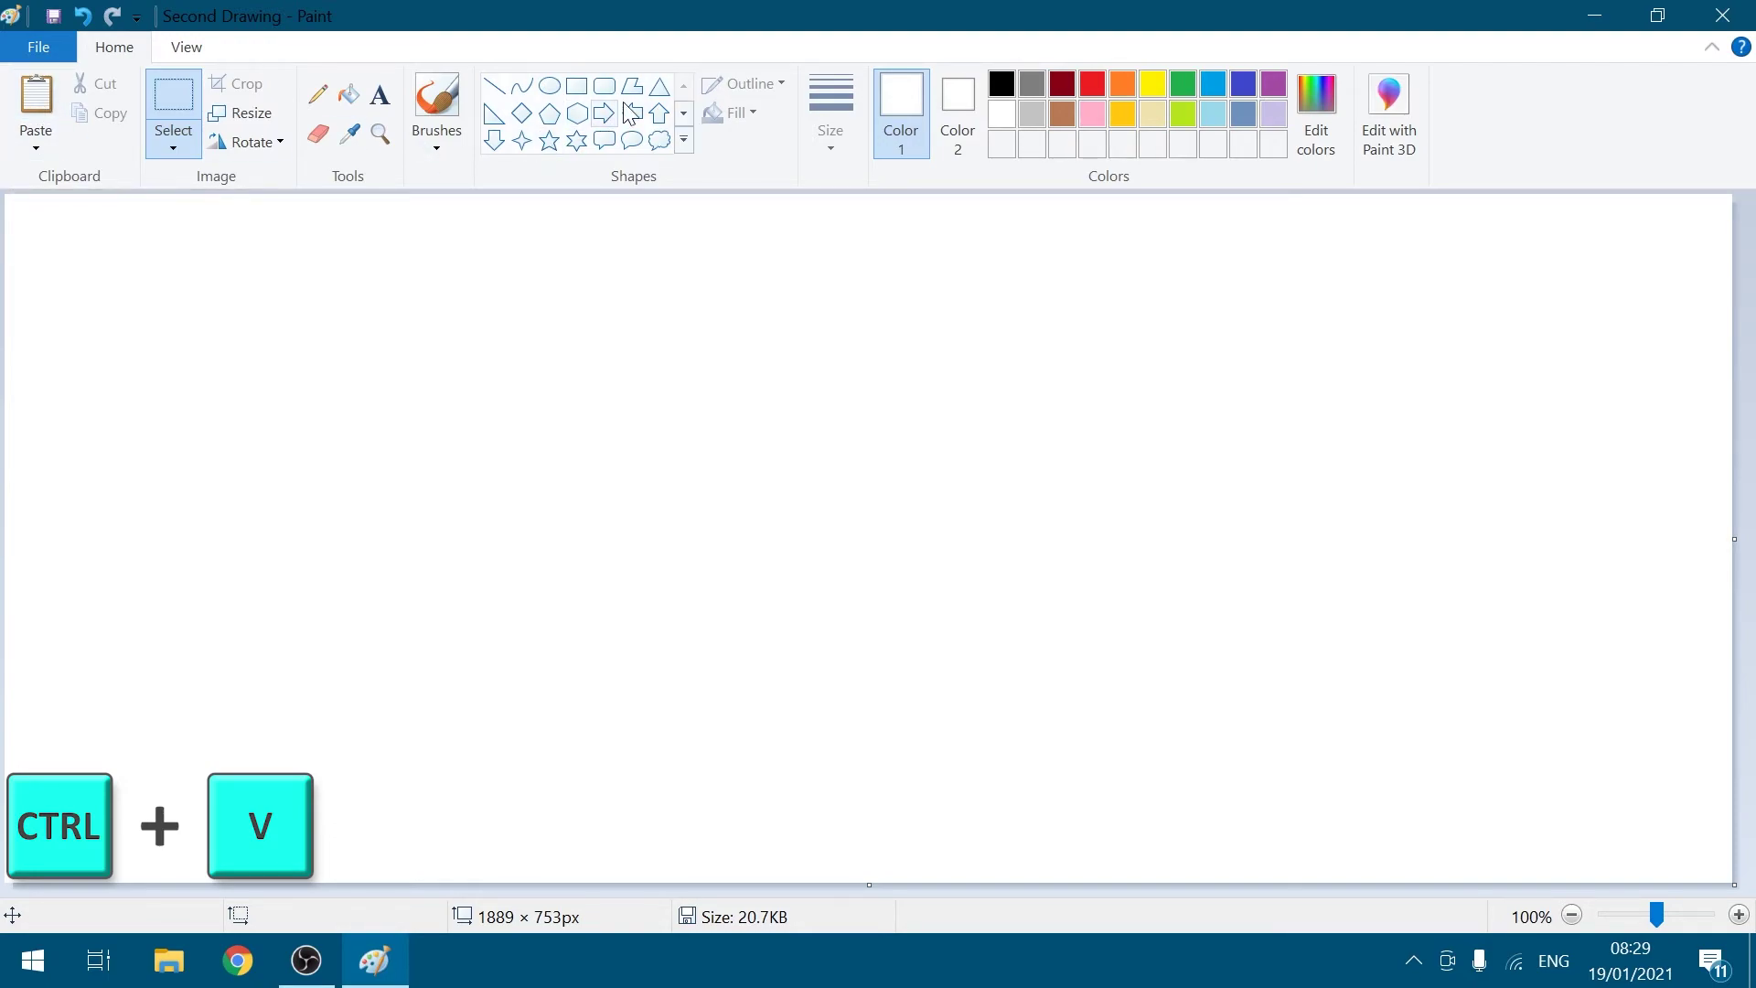
Step: Draw two overlapping red-outlined rectangles, about 166 × 191 px and about 196 × 223 px, in the upper-left part of the canvas
click(576, 87)
drag(410, 348, 495, 407)
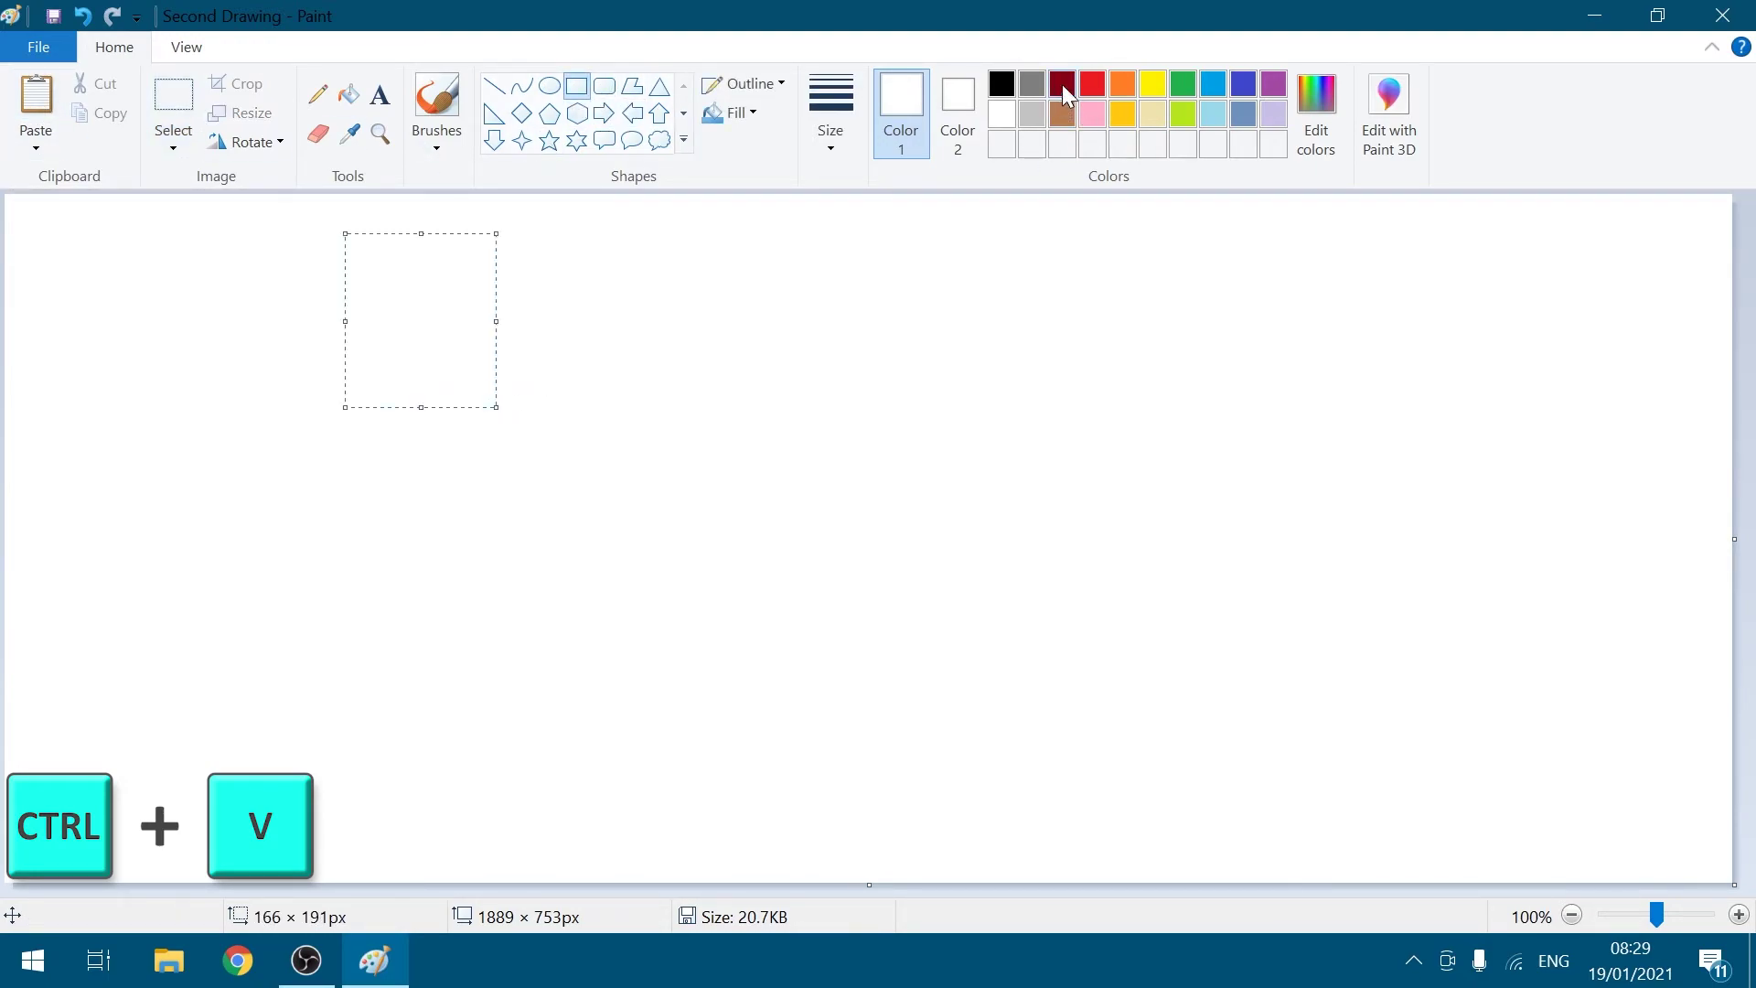
click(1088, 85)
drag(234, 329, 414, 531)
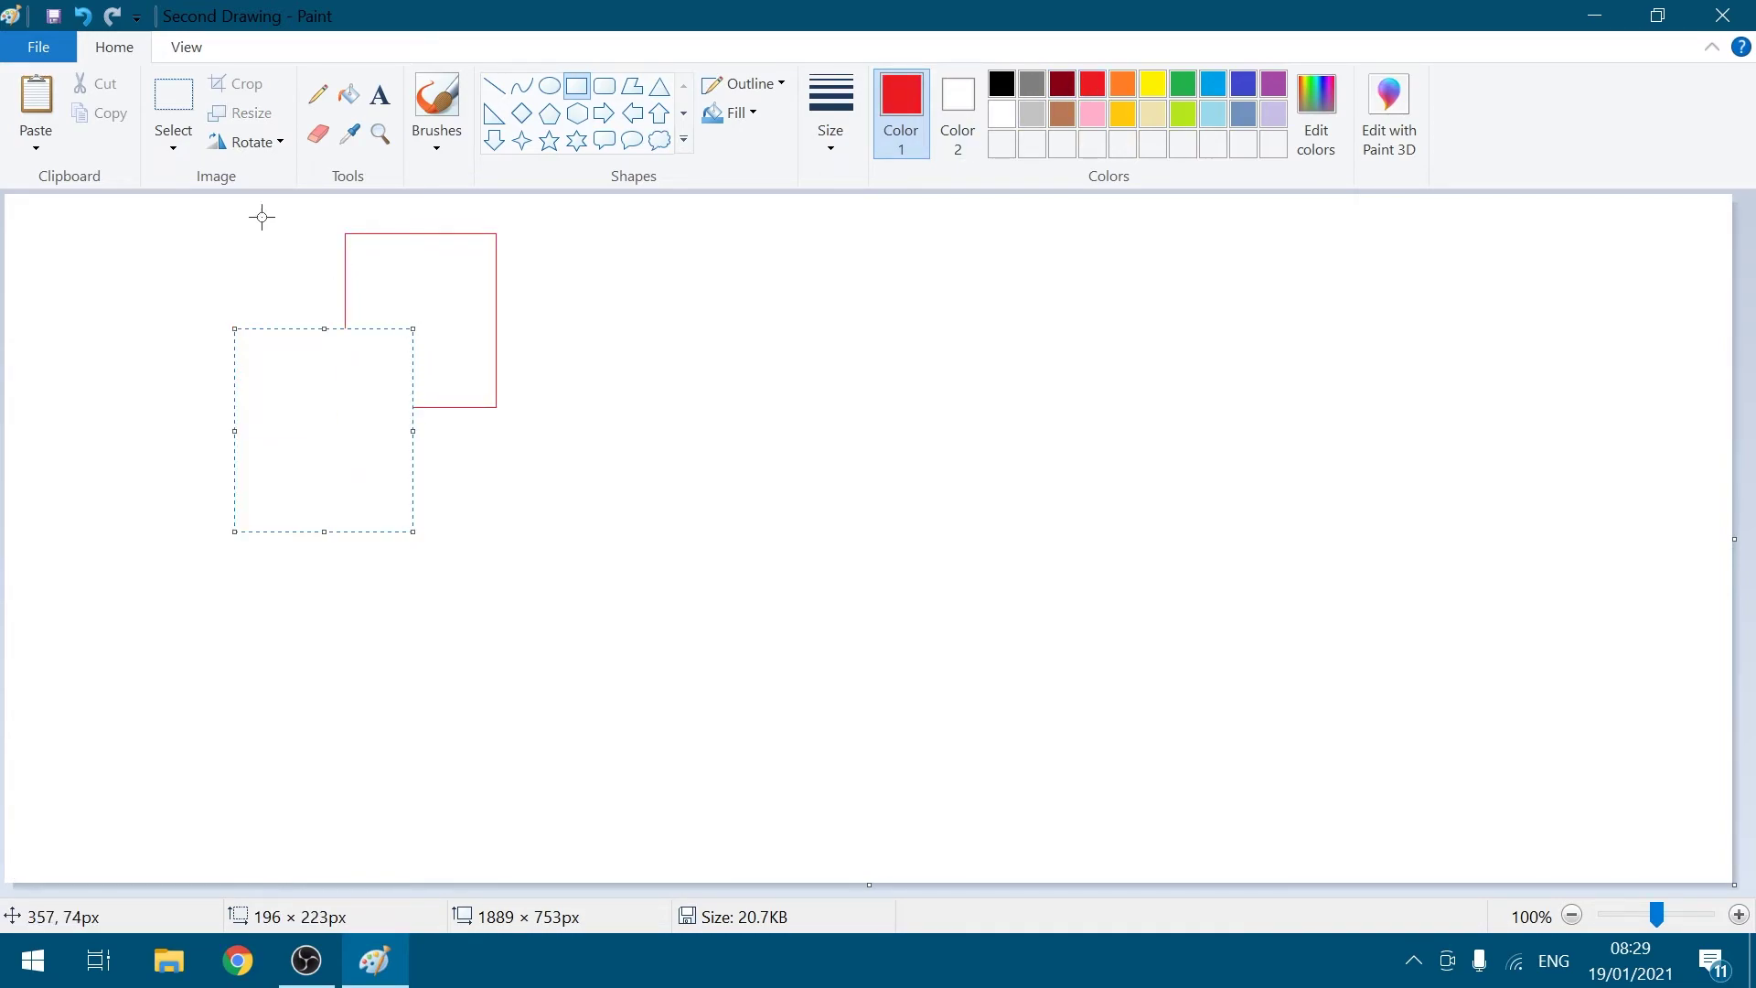
Step: Copy both rectangles with a selection about 400 × 410 px and paste the duplicate pair to the right of the originals
click(172, 96)
drag(179, 205, 546, 580)
key(ctrl+c)
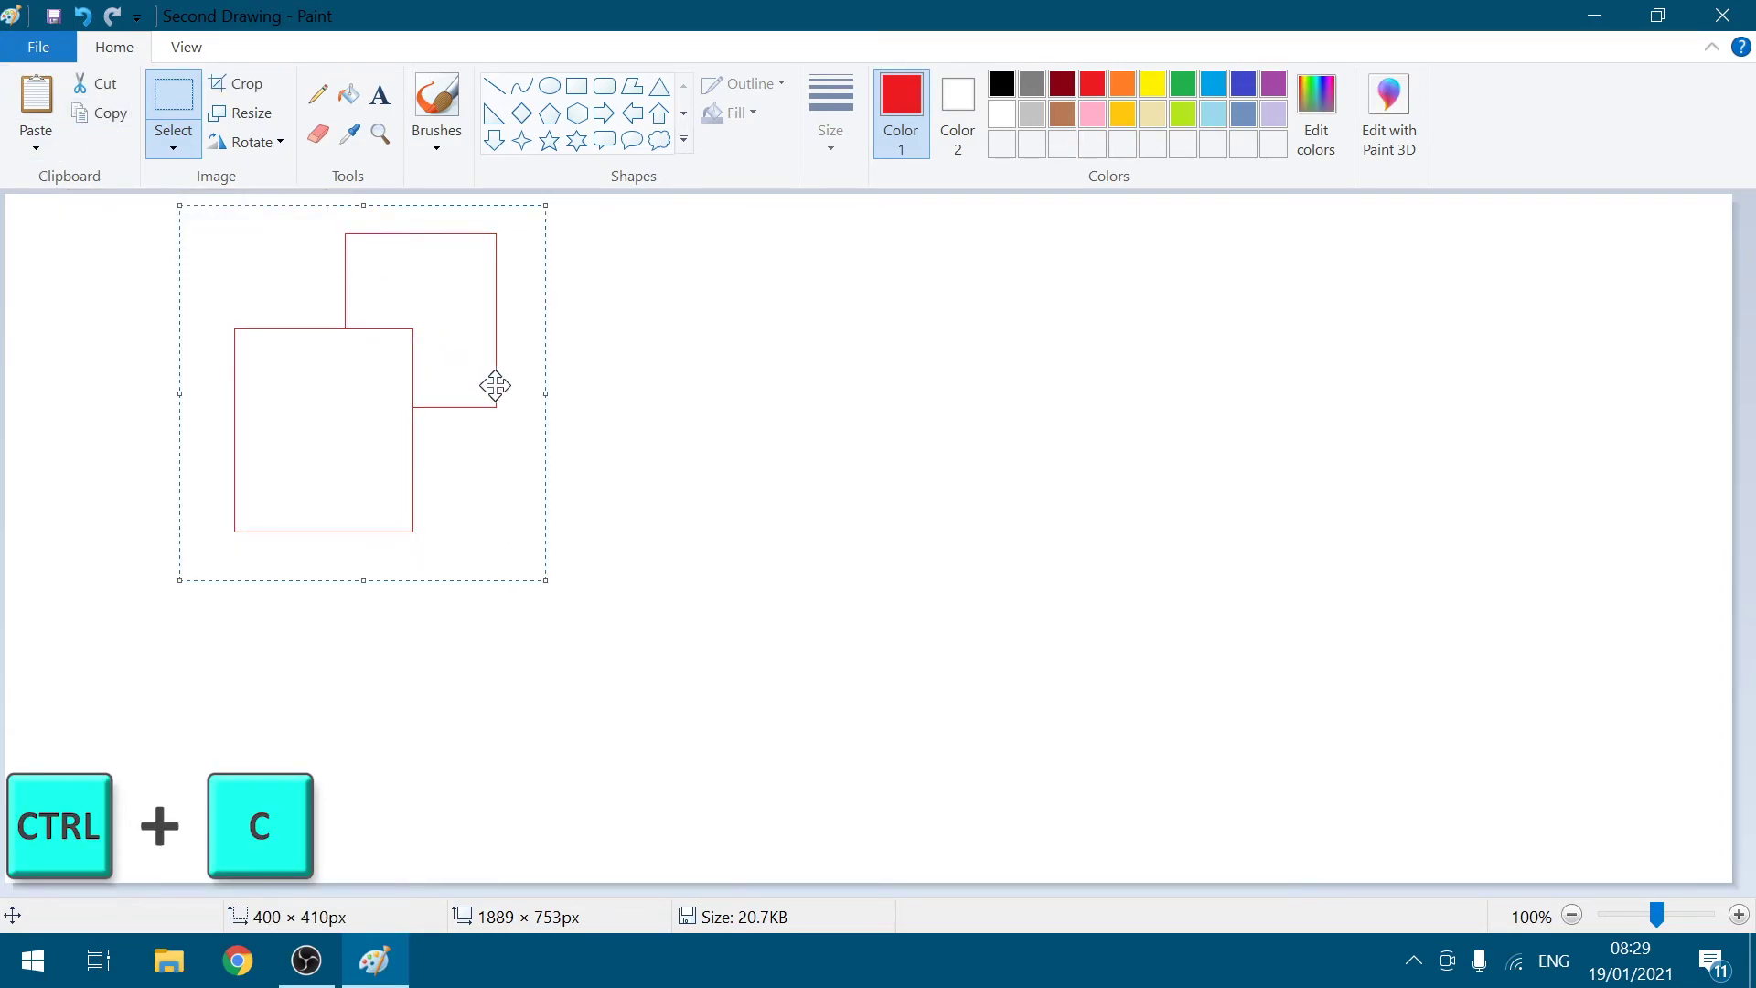
key(ctrl+v)
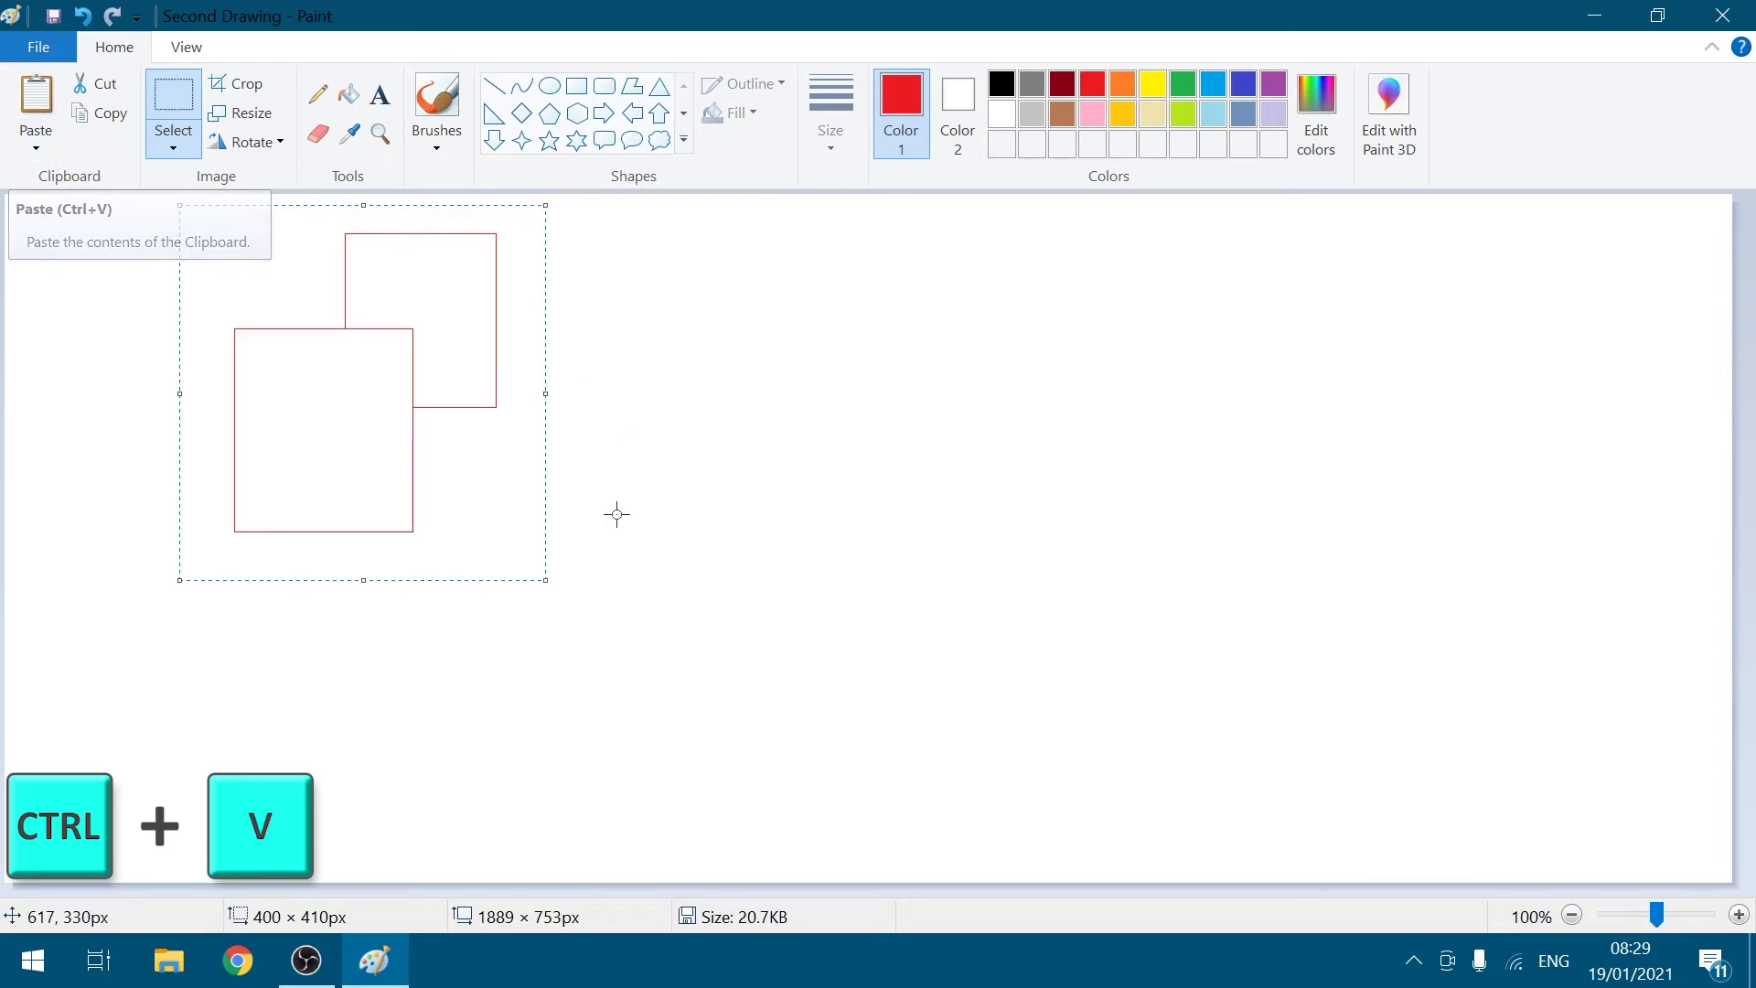
key(ctrl+v)
drag(235, 348, 869, 353)
key(ctrl+c)
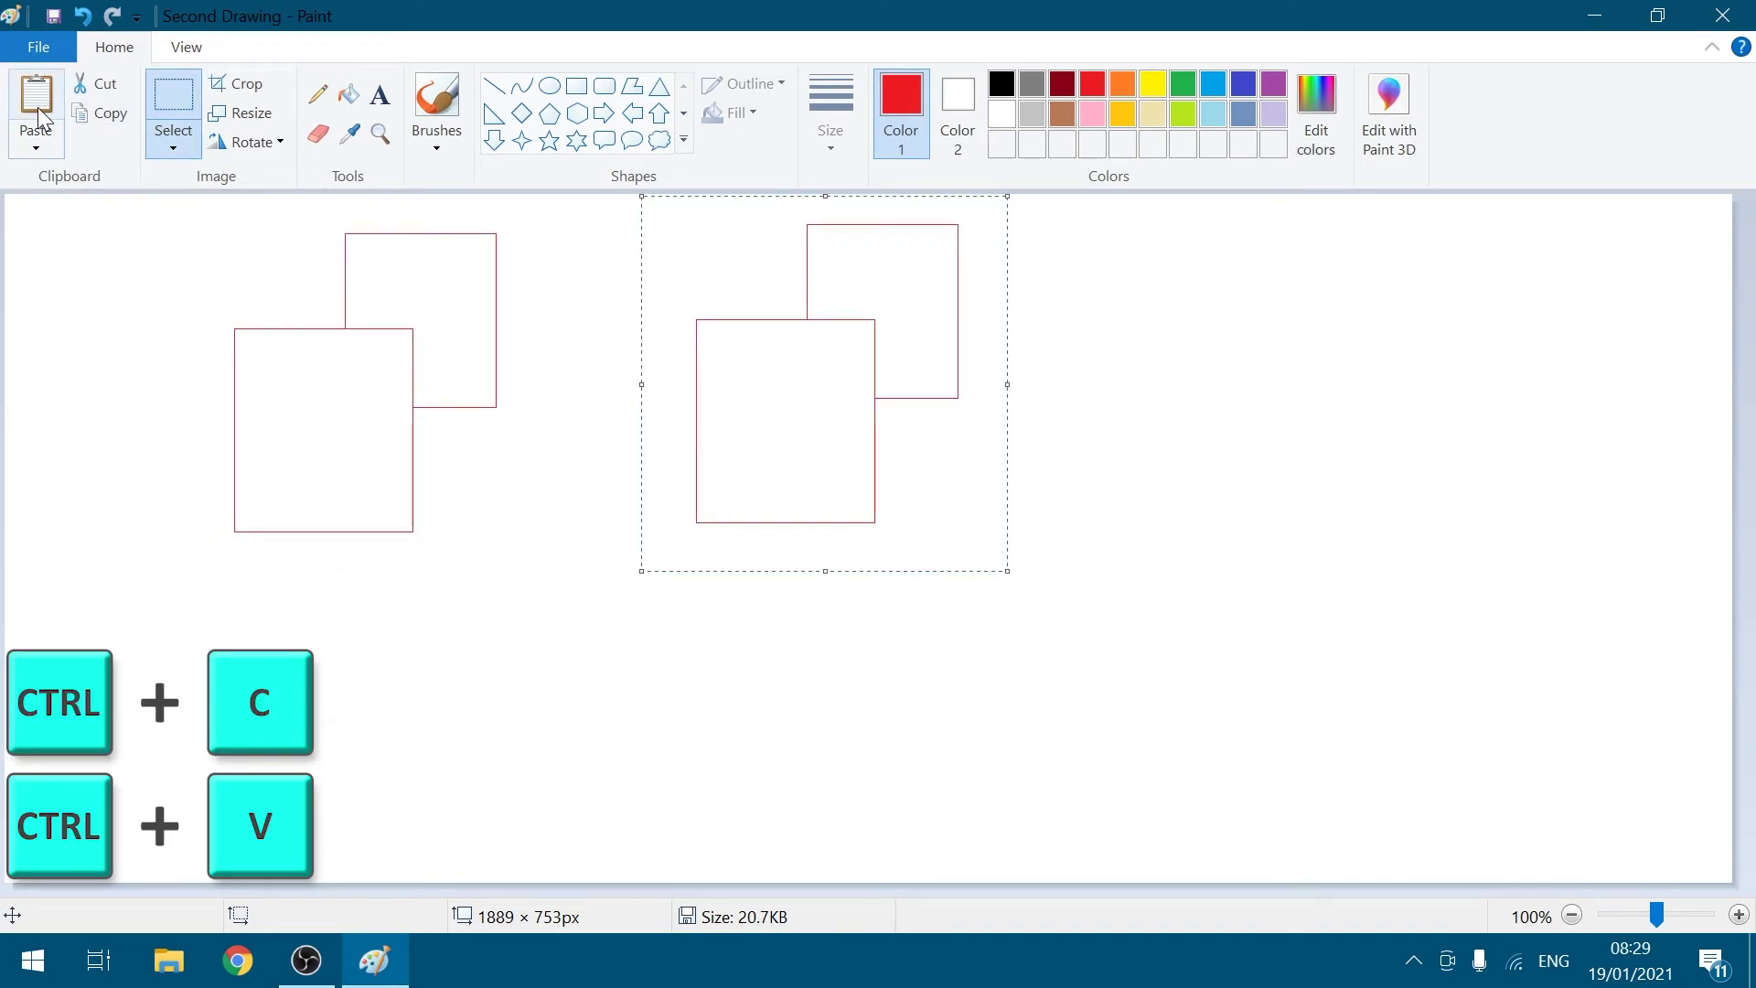
Step: Cut the original rectangle pair with a selection about 451 × 397 px and paste it to the right of the duplicate pair
drag(170, 202, 583, 565)
key(ctrl+x)
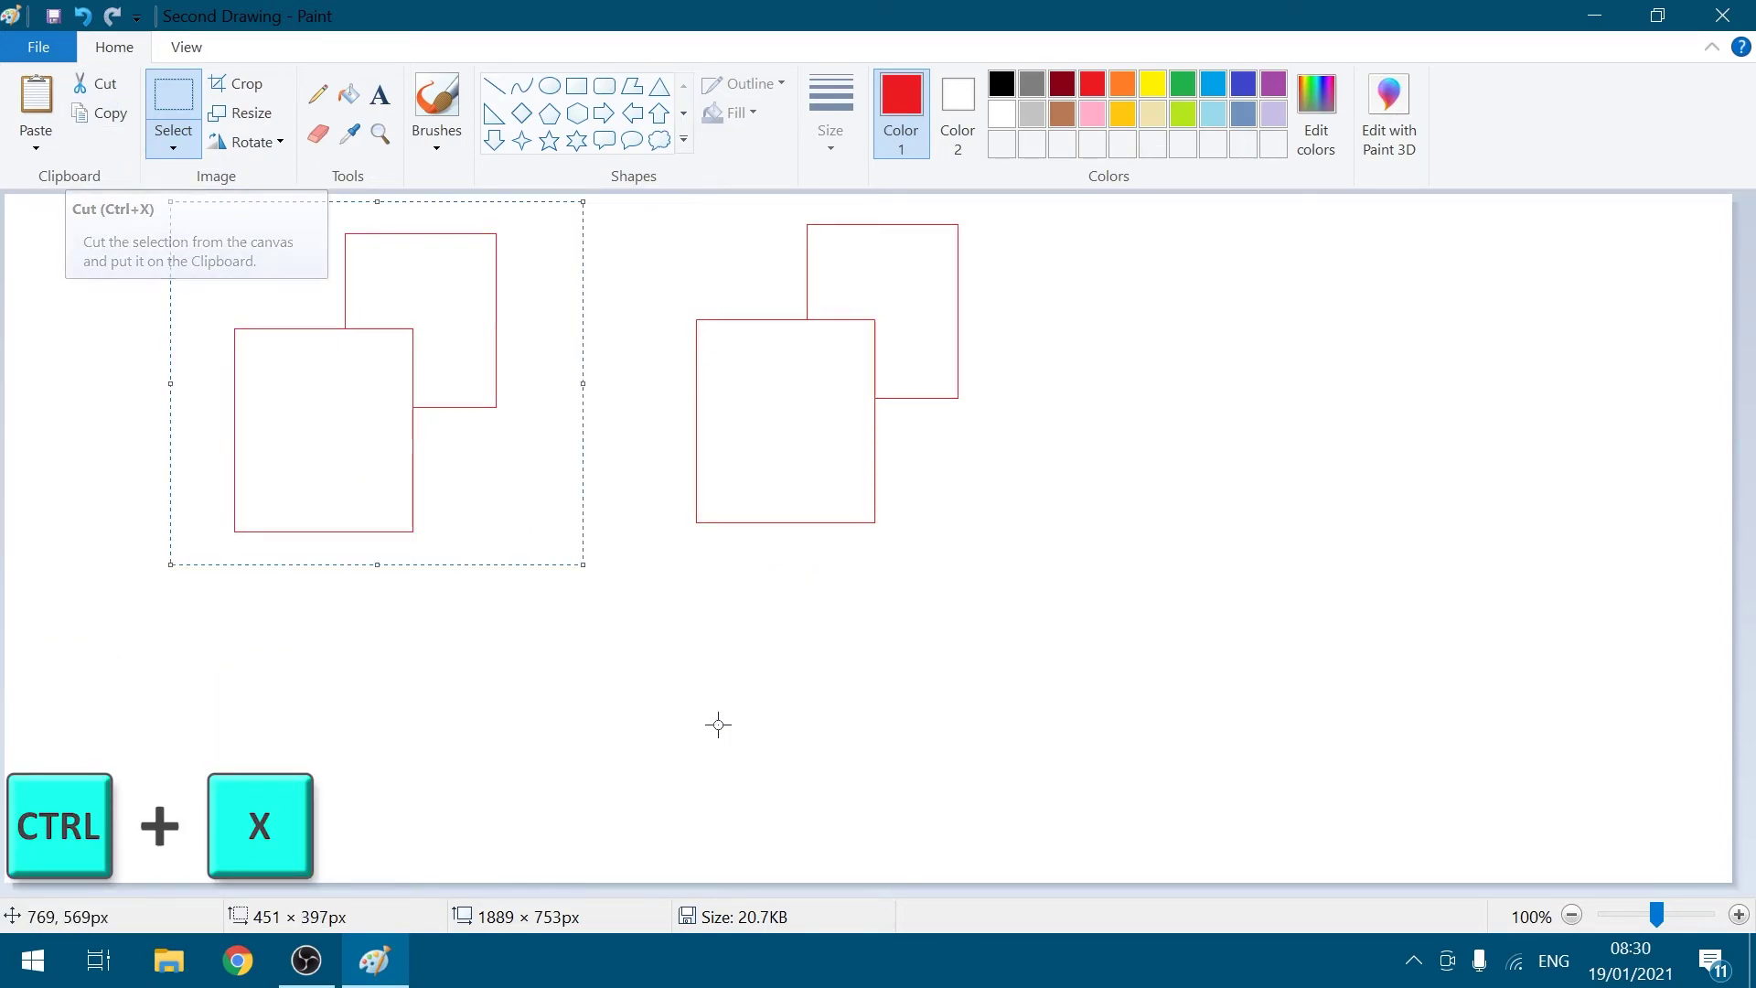
key(ctrl+x)
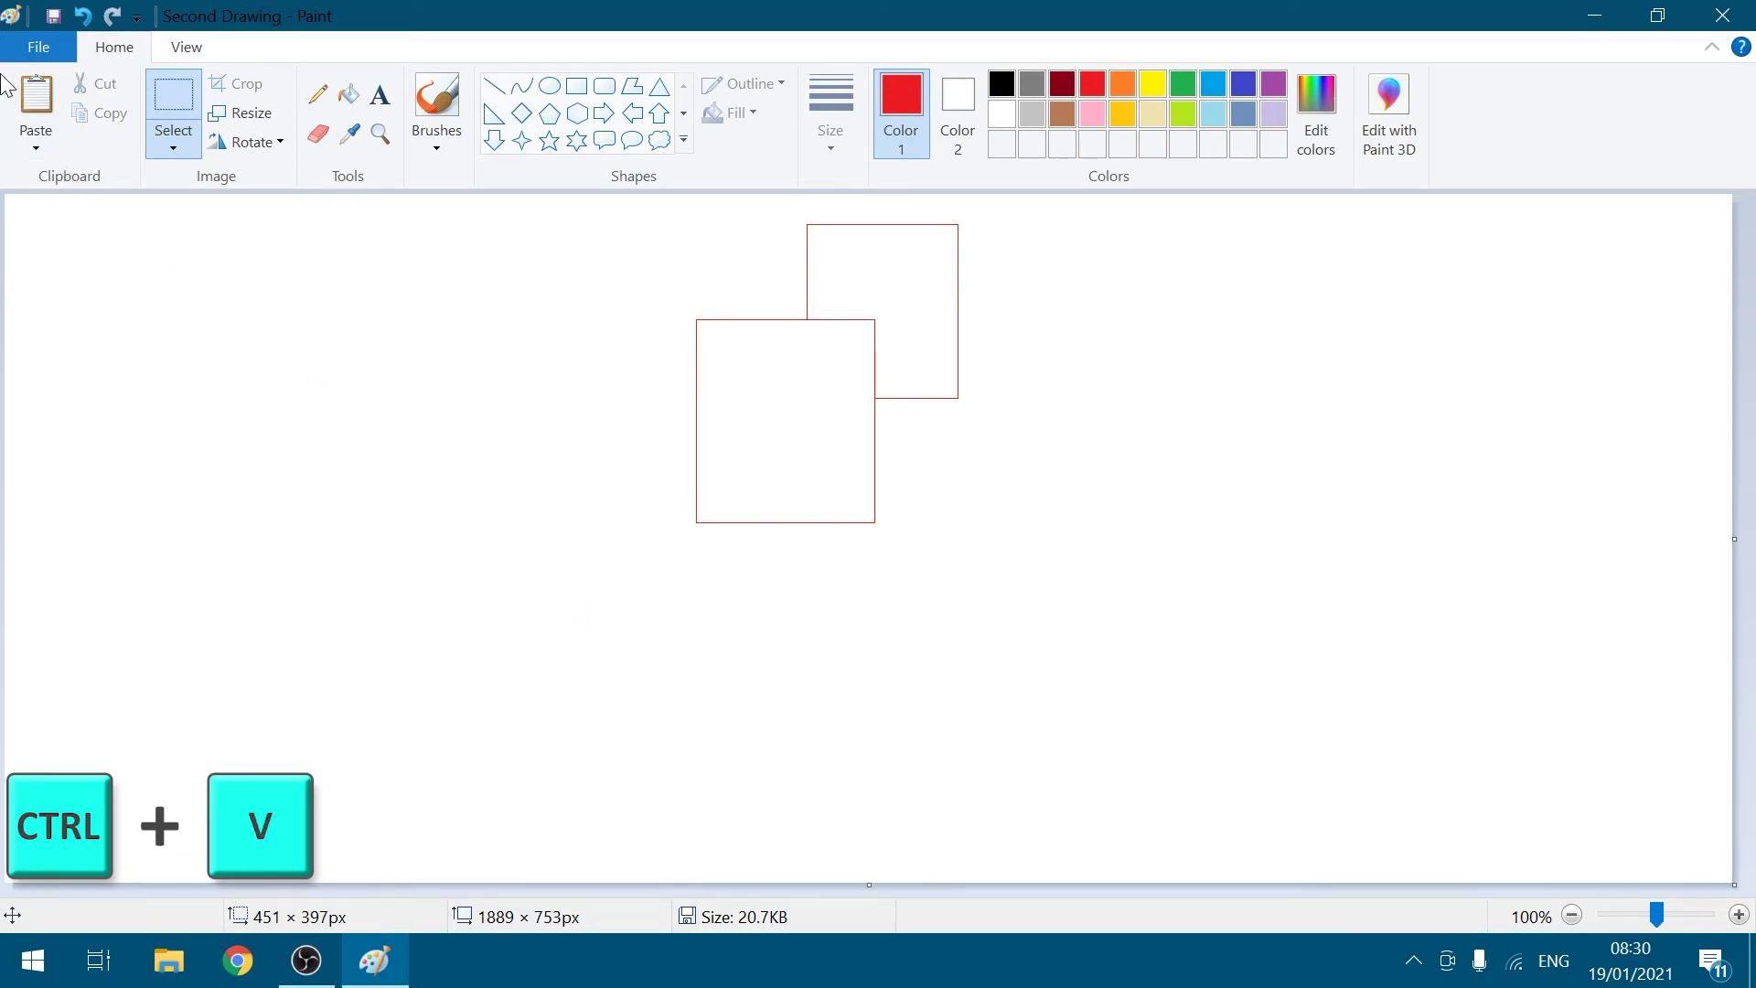
key(ctrl+v)
drag(250, 403, 1263, 421)
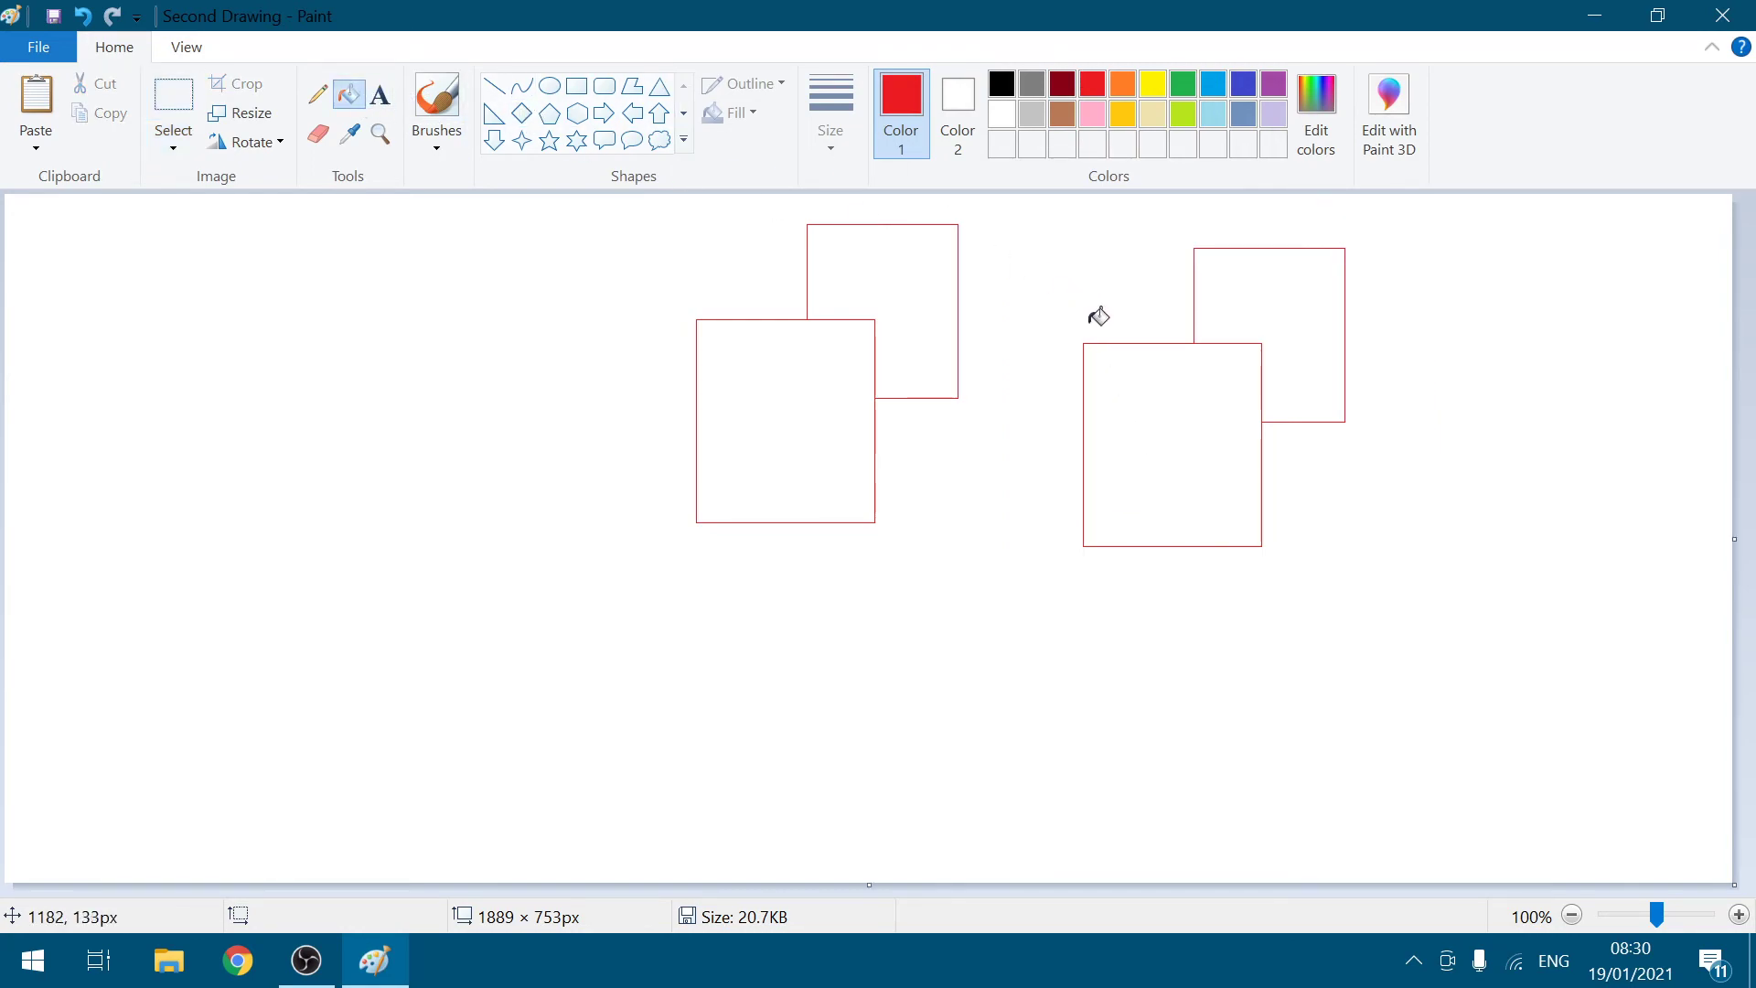
Step: Fill the right pair's front rectangle and the left pair's back rectangle with red
click(1171, 392)
click(883, 263)
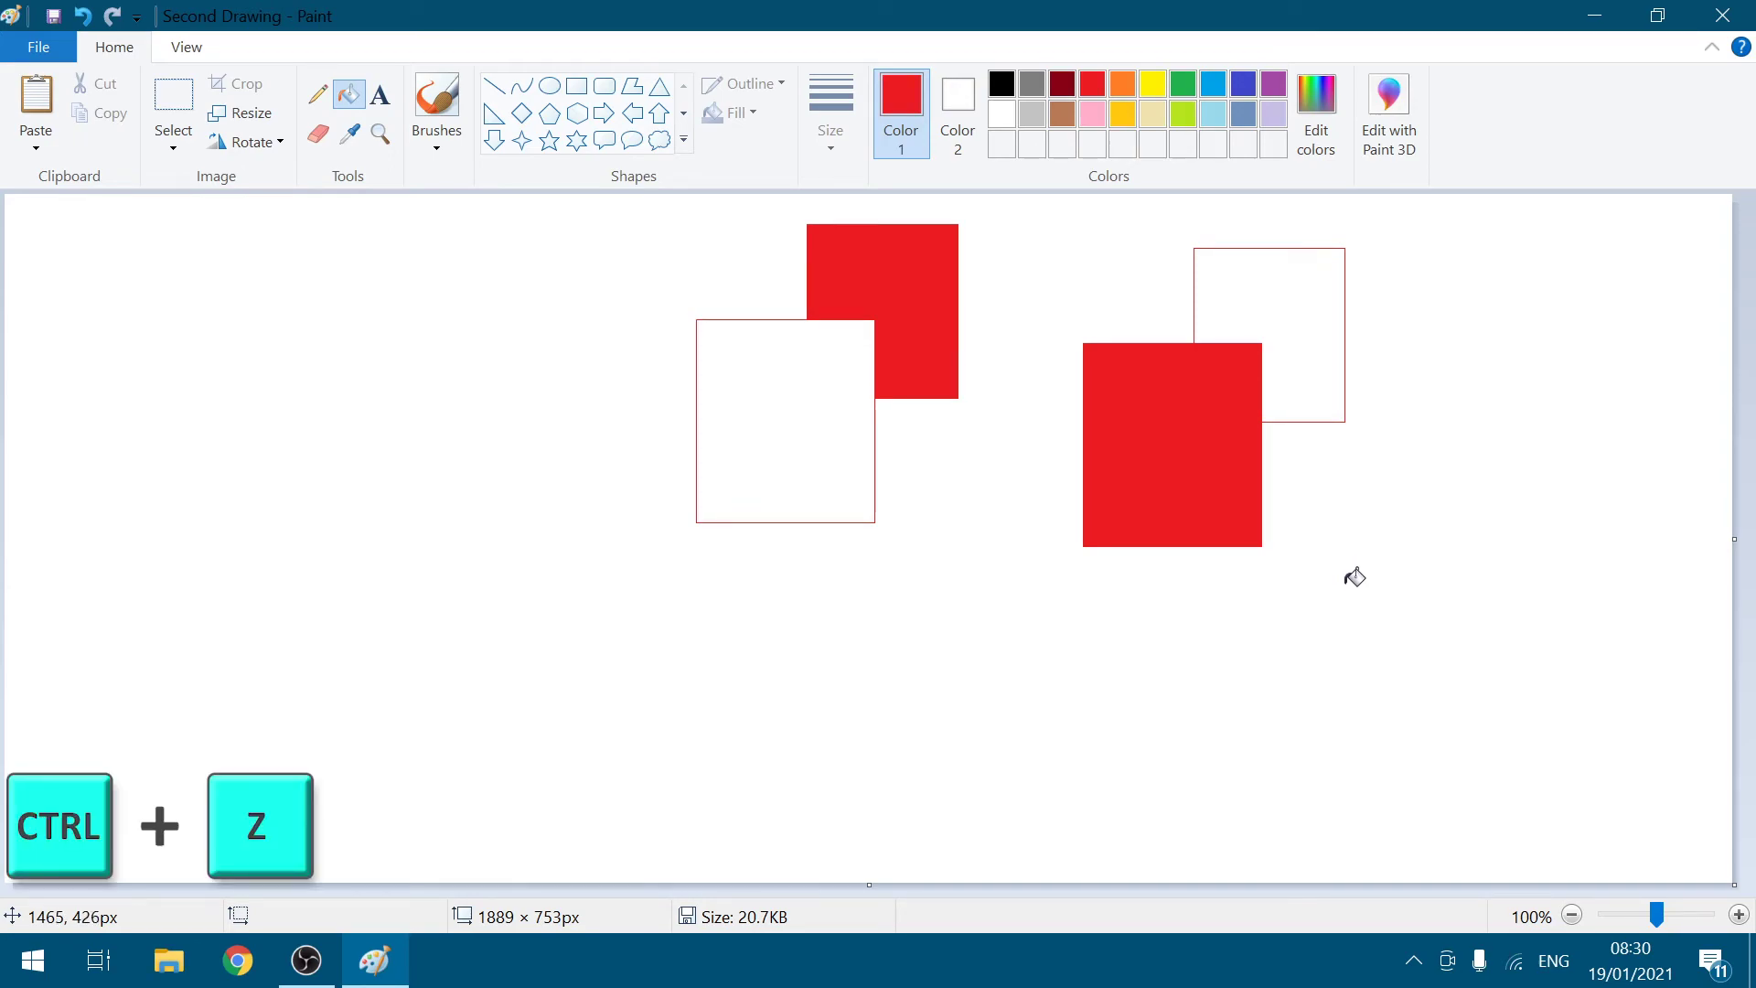
Step: Practise undo and redo on both red fills, ending with only the right pair's front rectangle filled
key(ctrl+z)
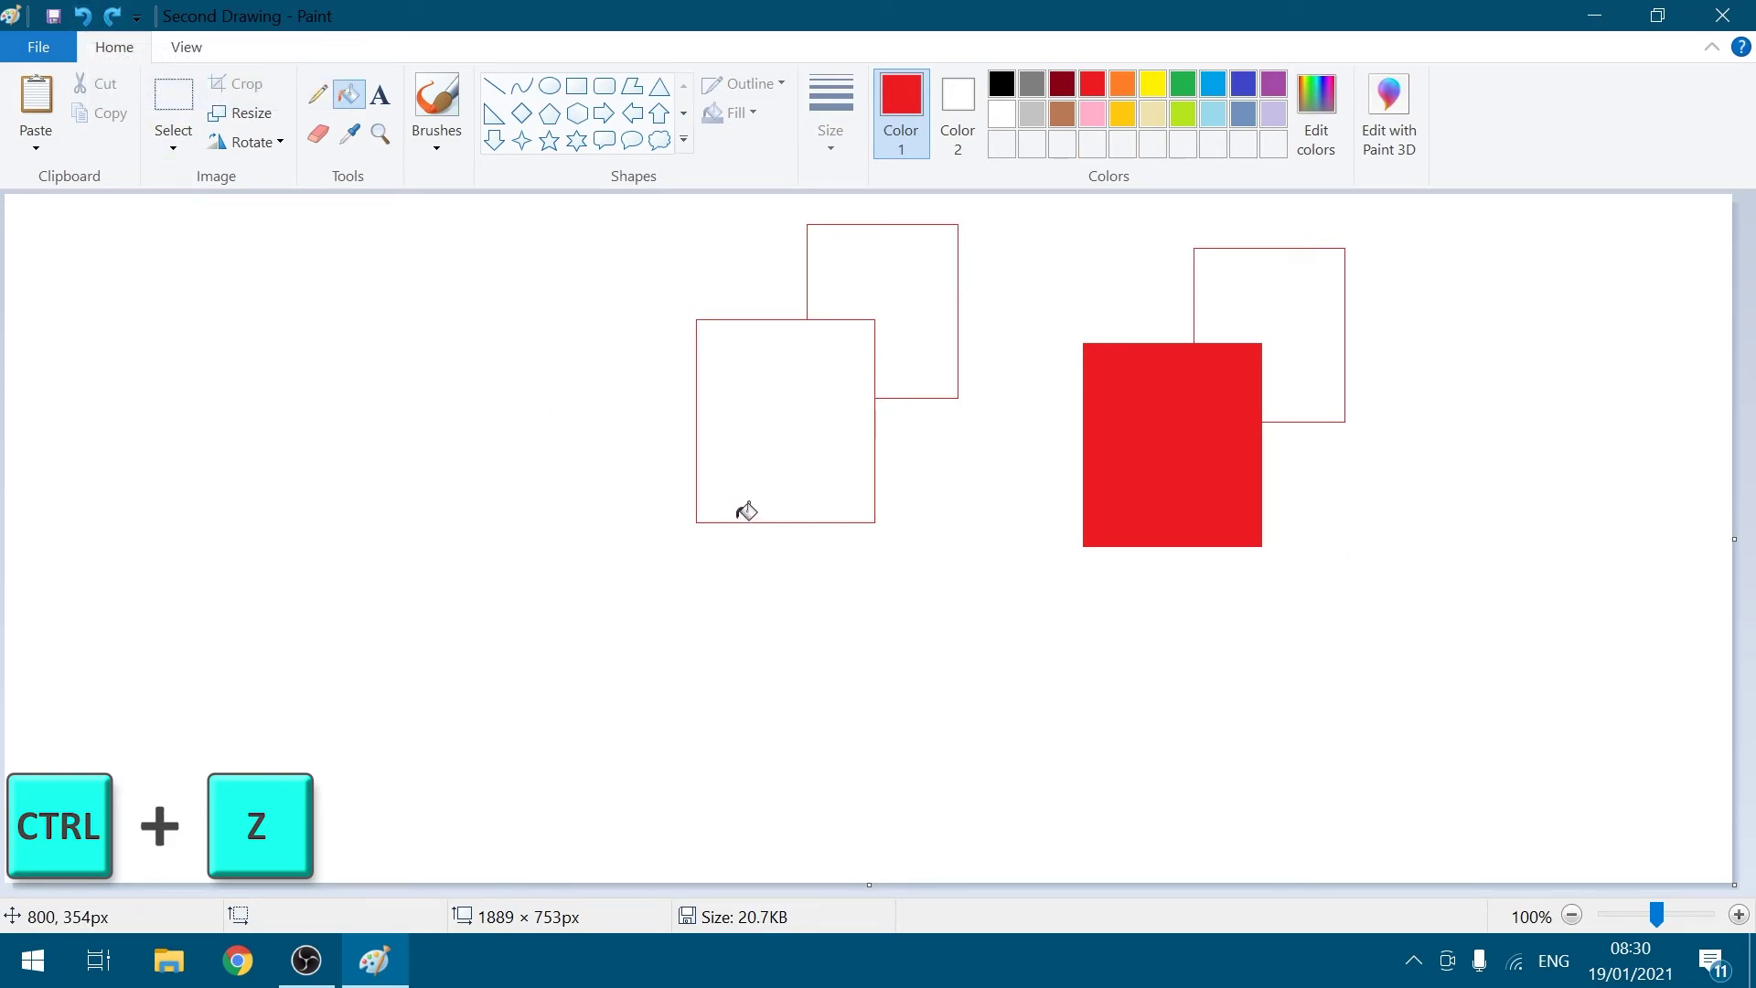
key(ctrl+y)
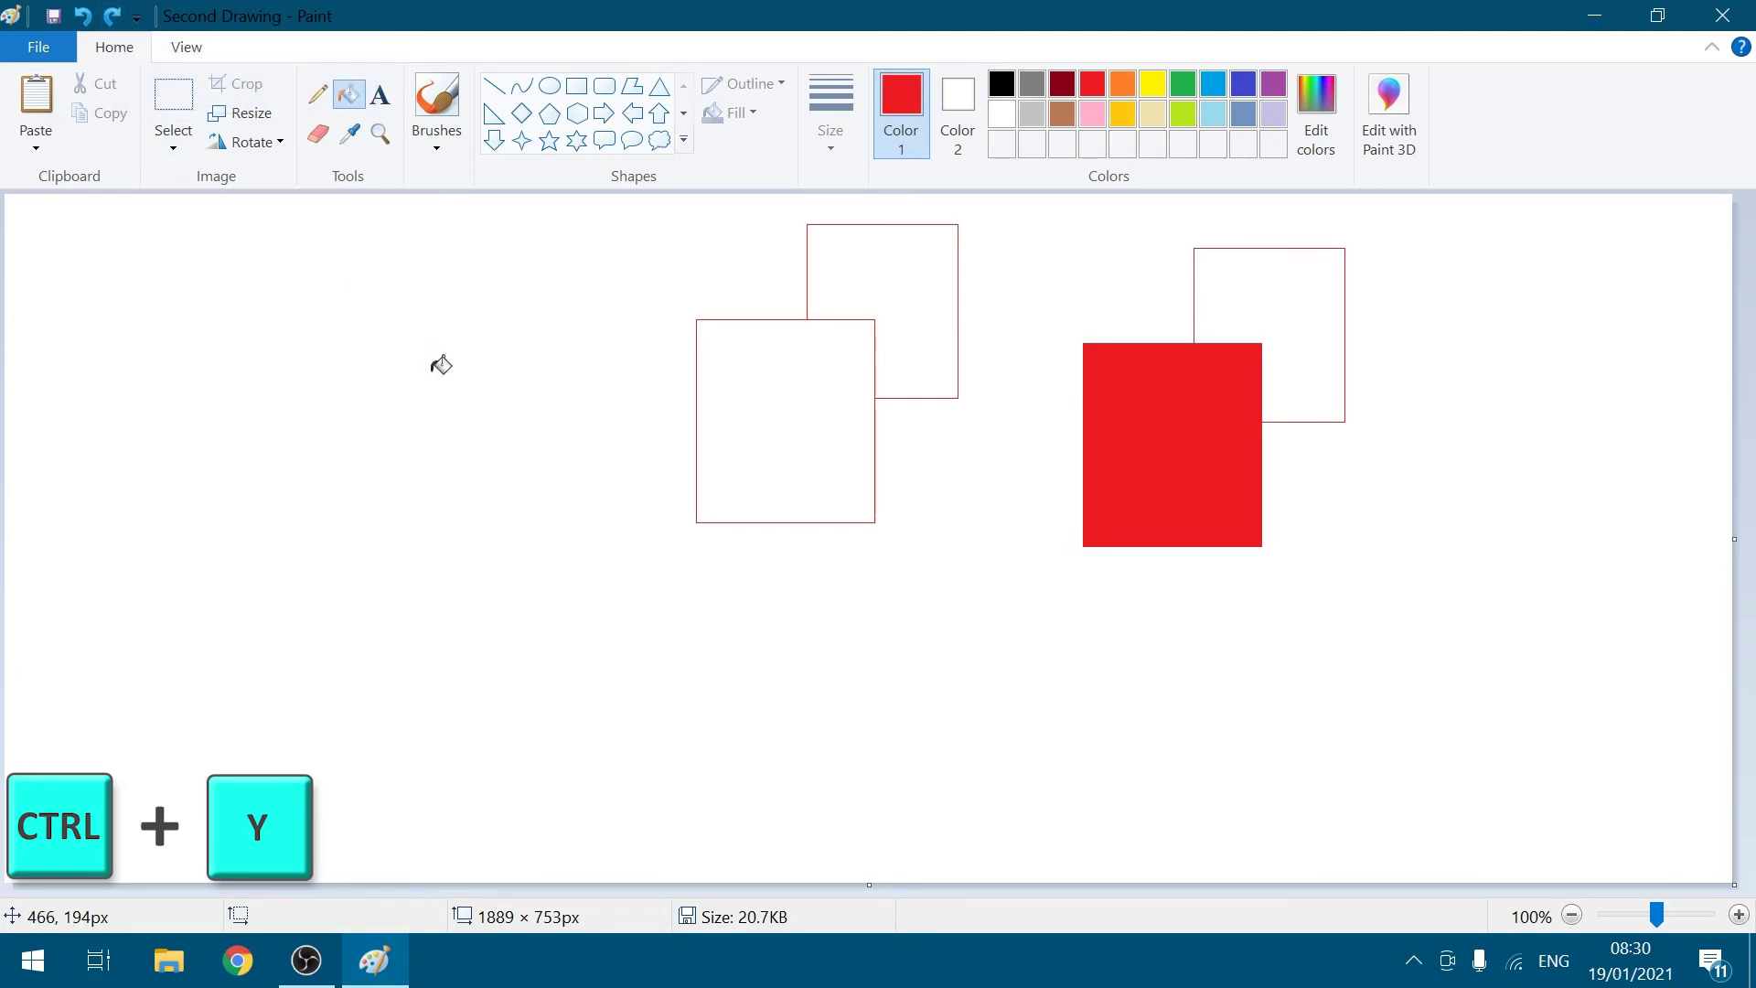
key(ctrl+z)
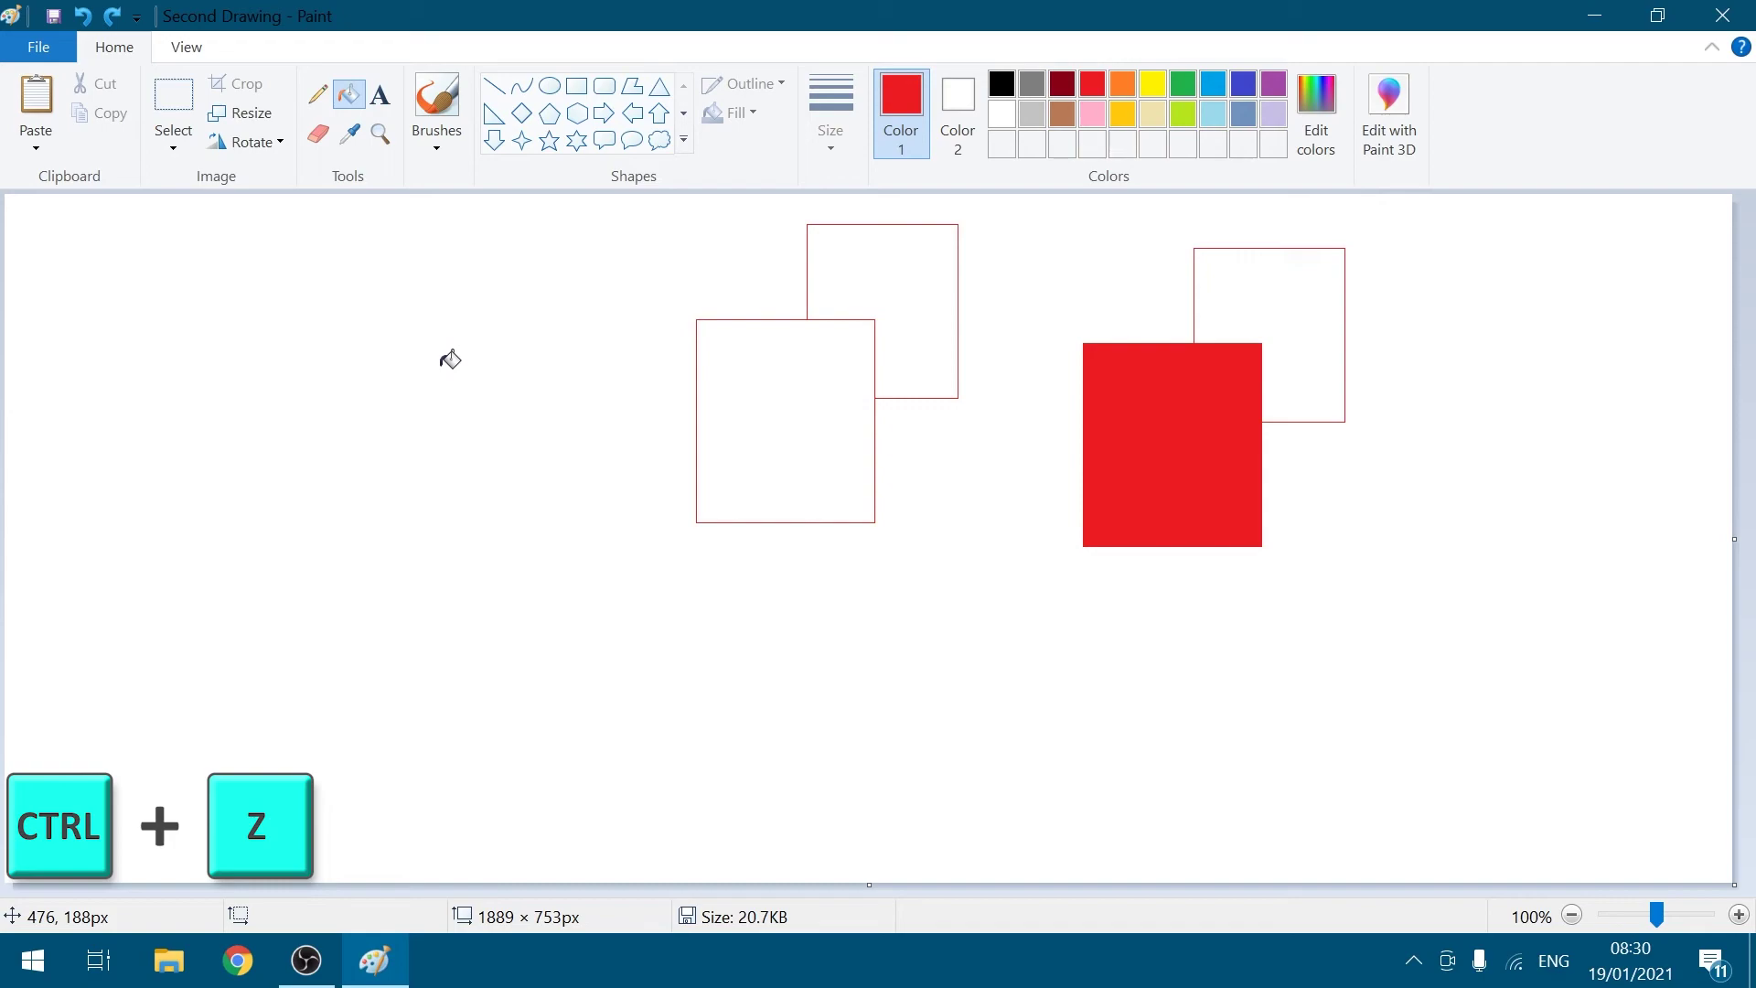
key(ctrl+z)
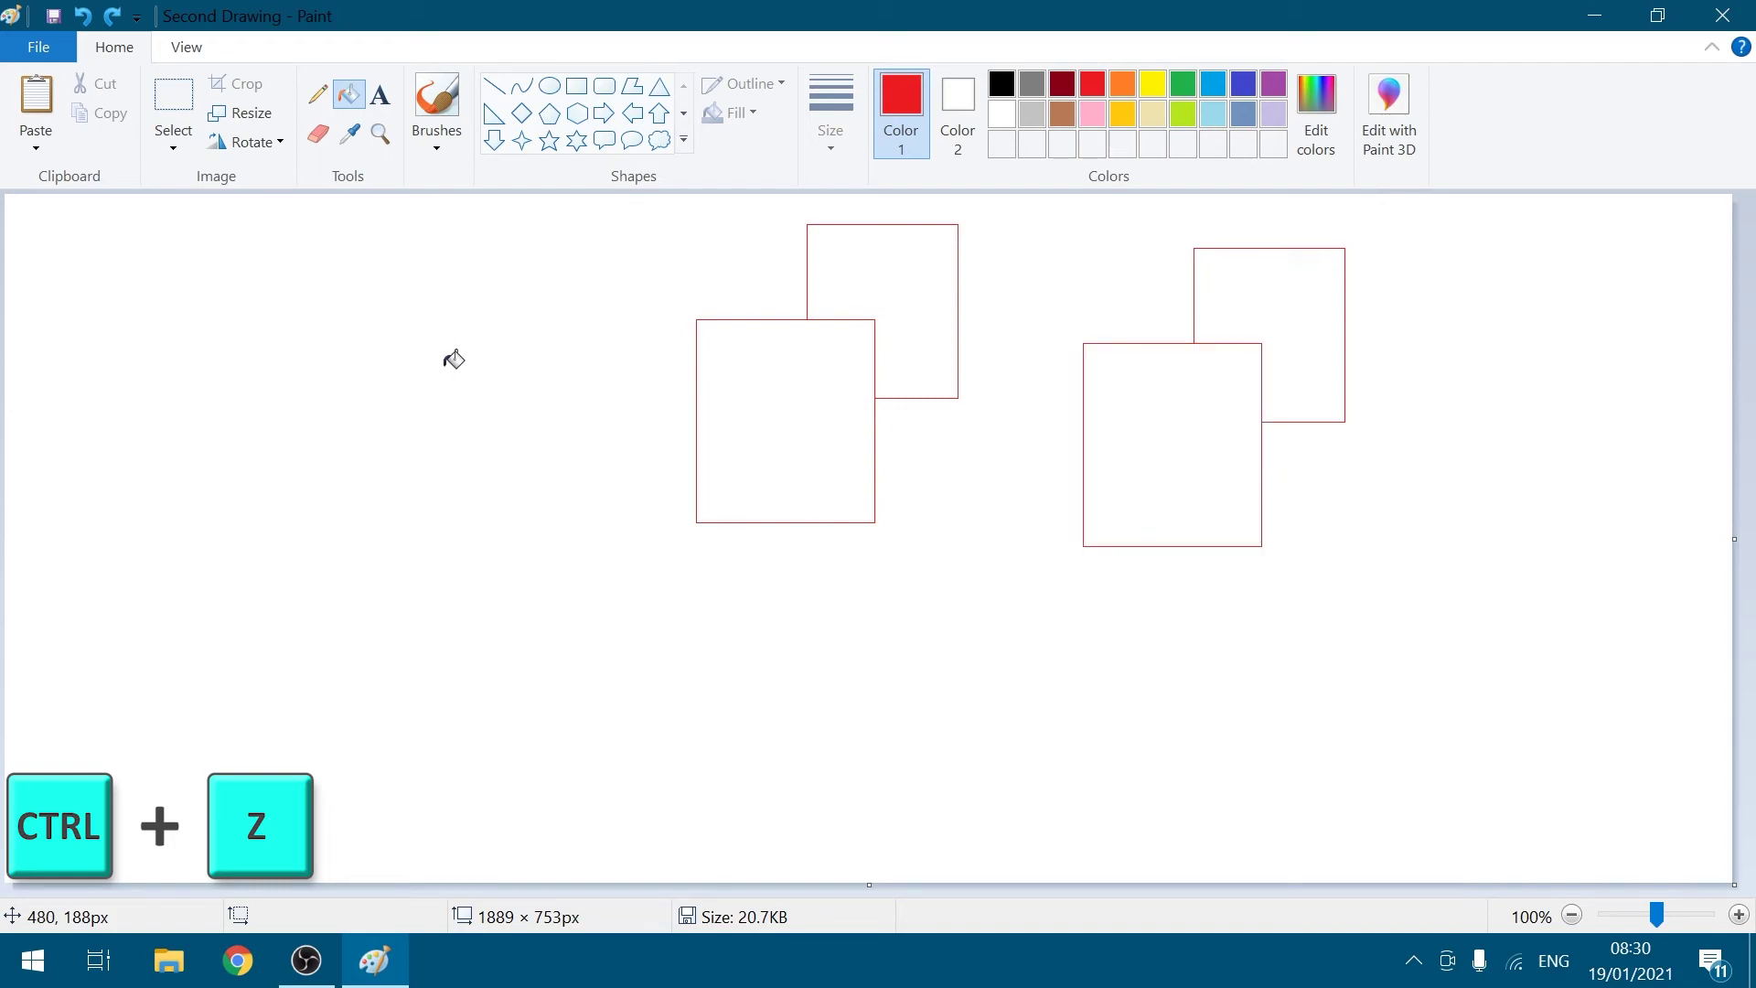
key(ctrl+y)
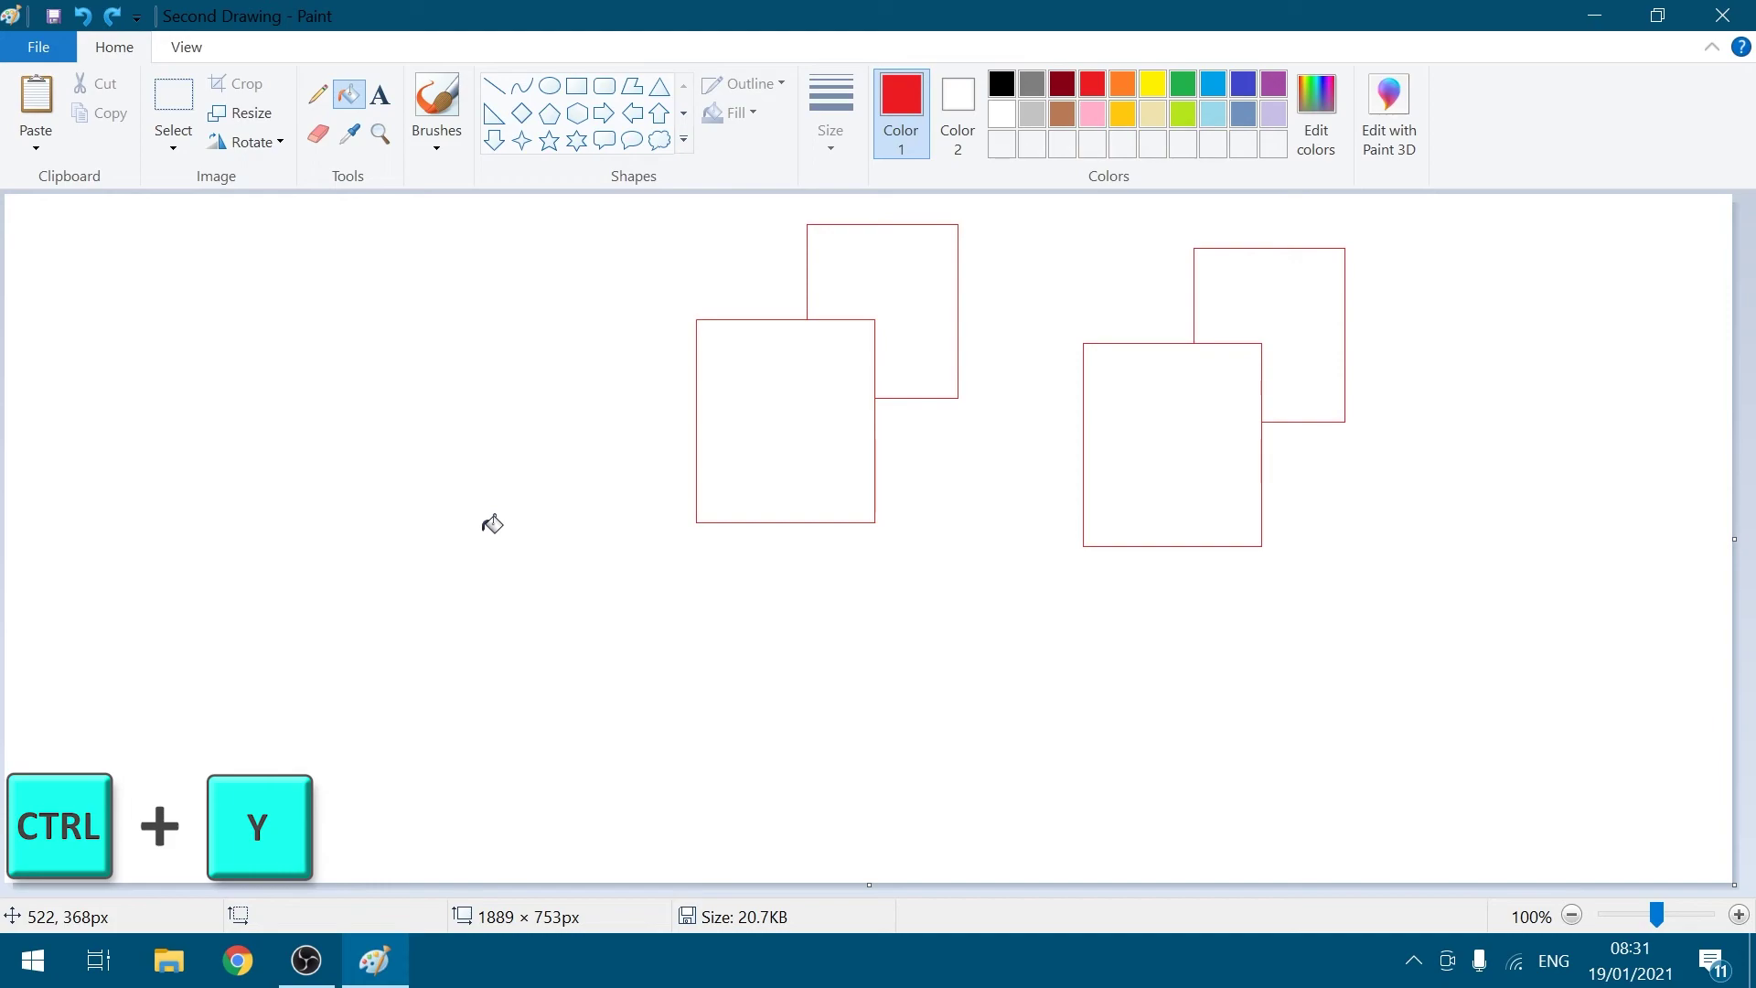
key(ctrl+y)
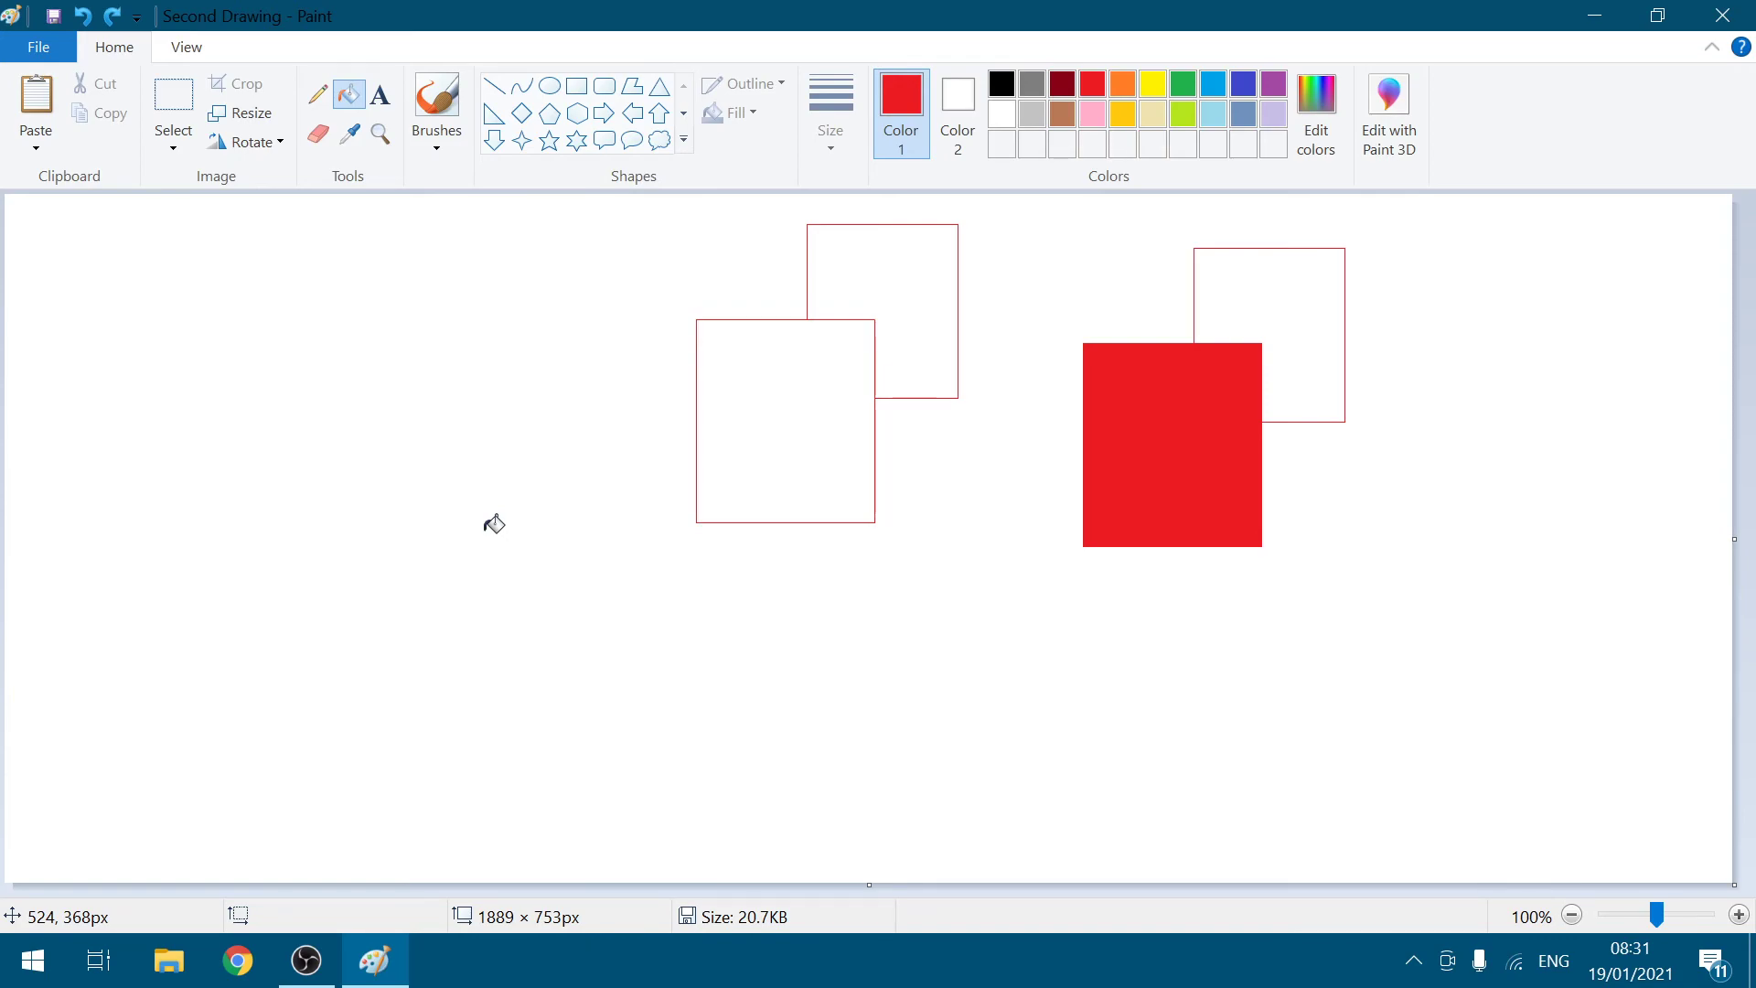
Step: Look at the Save as format options and close the drawing without saving its changes
click(38, 55)
mouse_move(107, 281)
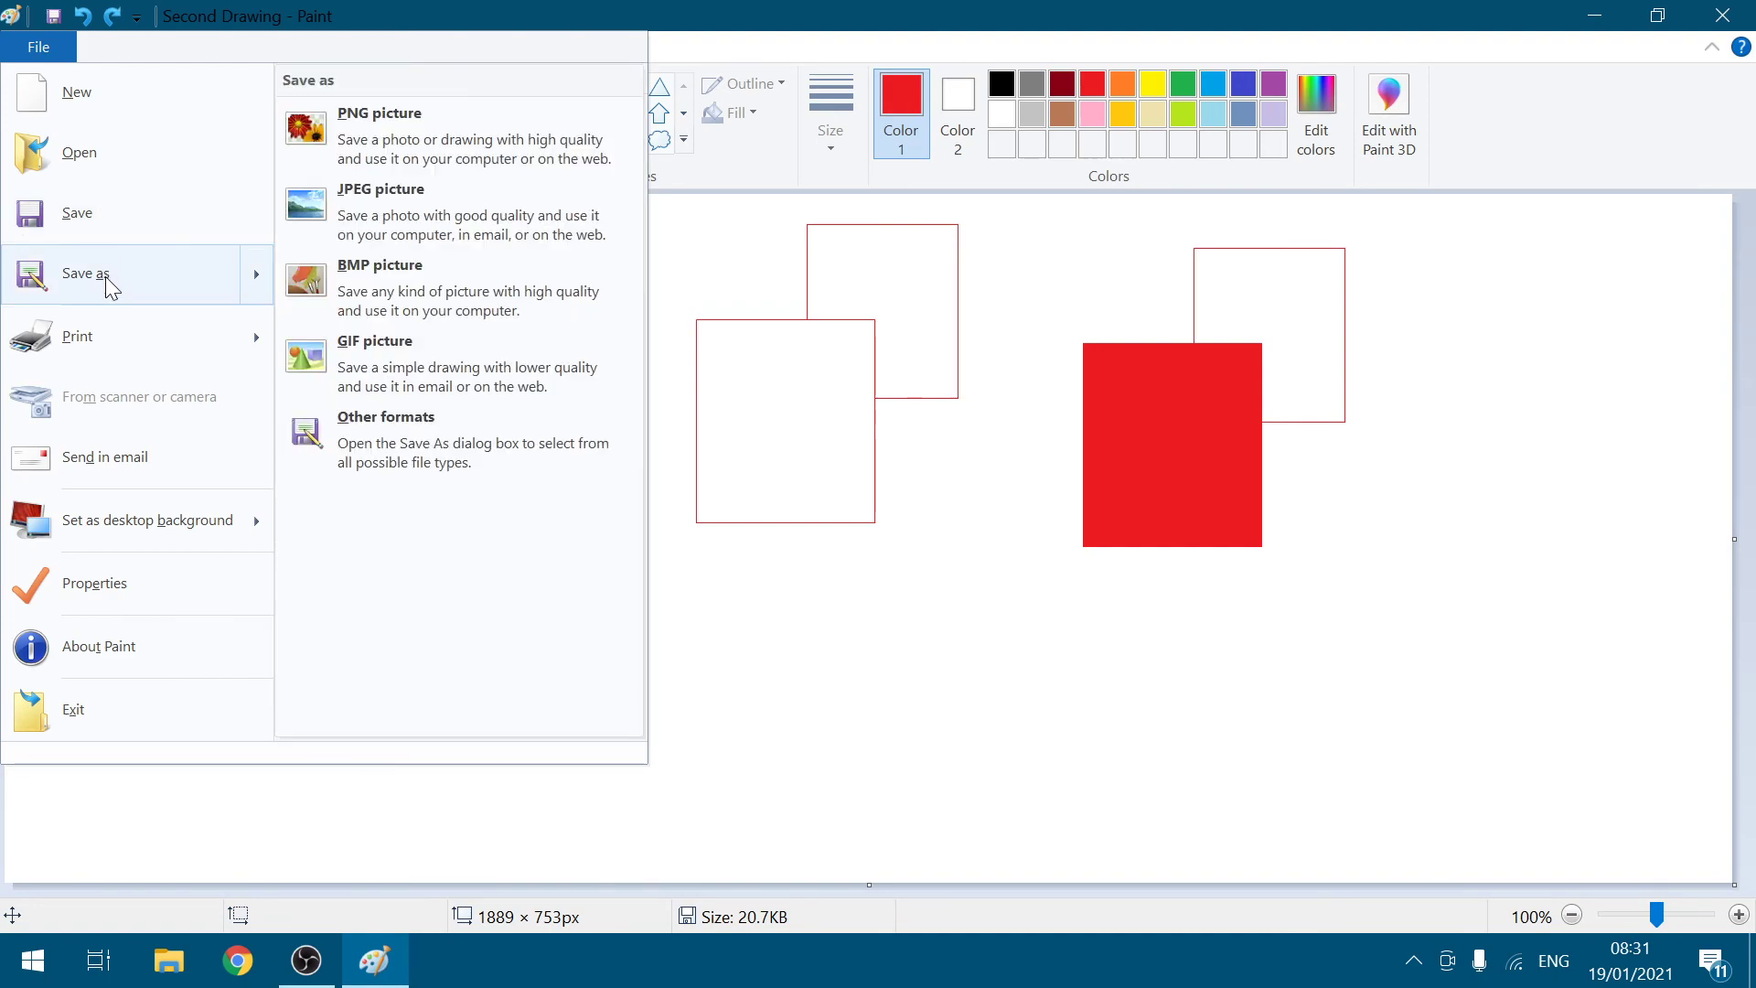
key(ctrl+s)
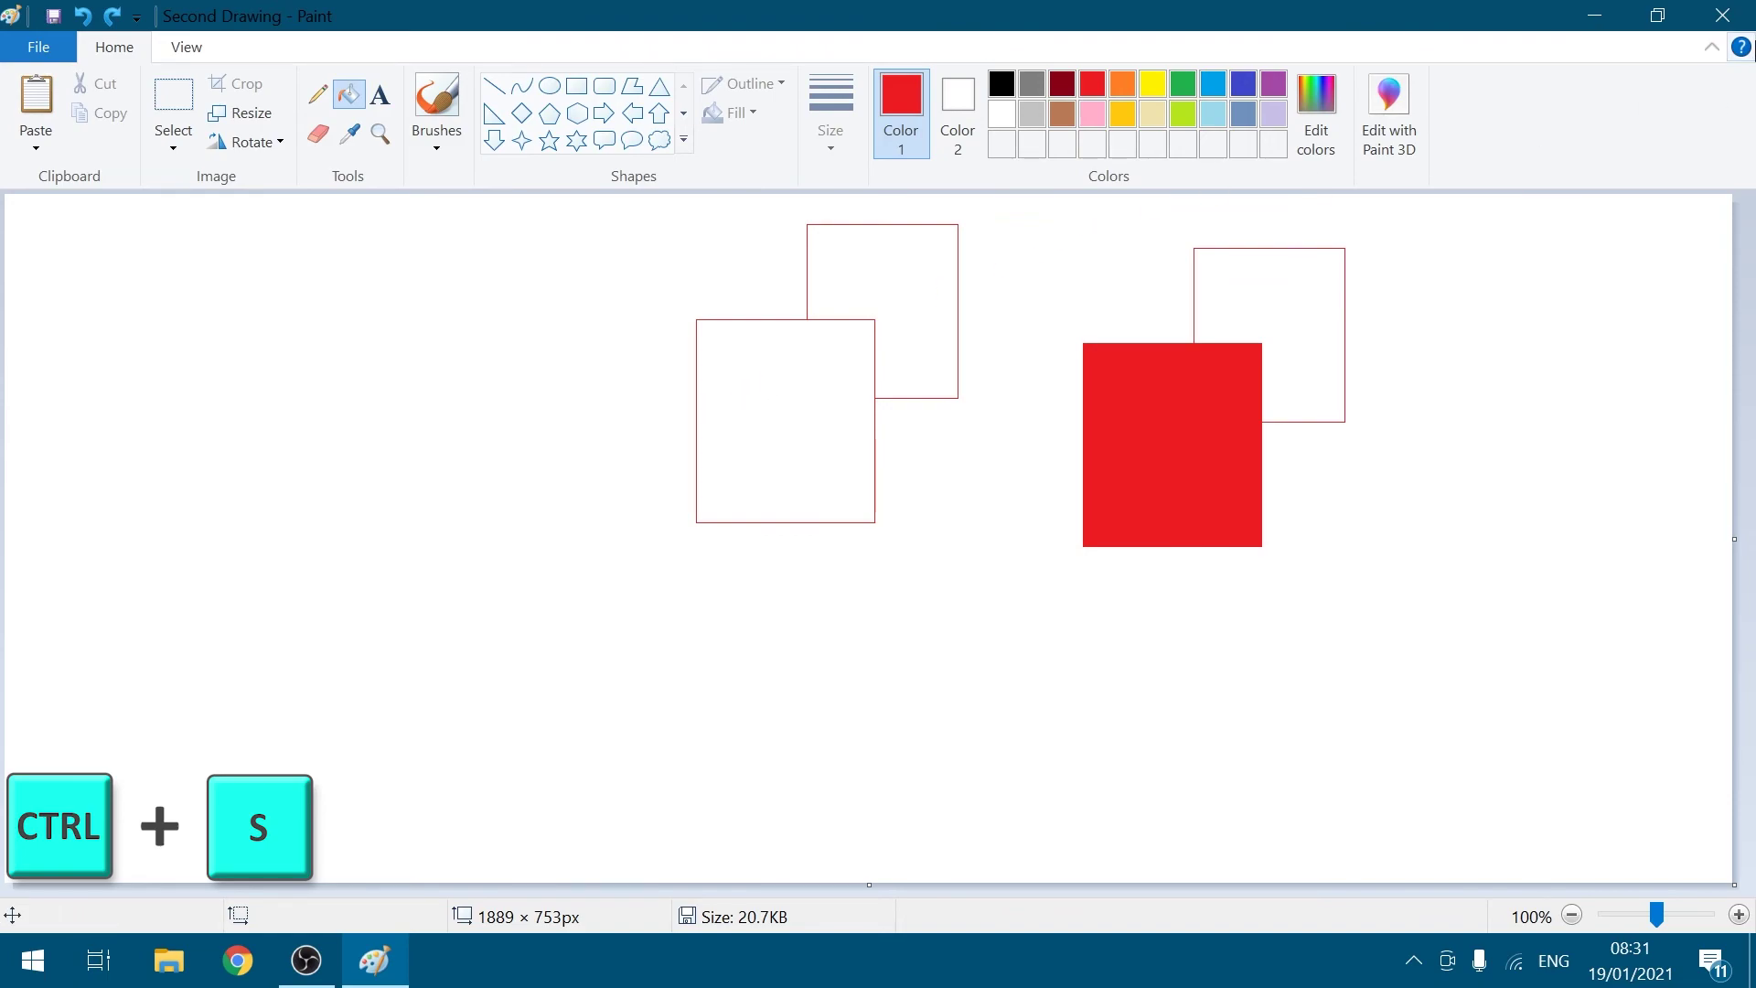
click(1722, 15)
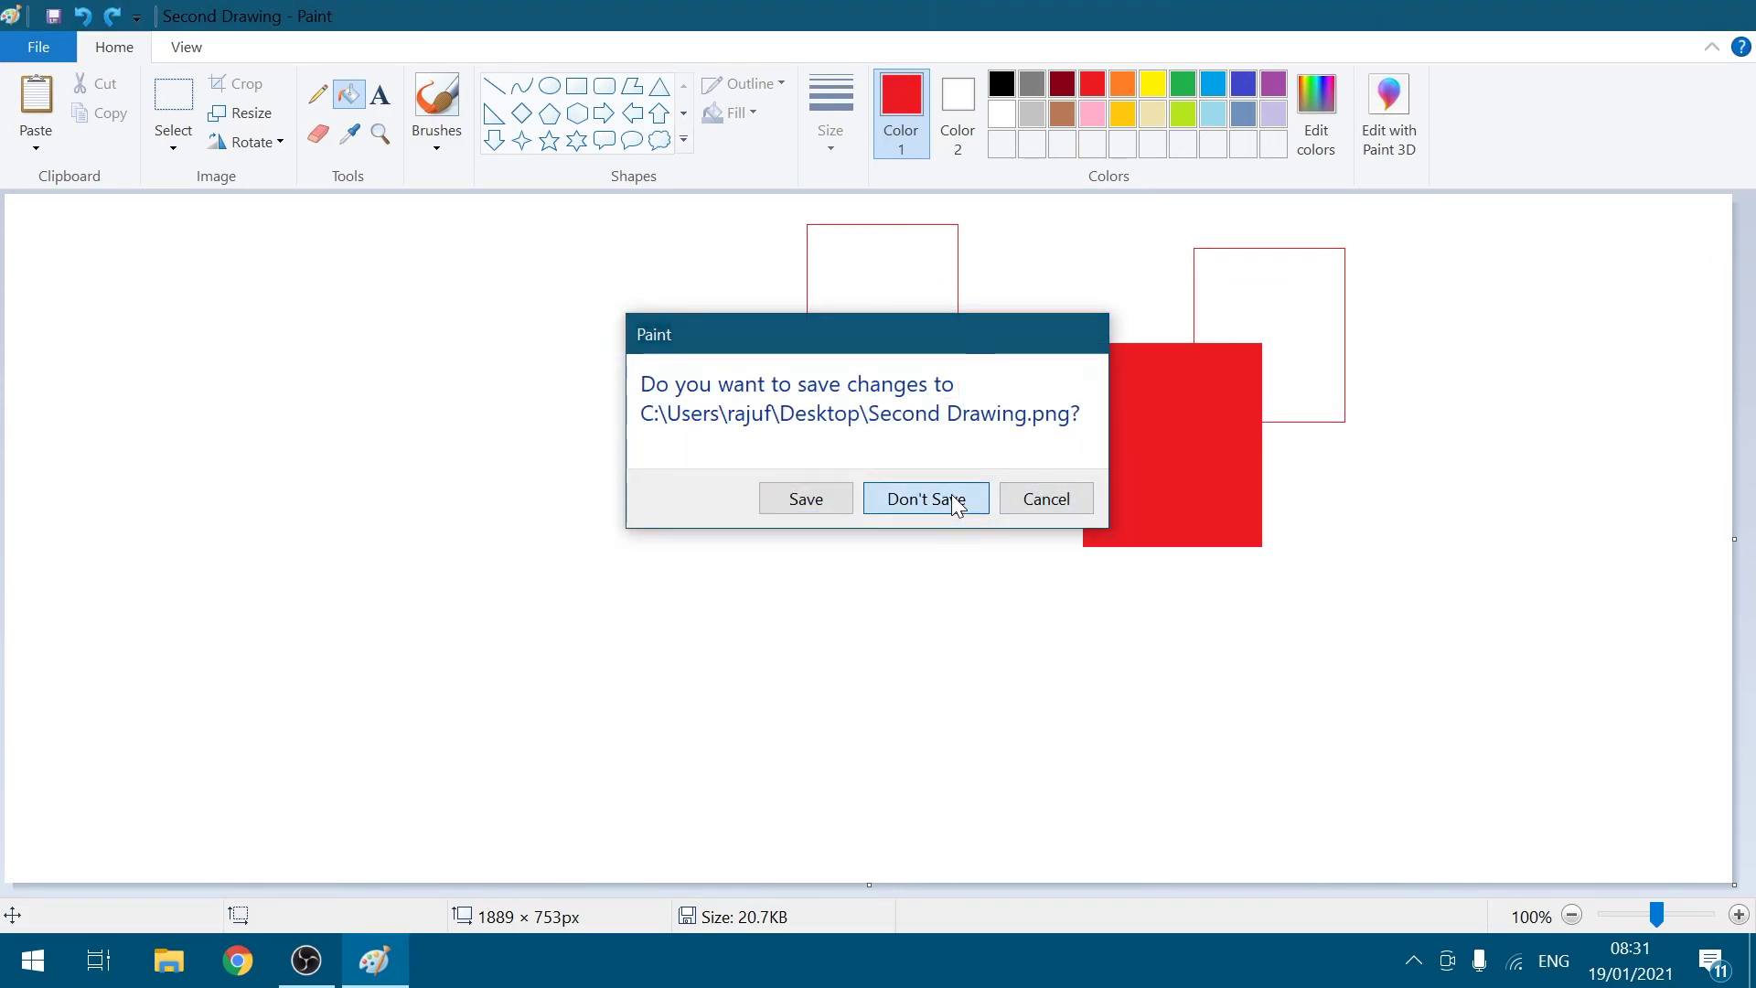
click(951, 501)
Step: Open Paint from the desktop and draw a black rounded rectangle about 373 × 419 px near the middle of the blank canvas
double_click(84, 598)
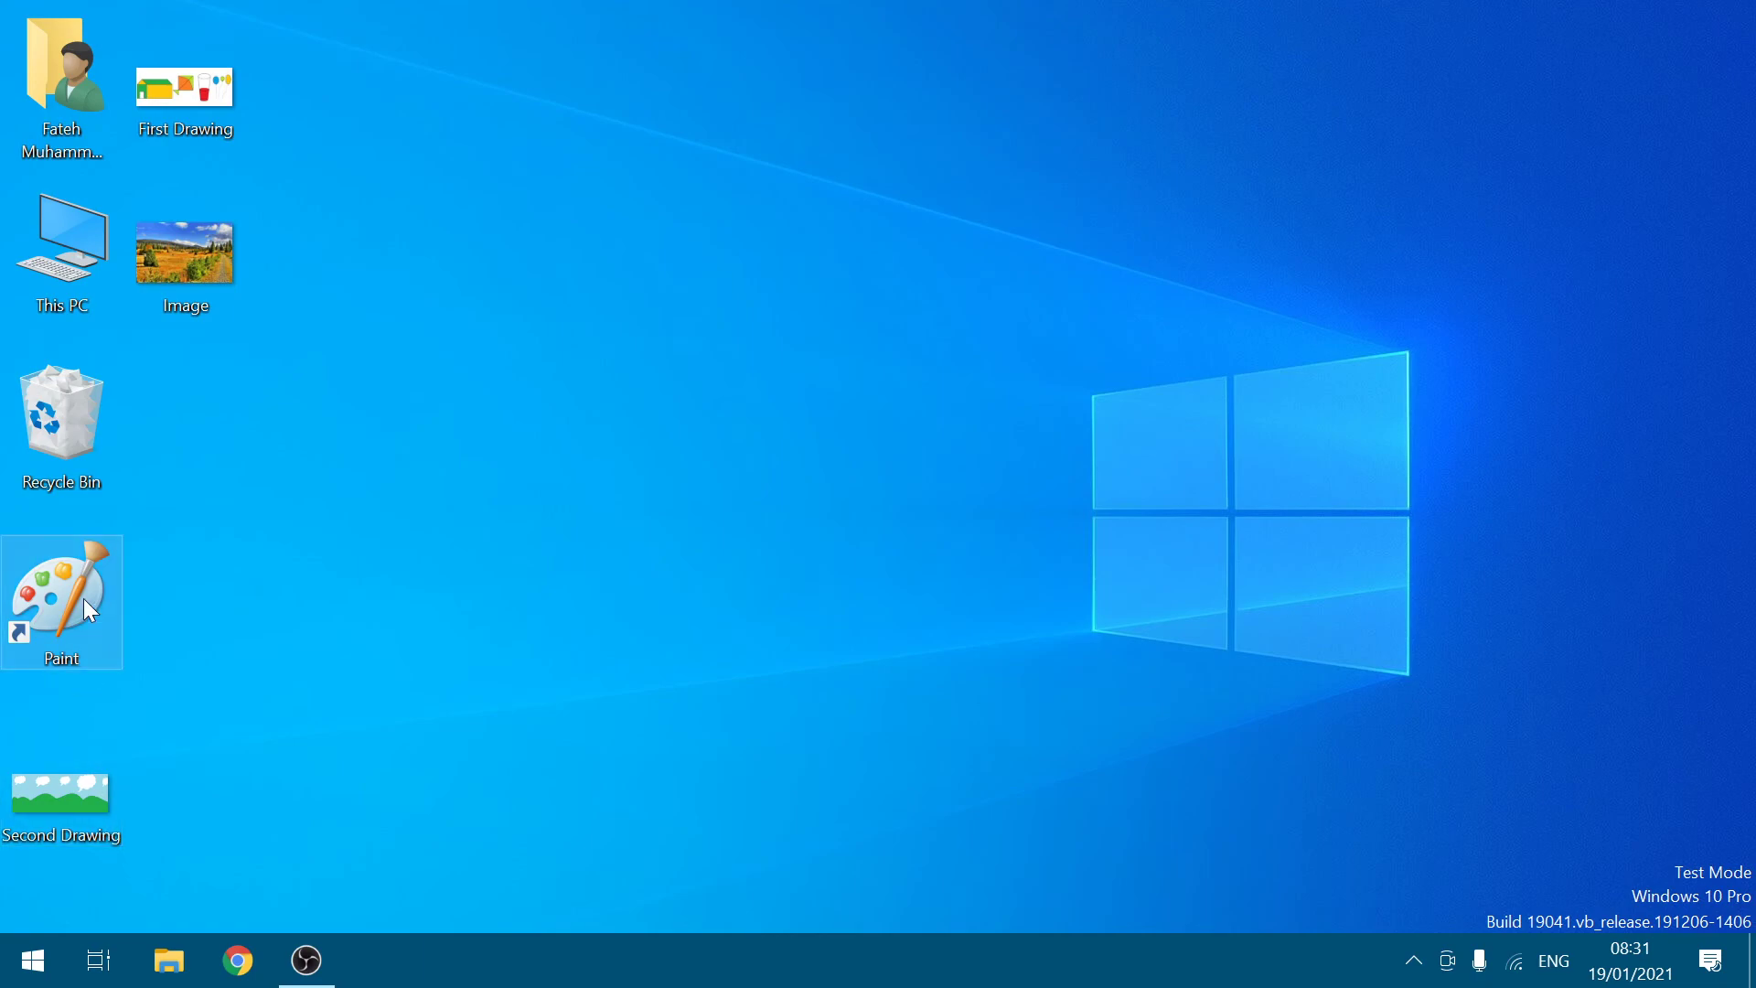
click(604, 86)
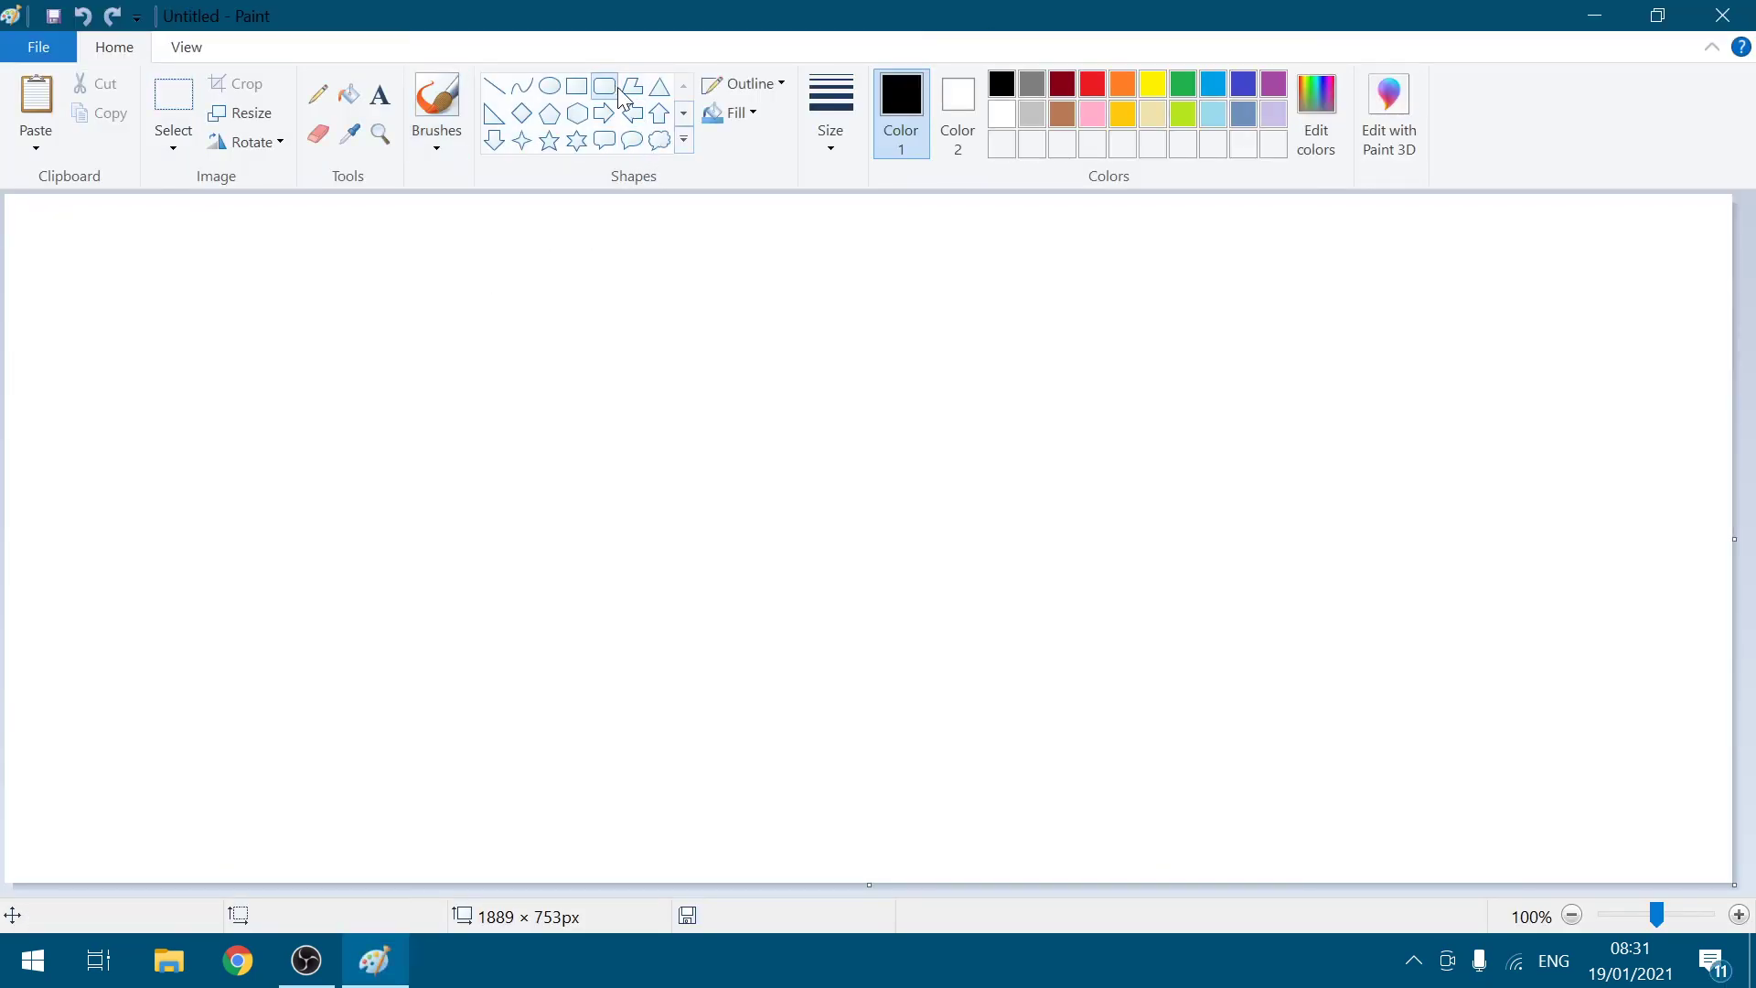
drag(655, 297, 997, 680)
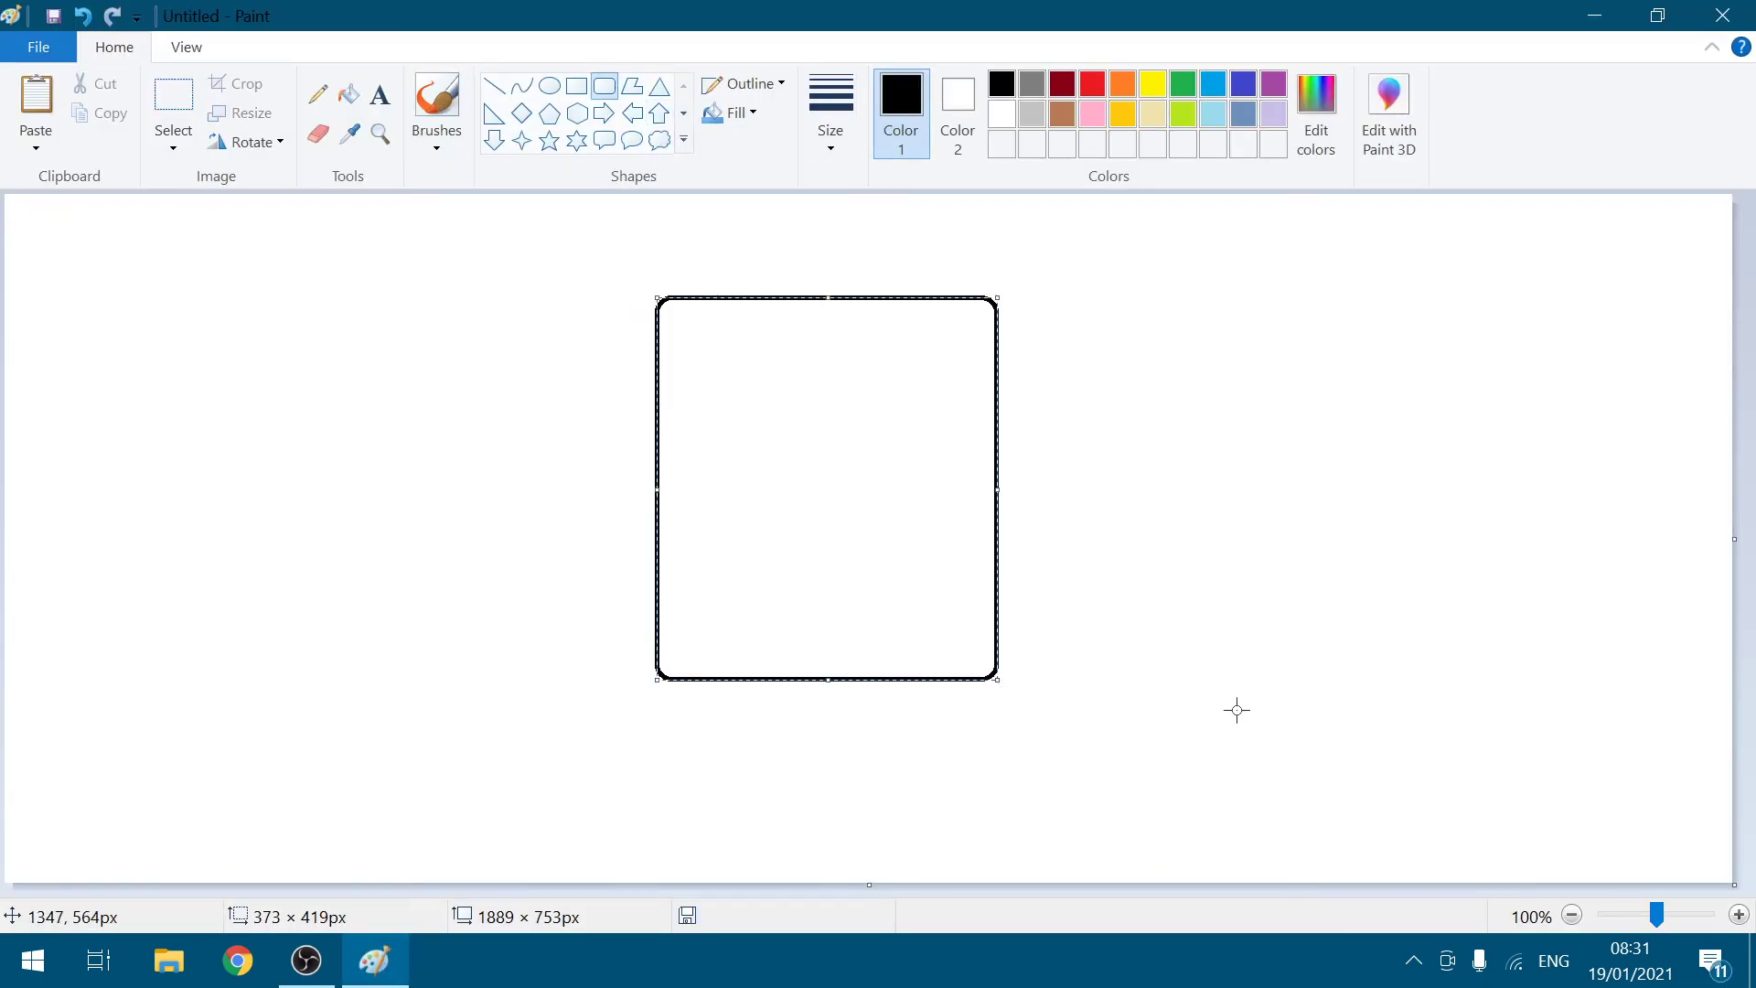
Step: Save the new drawing to the Desktop as a PNG named "Third"
key(ctrl+s)
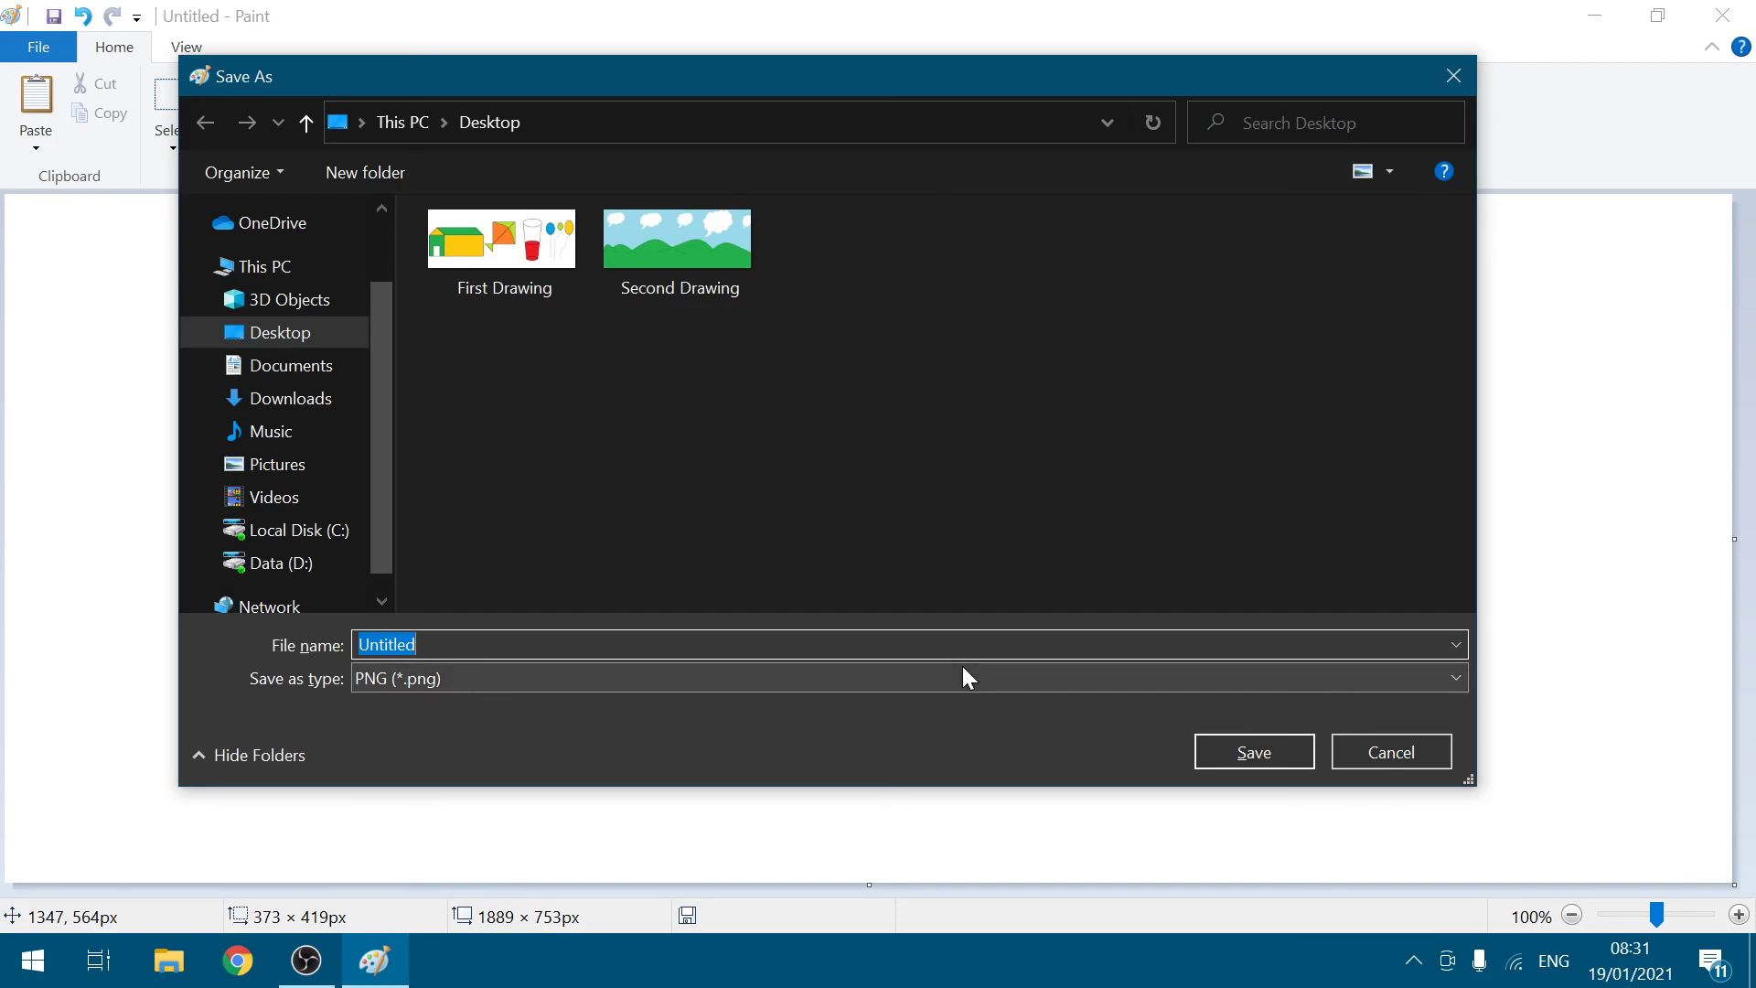
text(Third)
click(1295, 754)
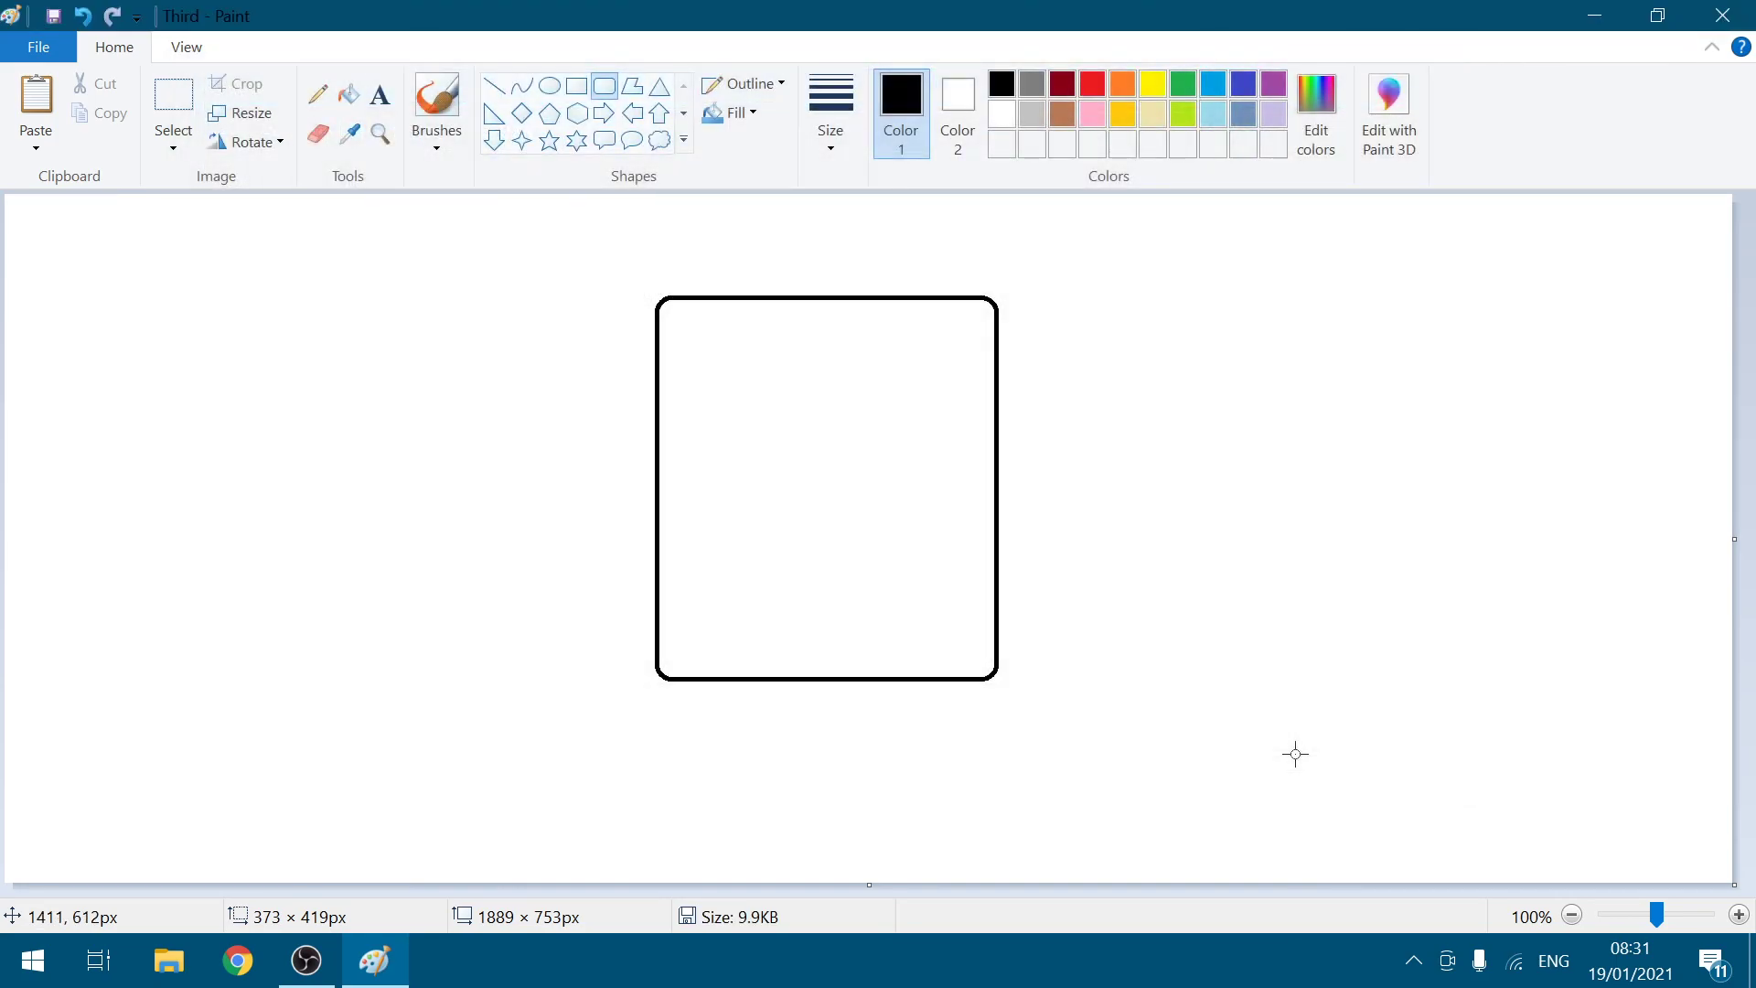
Step: Fill the rounded rectangle with black and restore the Paint window to its smaller size over the desktop
click(348, 93)
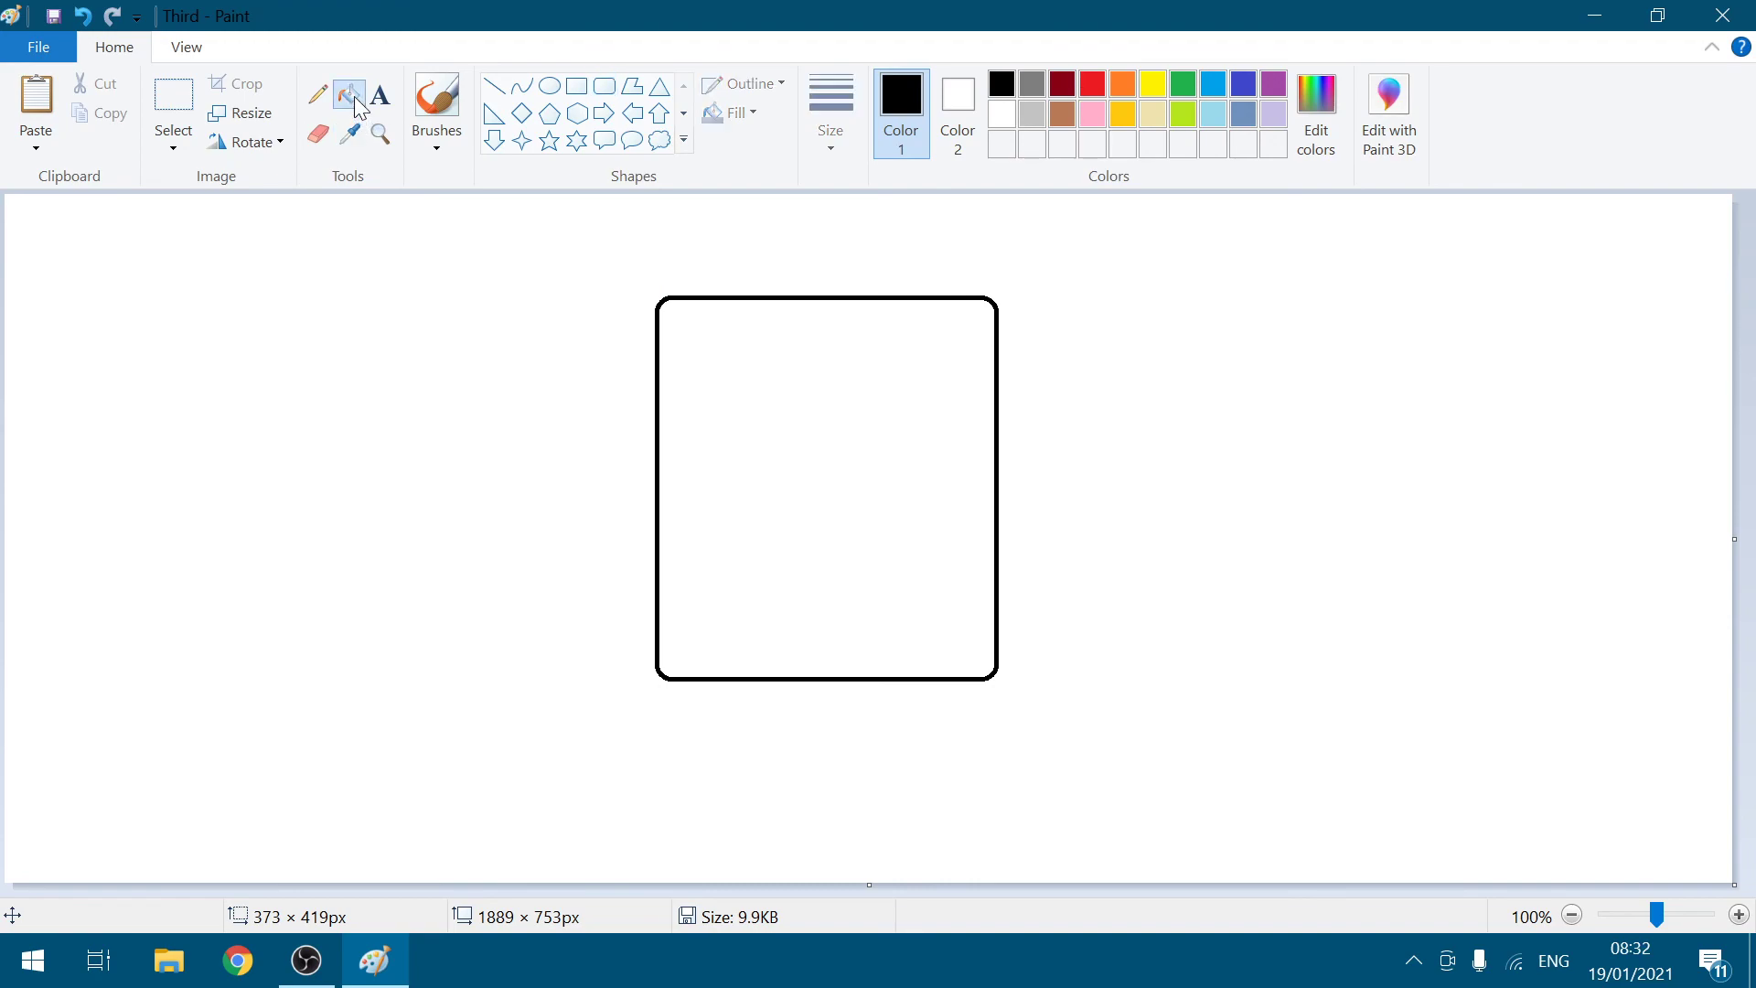
click(833, 433)
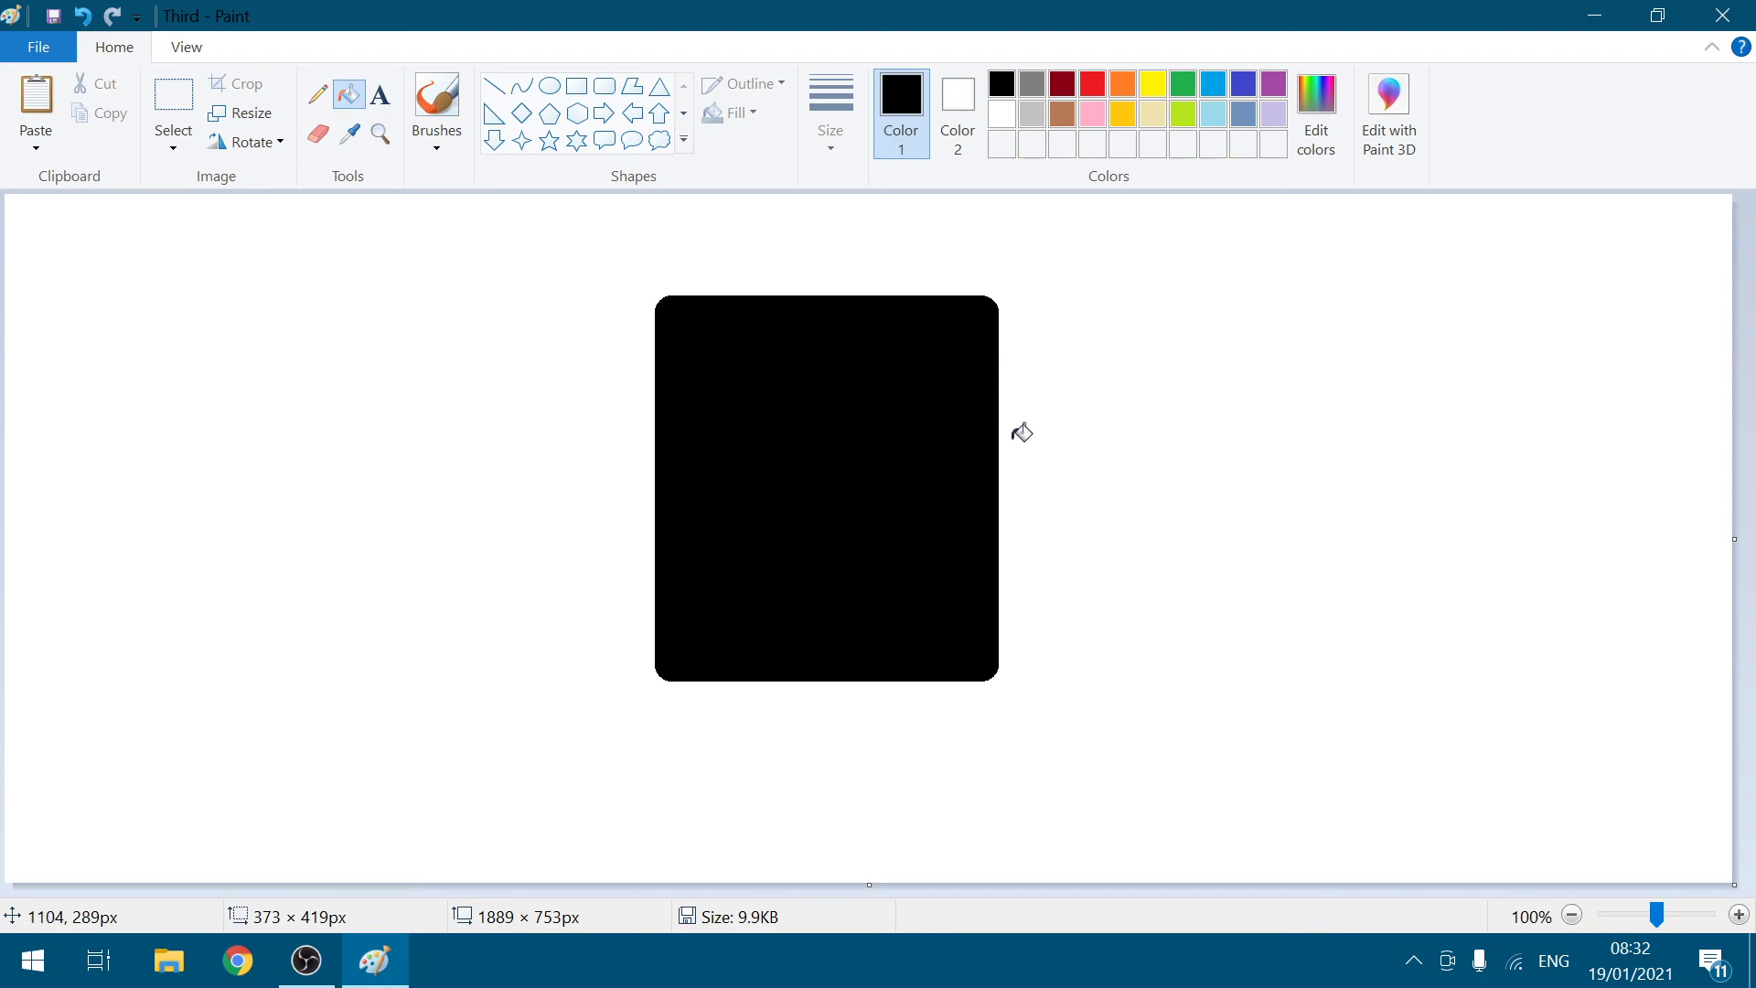
click(1658, 16)
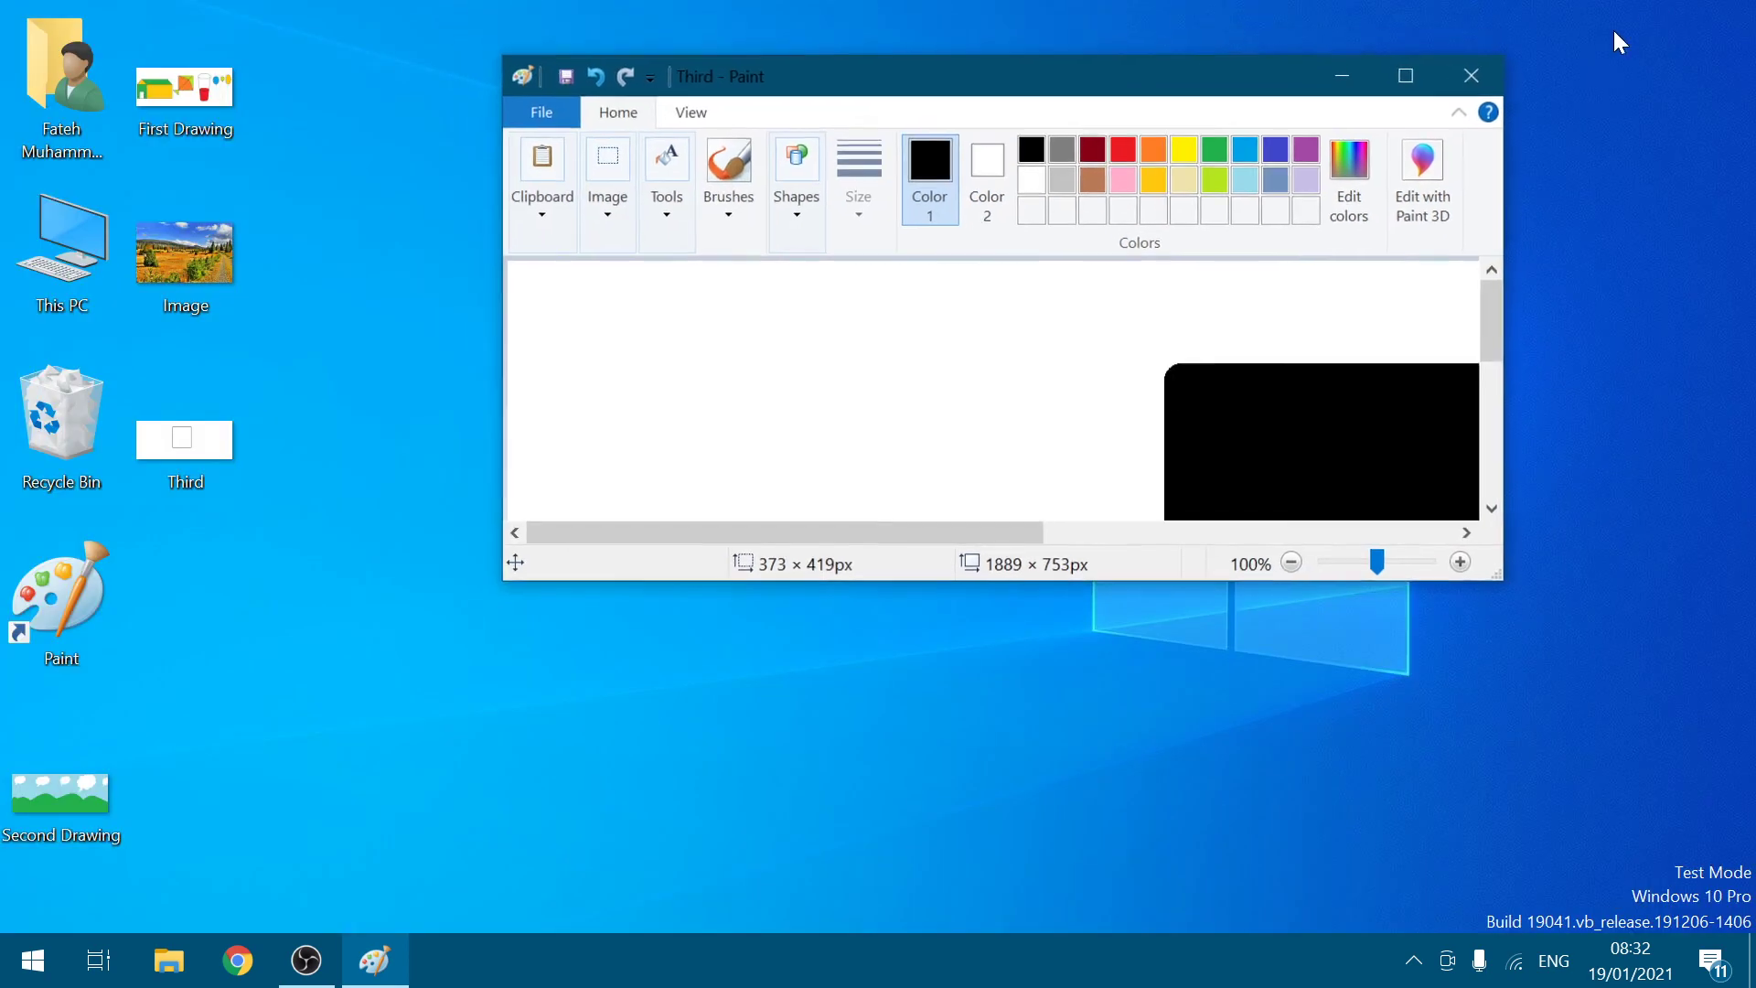
Step: Make the Paint window taller and save the black-filled rectangle to the existing "Third" file
drag(1178, 586, 1184, 830)
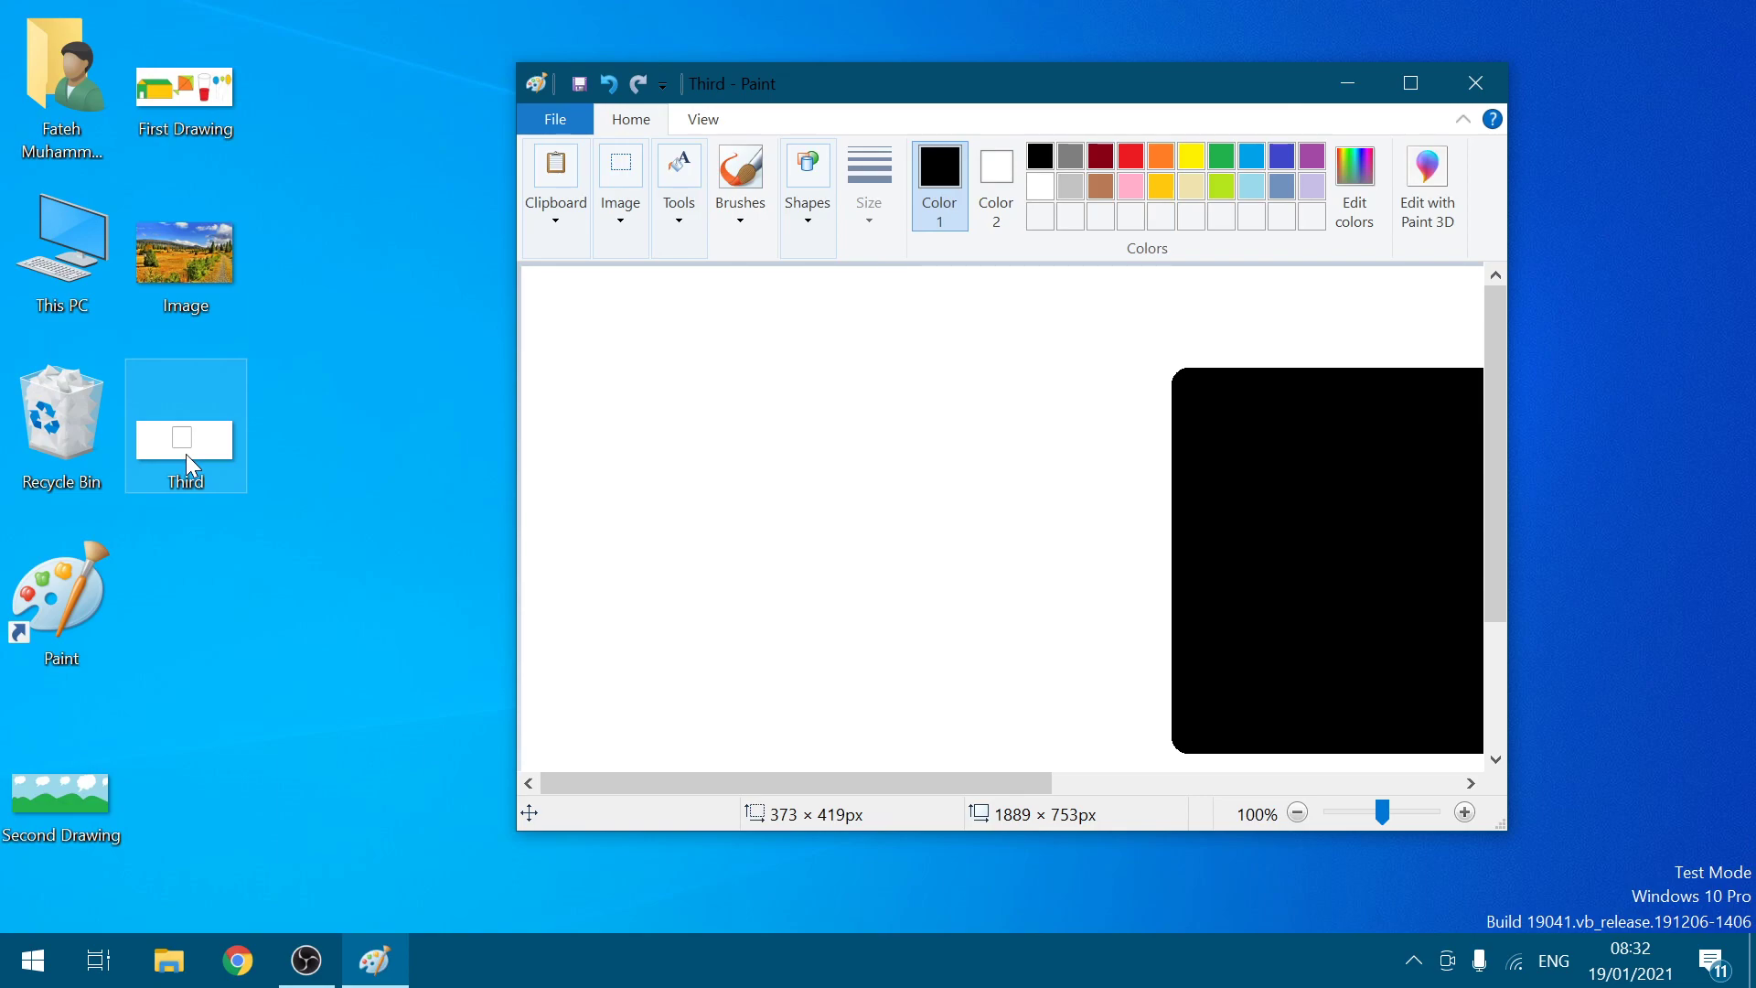
key(ctrl+s)
Step: Fill the rounded rectangle with red, save the change to the same file, and maximize the Paint window
click(1130, 156)
click(1364, 429)
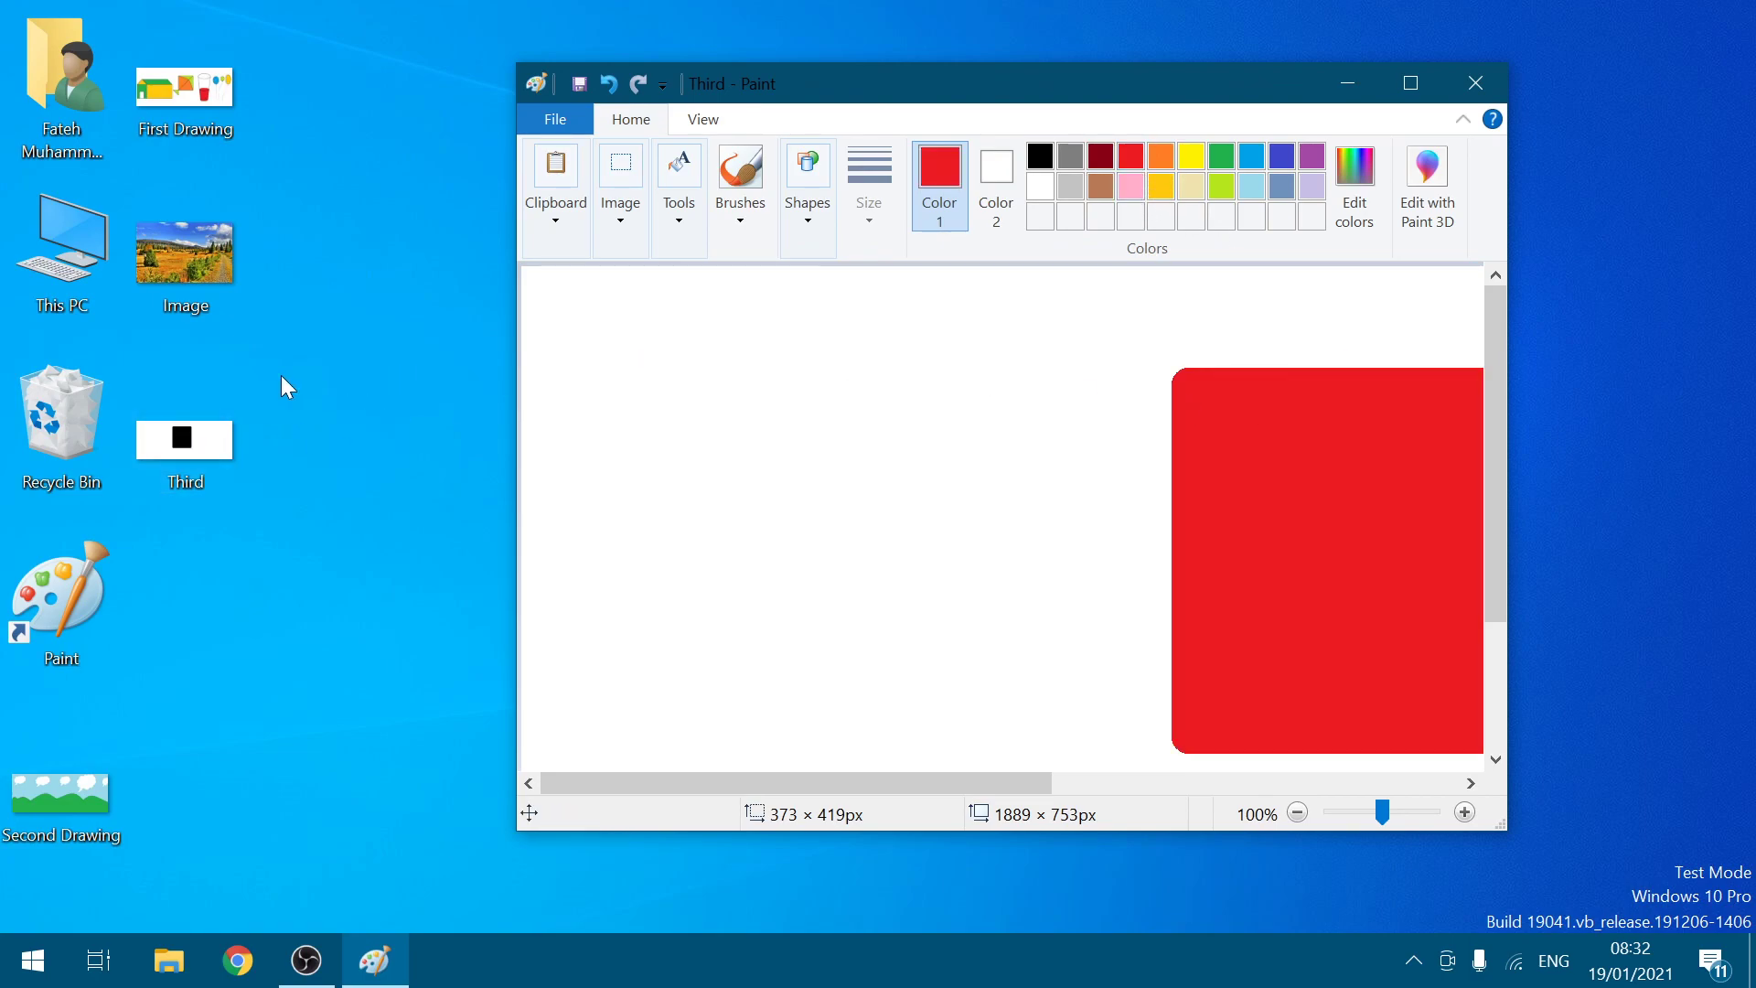
key(ctrl+s)
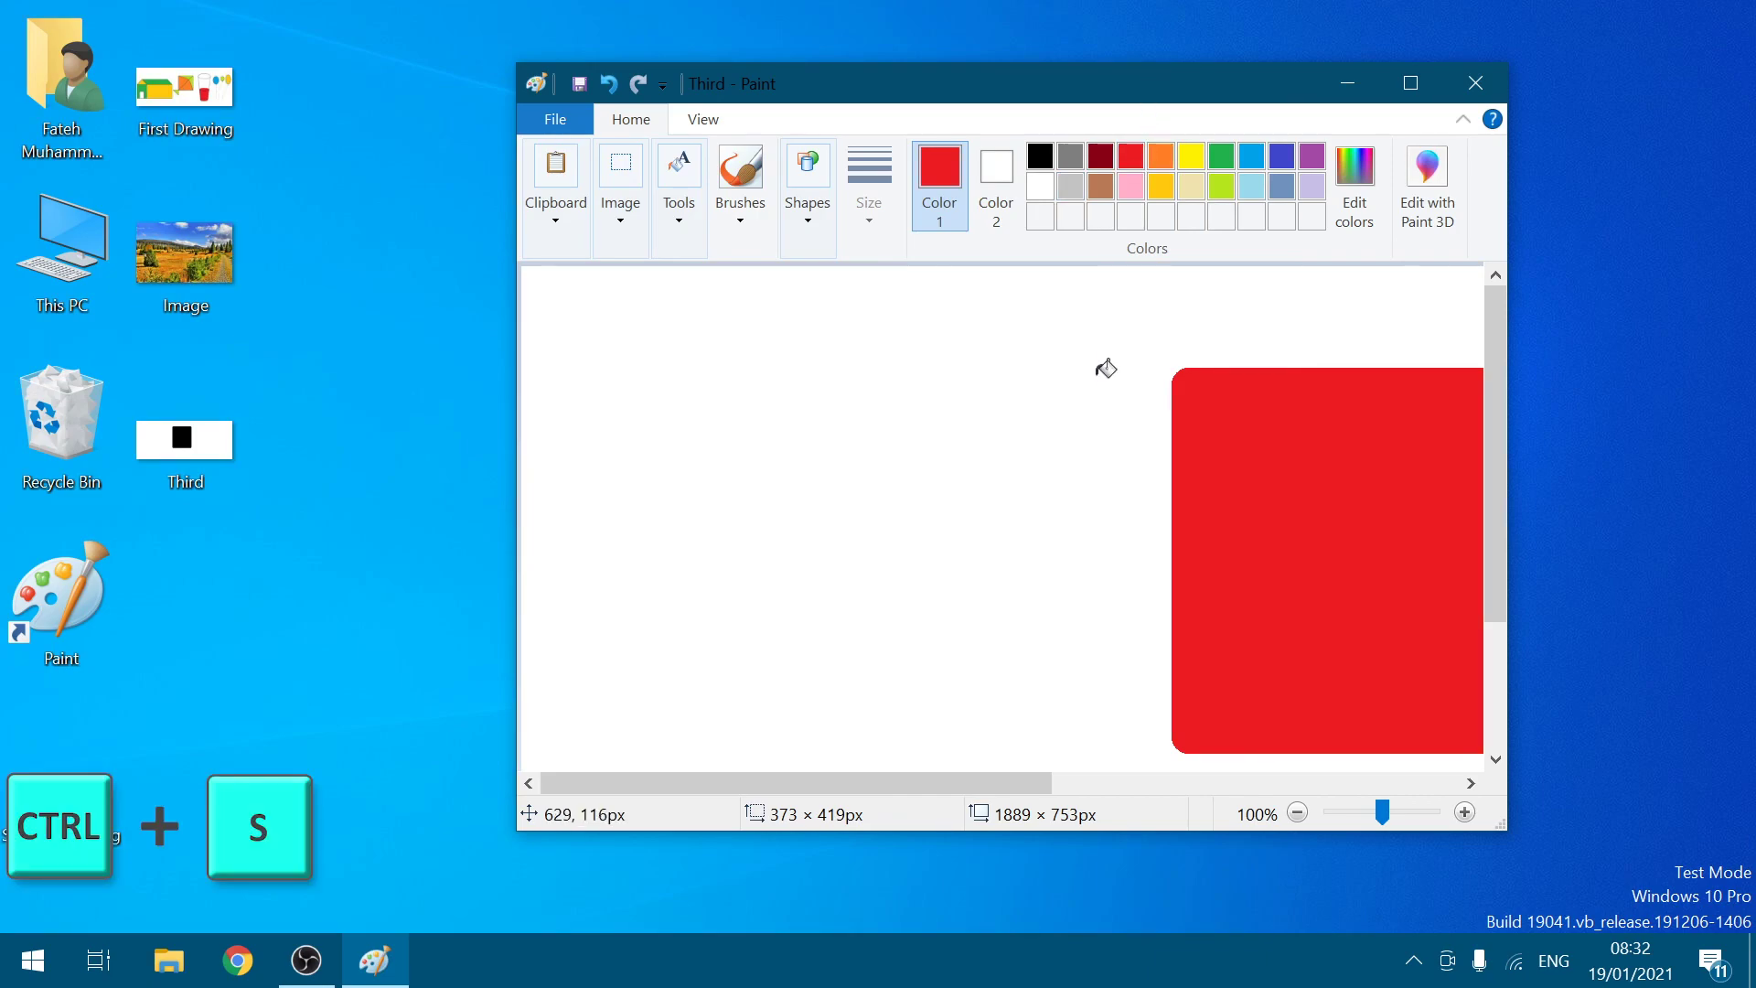
click(554, 121)
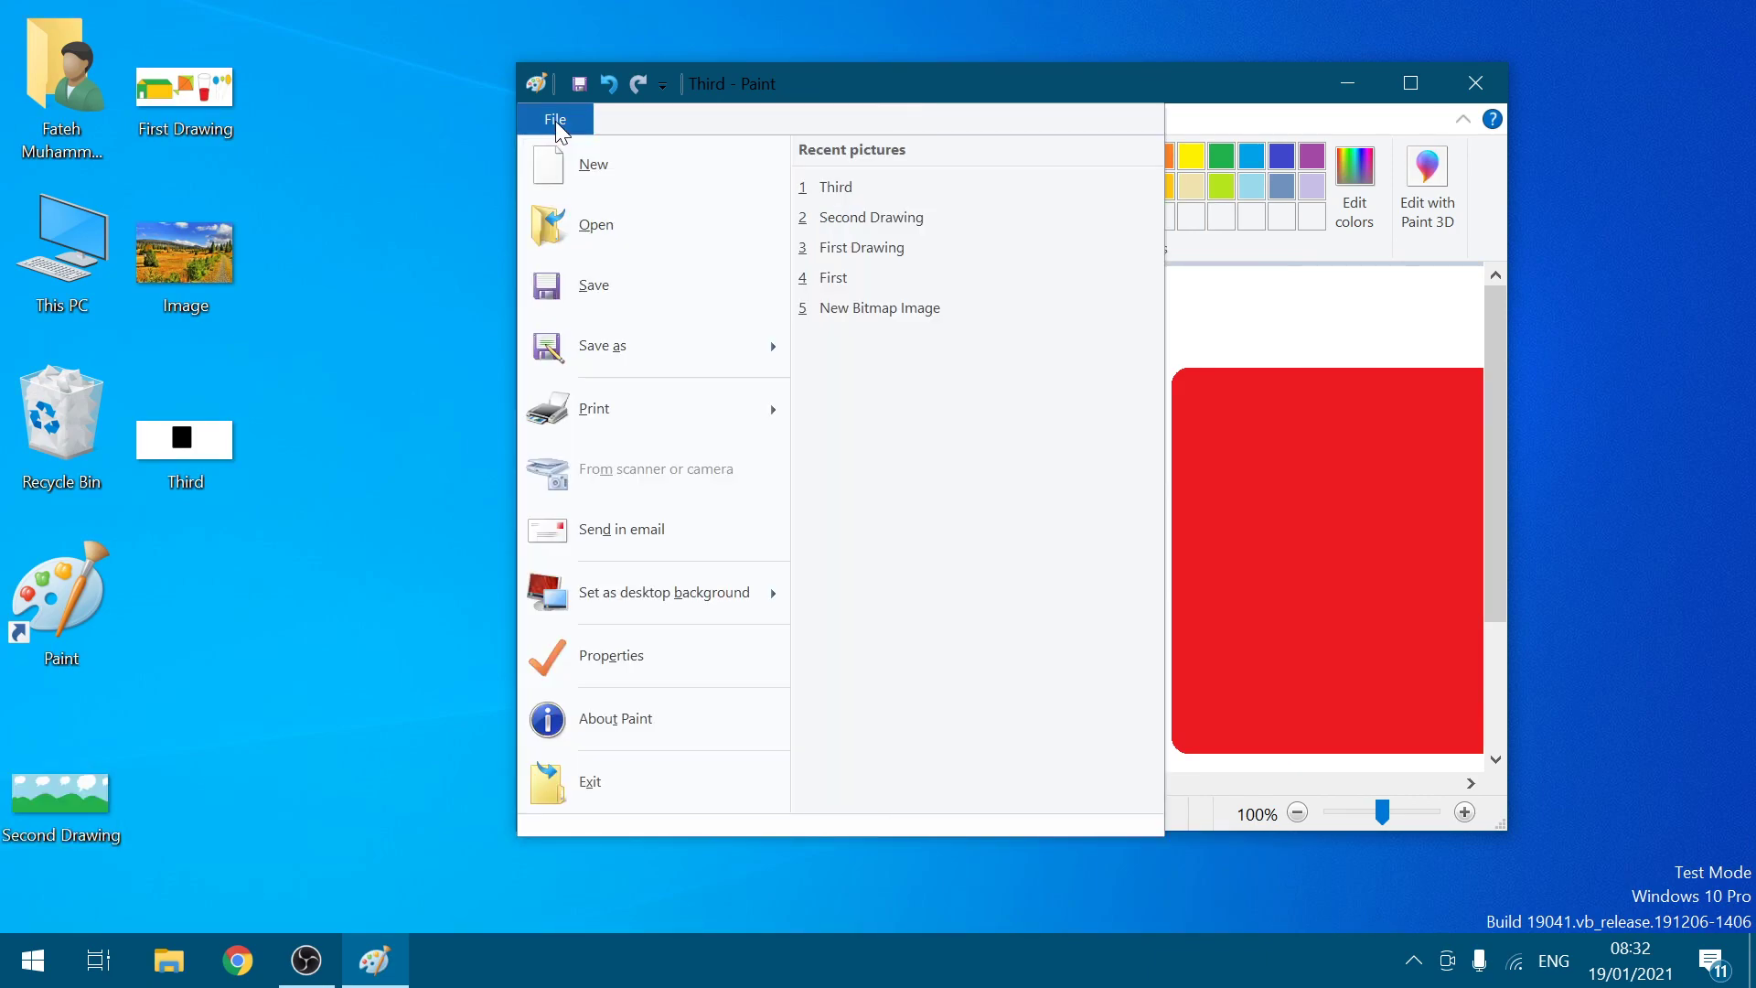
click(594, 287)
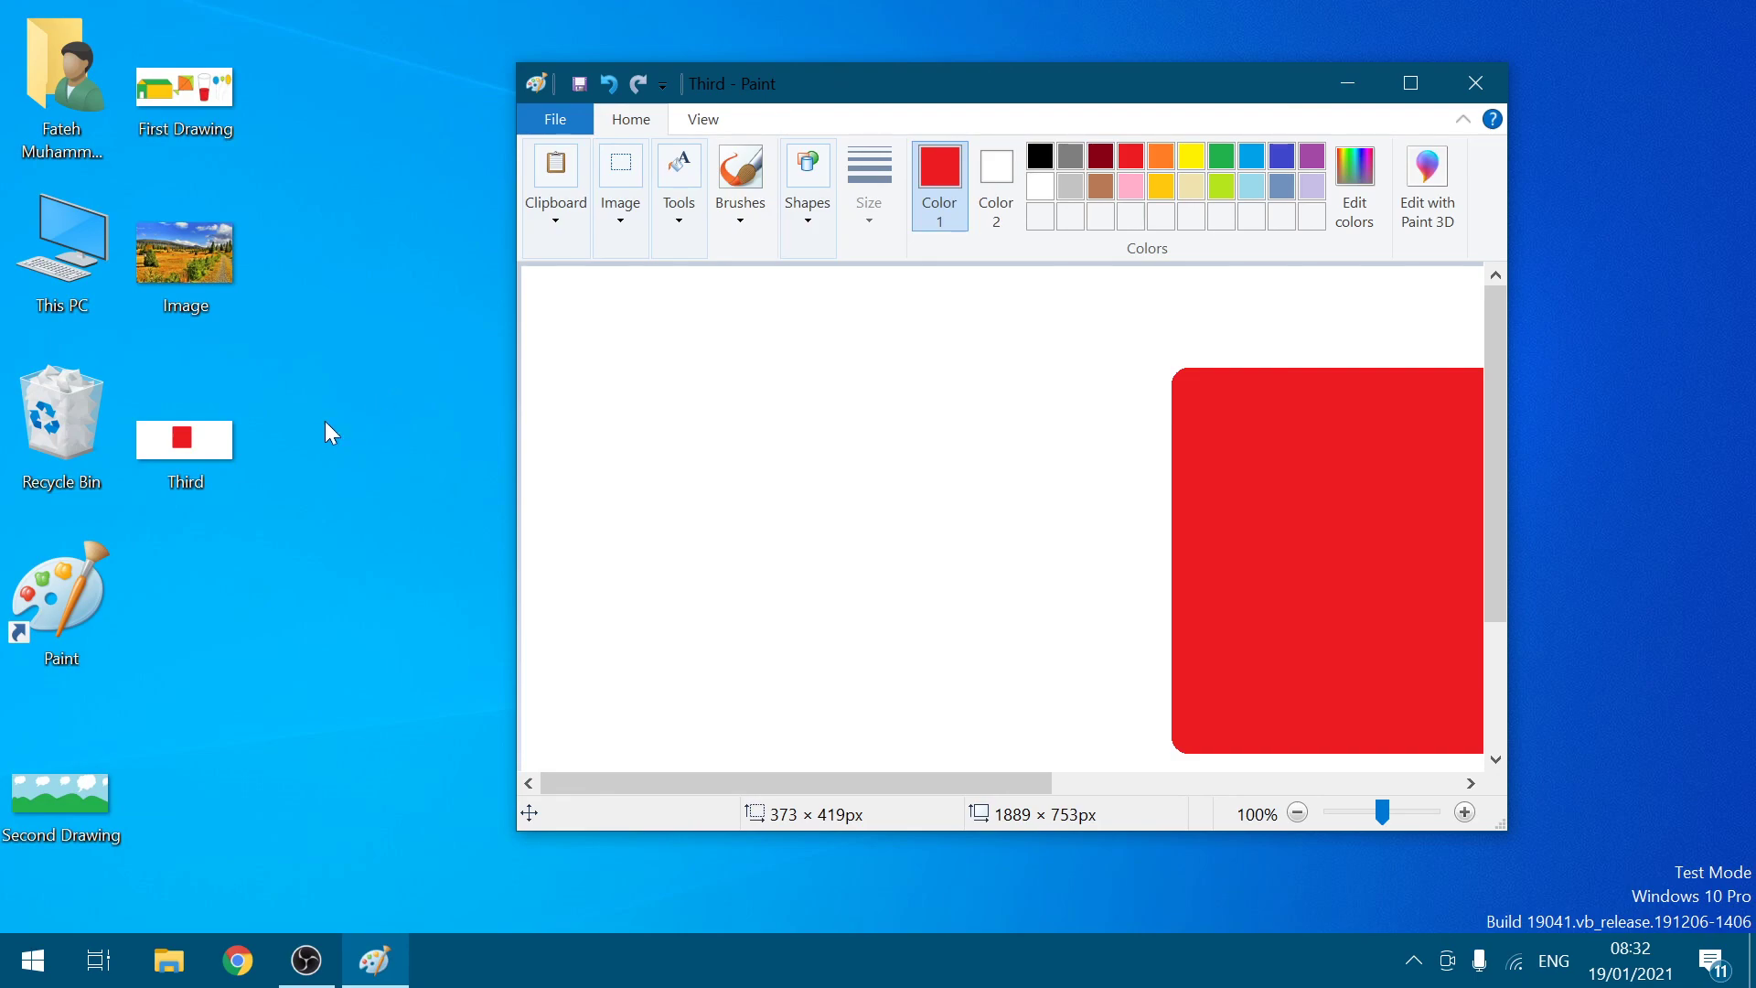
key(super+Up)
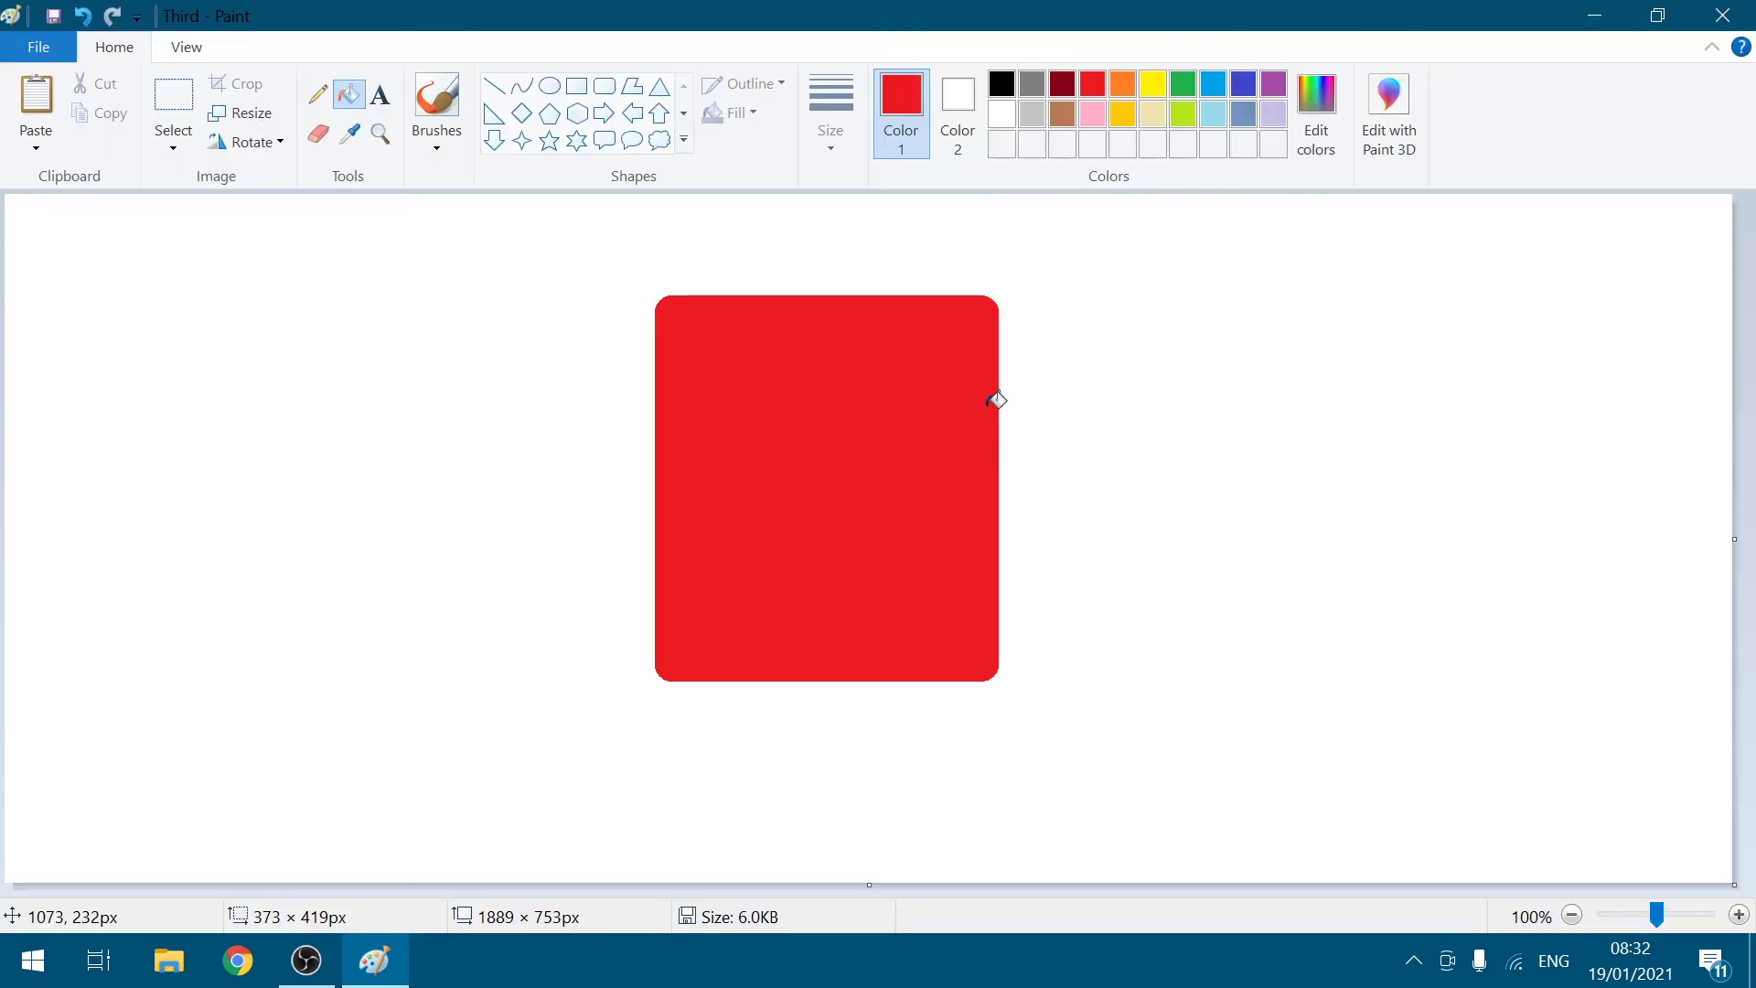